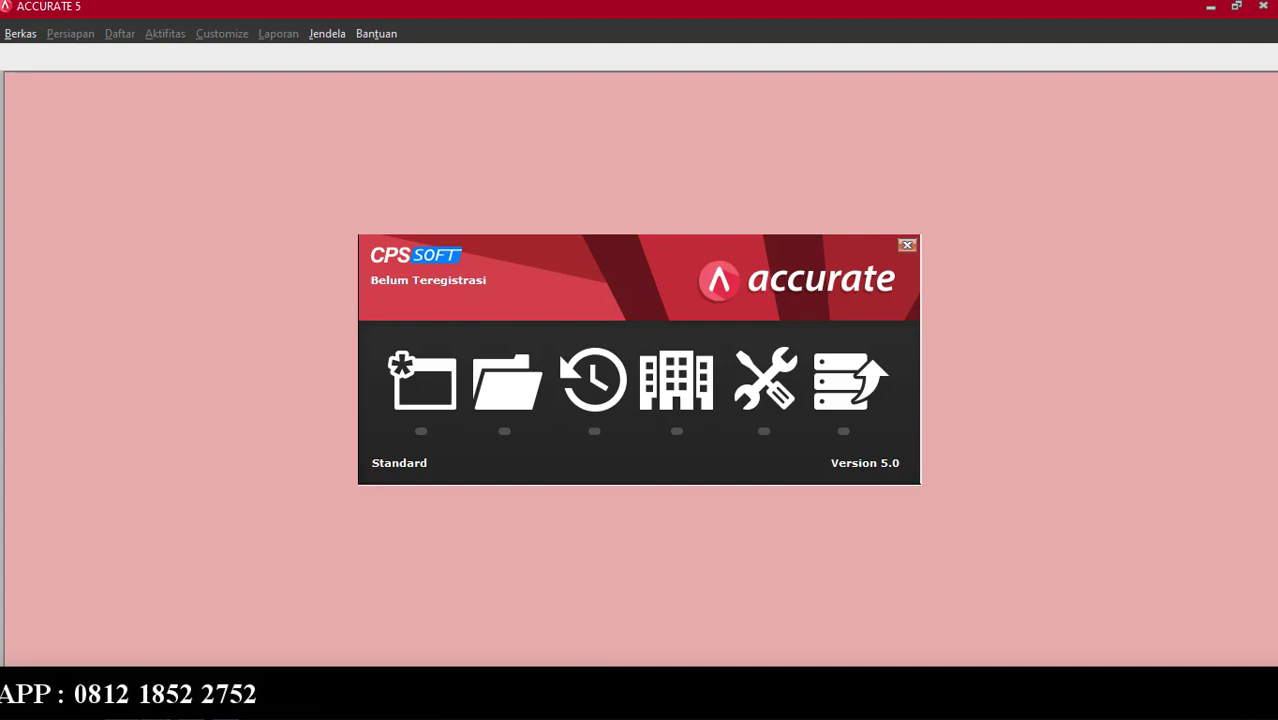
Bring the cpssoft.com Accurate 5 download page in Chrome to the front.
left_click(158, 701)
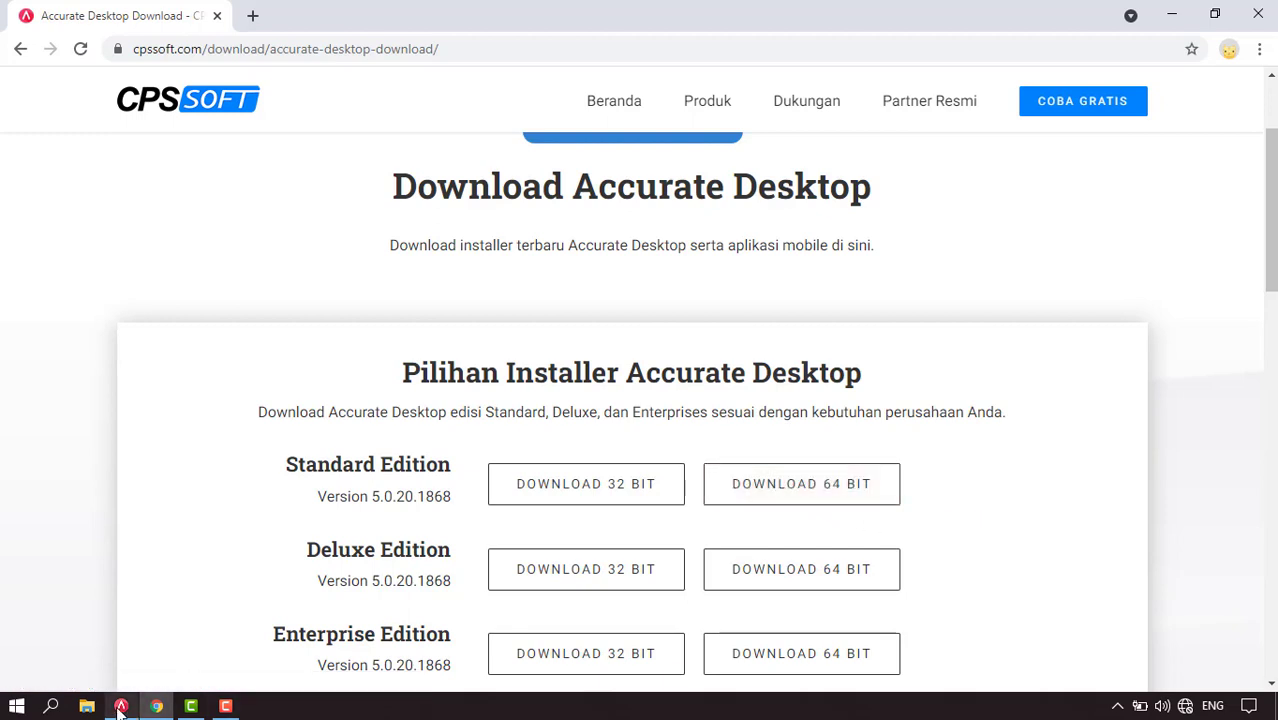
Switch back to the Accurate 5 Standard start window from the taskbar.
mouse_move(119, 708)
left_click(114, 636)
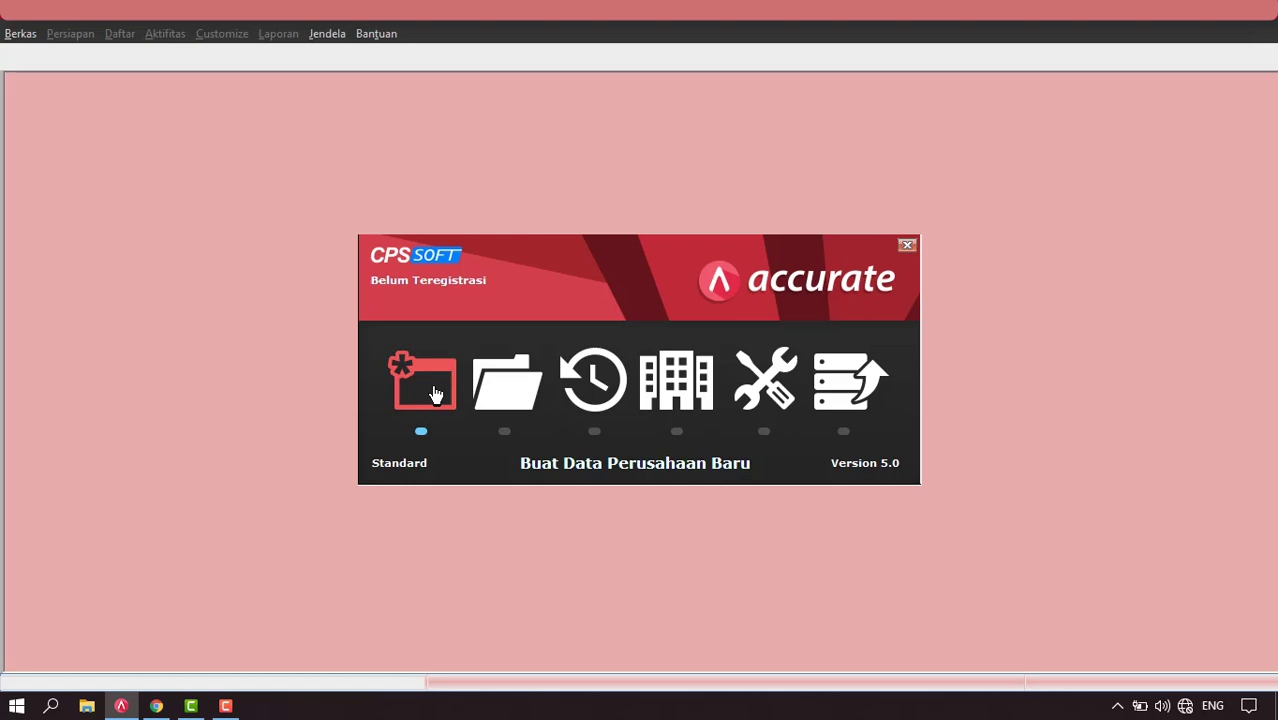
Create a new company database file named PT ABC and confirm its creation.
left_click(435, 394)
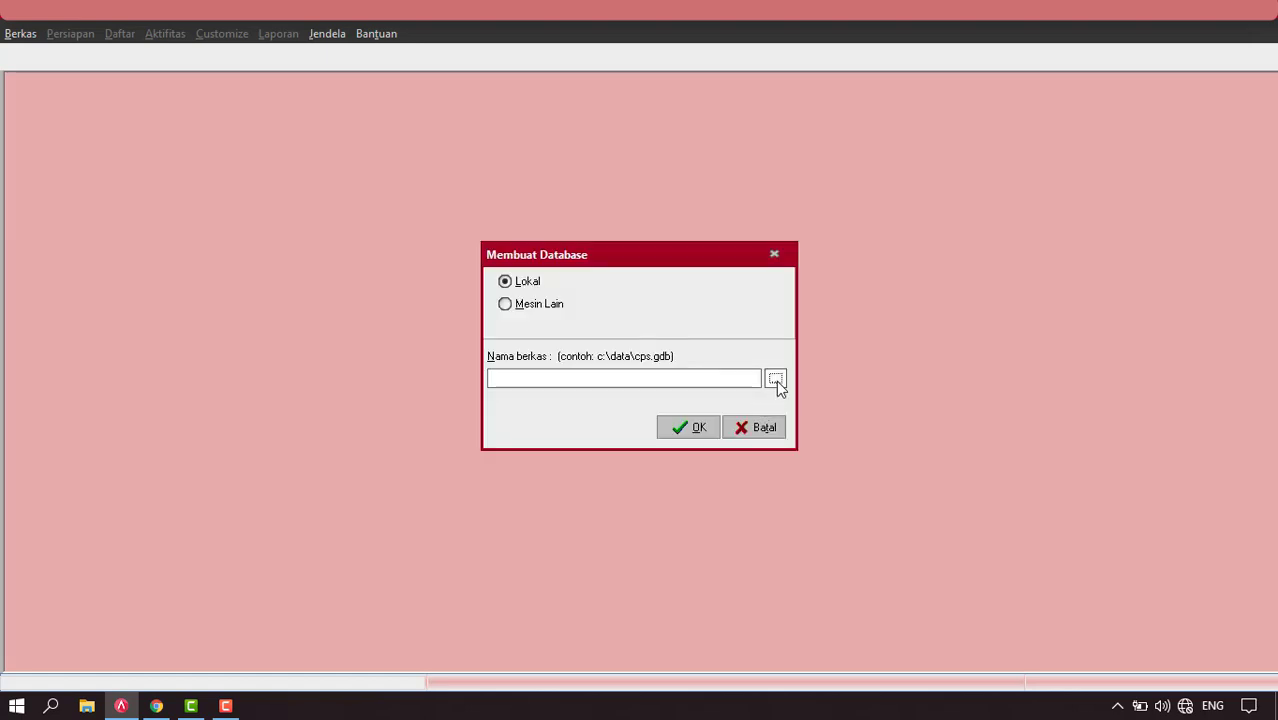
left_click(776, 380)
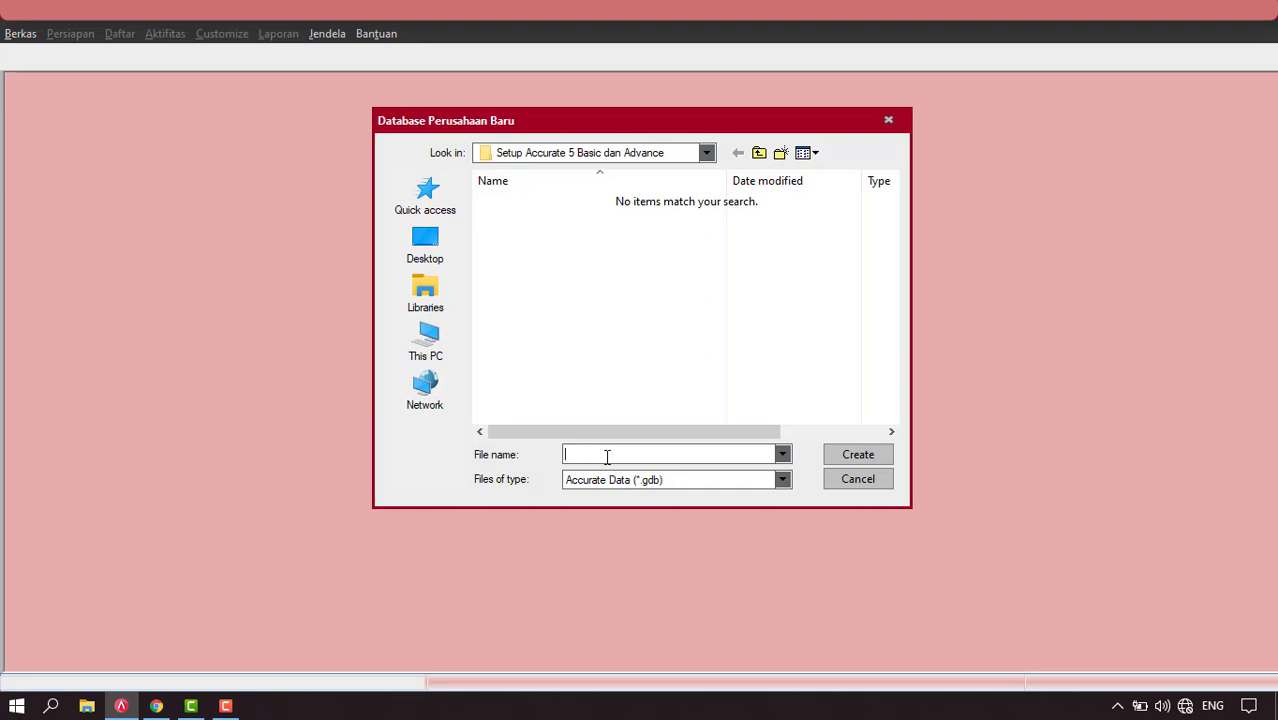
type("PT ABC")
left_click(858, 454)
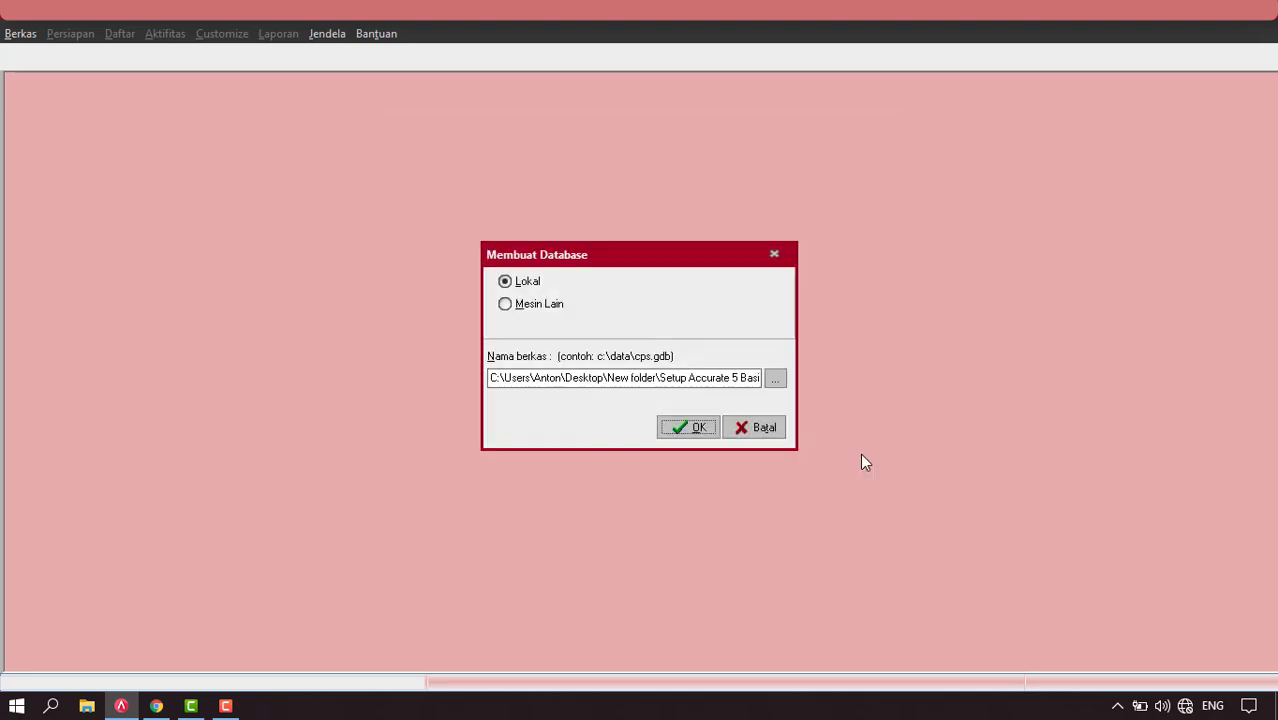
left_click(684, 428)
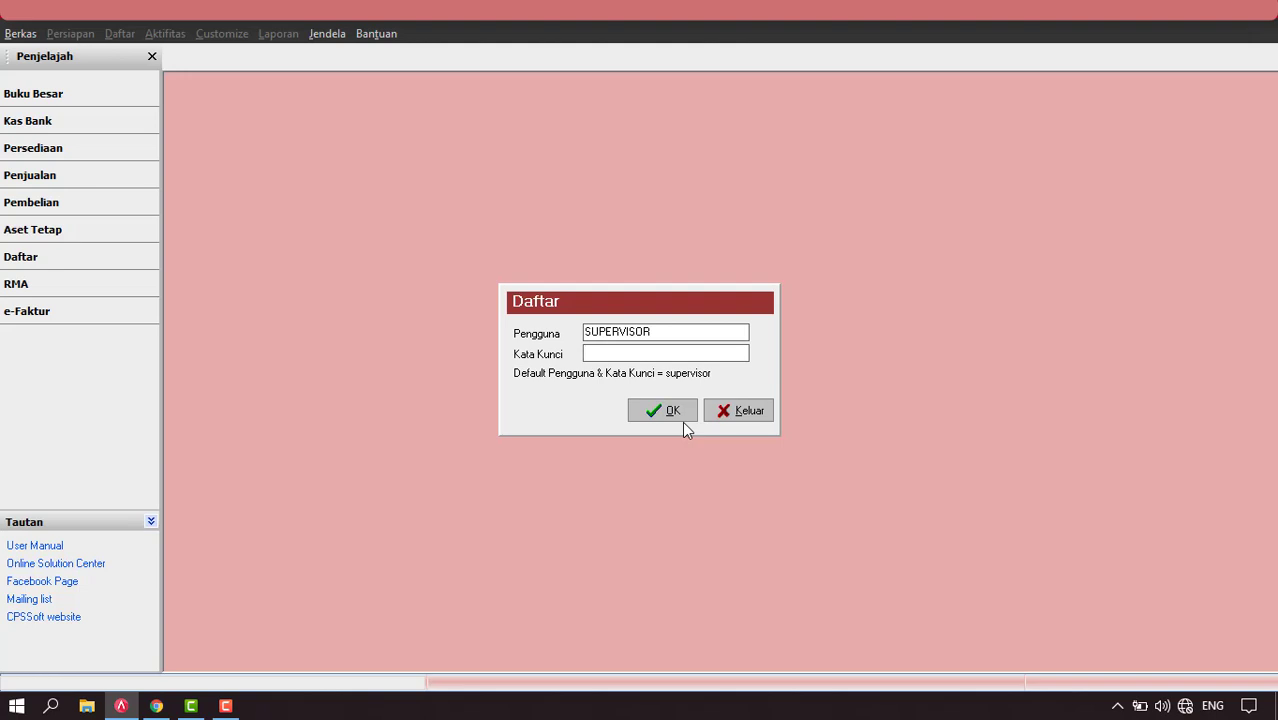
Log in to the new company data as the default supervisor user with its password.
left_click_drag(692, 333, 527, 333)
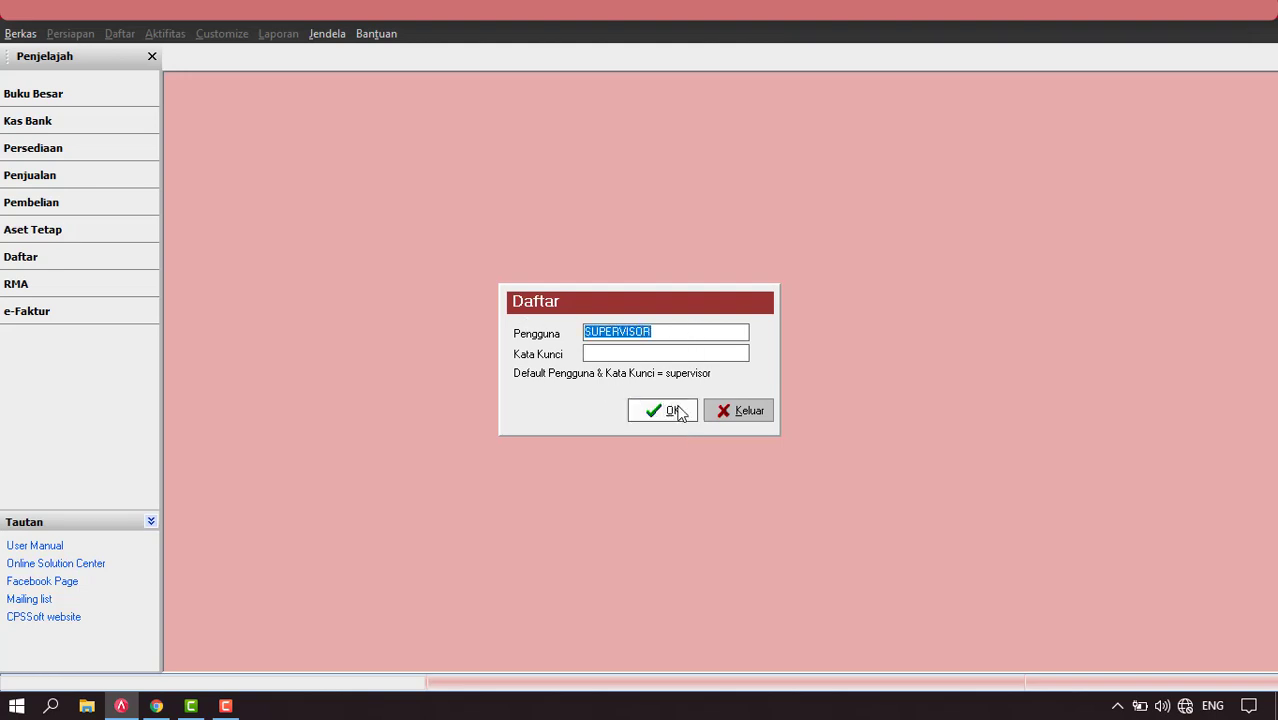
left_click(630, 355)
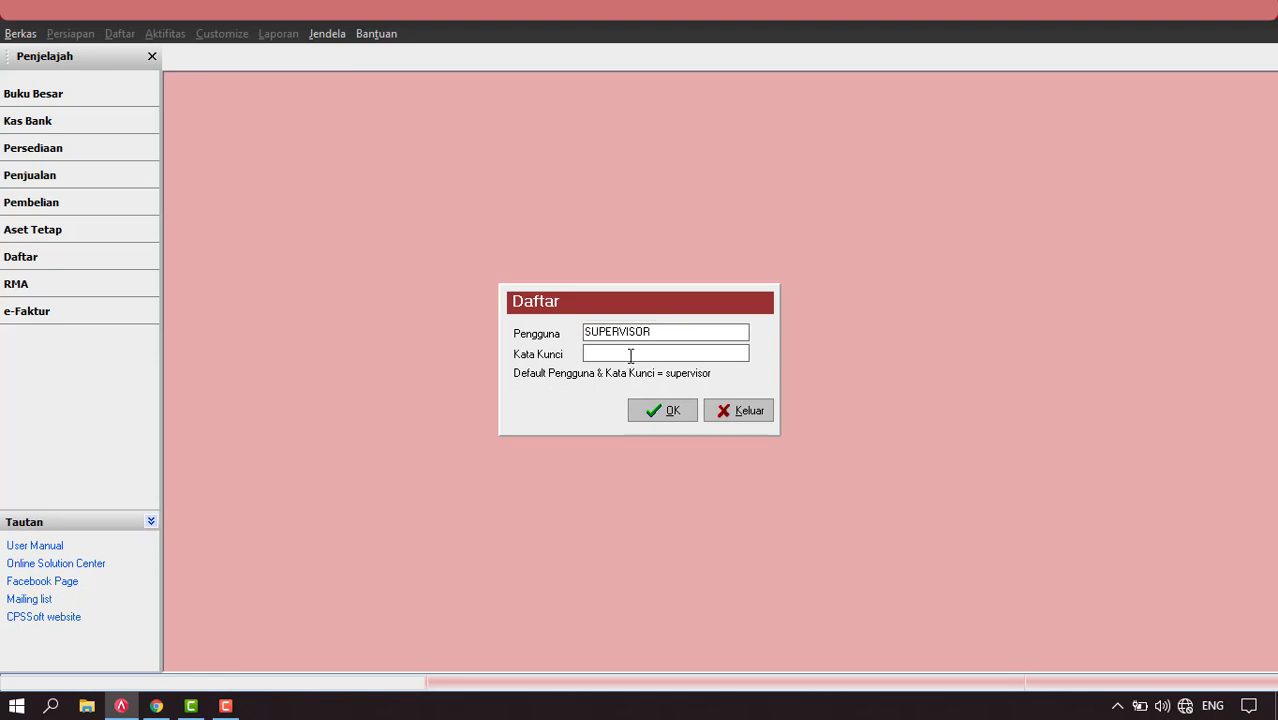
type("supervisor")
left_click(665, 412)
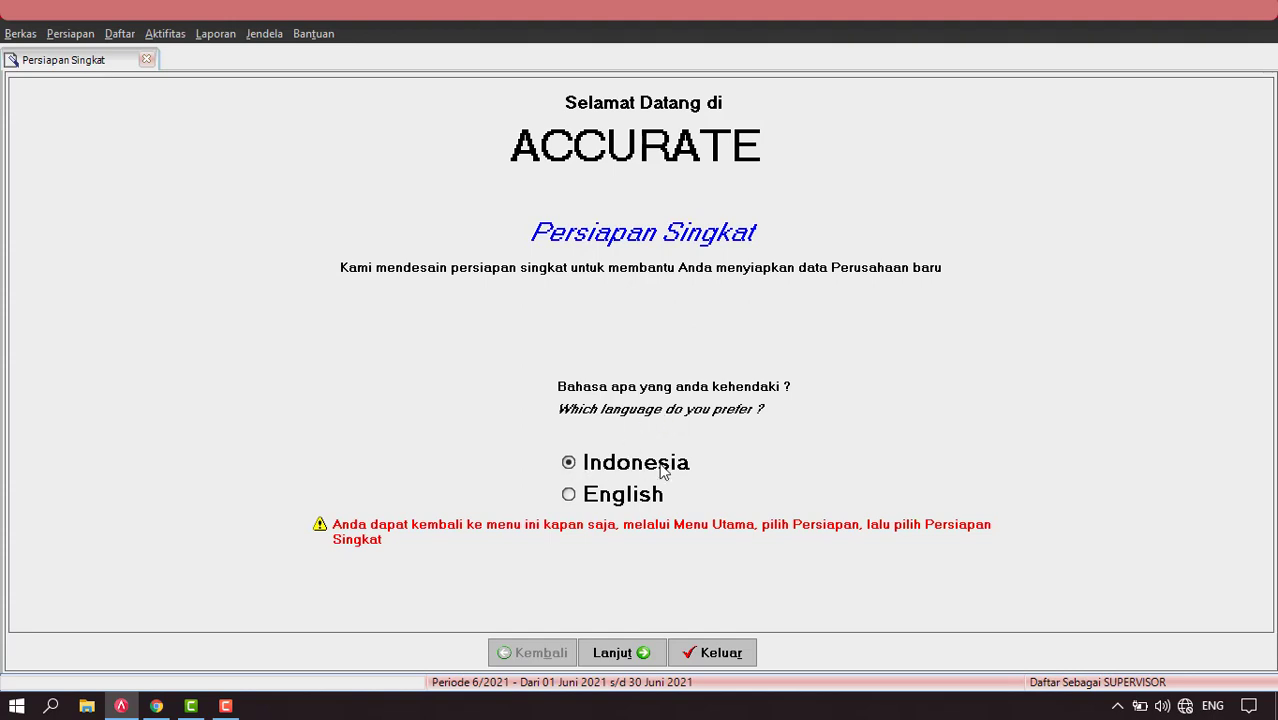
Keep Indonesia, choose Persiapan Standar, and agree to generate default account codes.
left_click(620, 655)
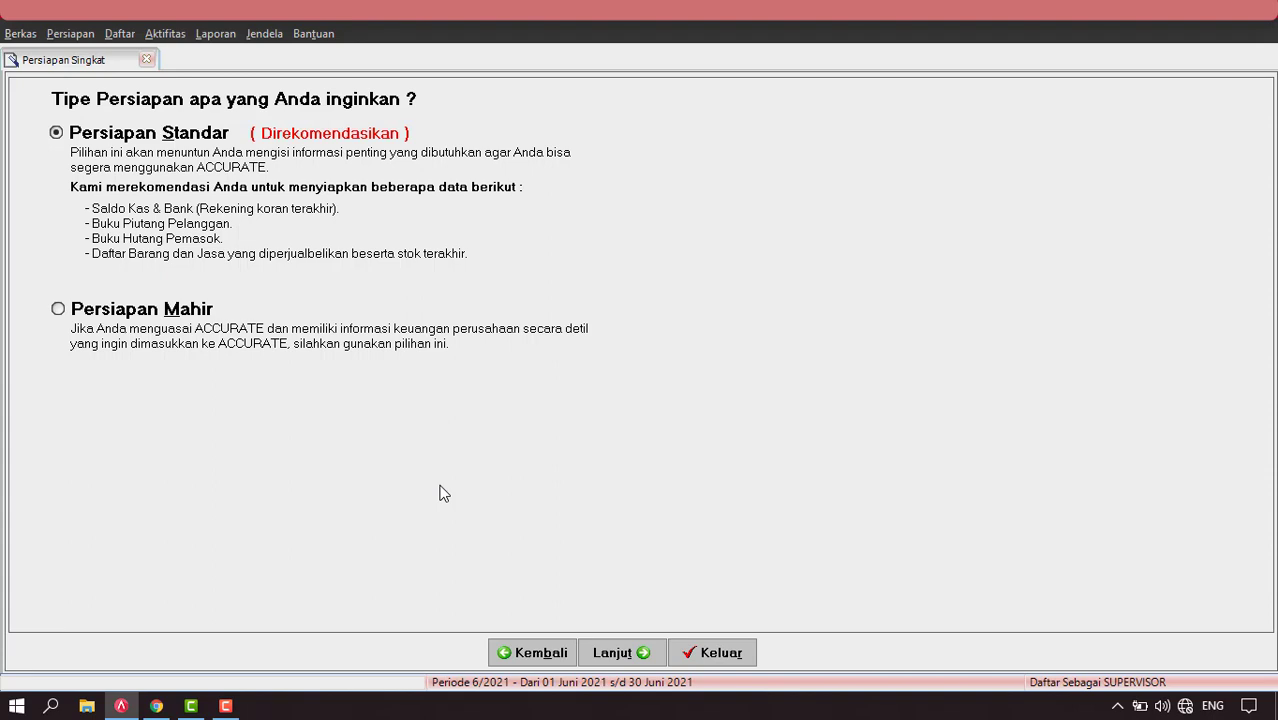
left_click(625, 652)
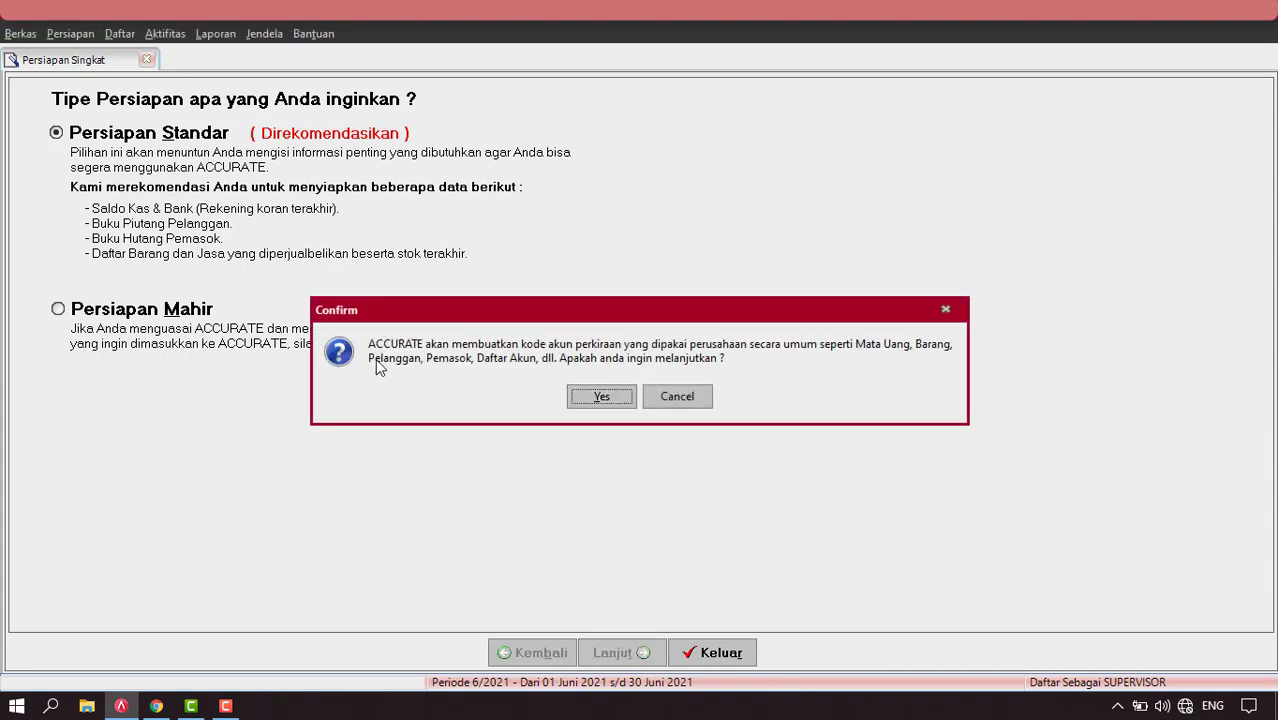
left_click(603, 397)
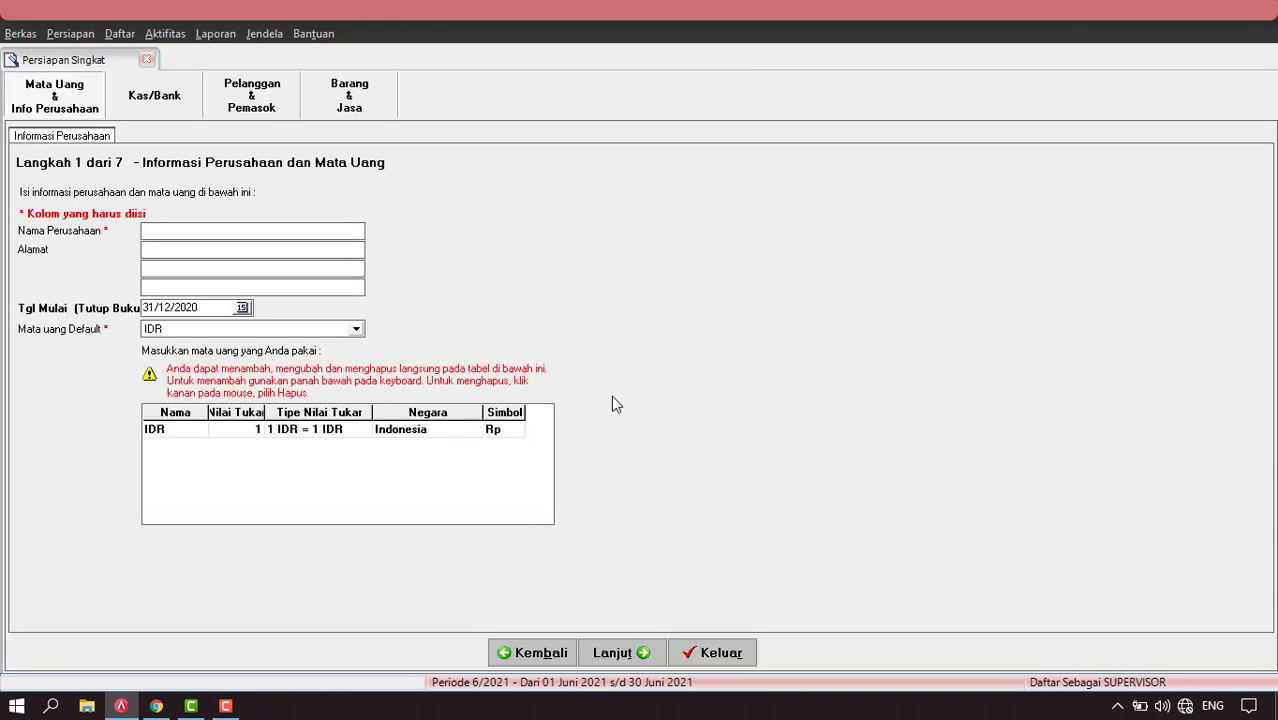
Enter company name PT ABC and address JAKARTA, then advance to cash and bank.
type("PT ABC")
key("Tab")
type("JAKARTA")
left_click(163, 434)
left_click(636, 660)
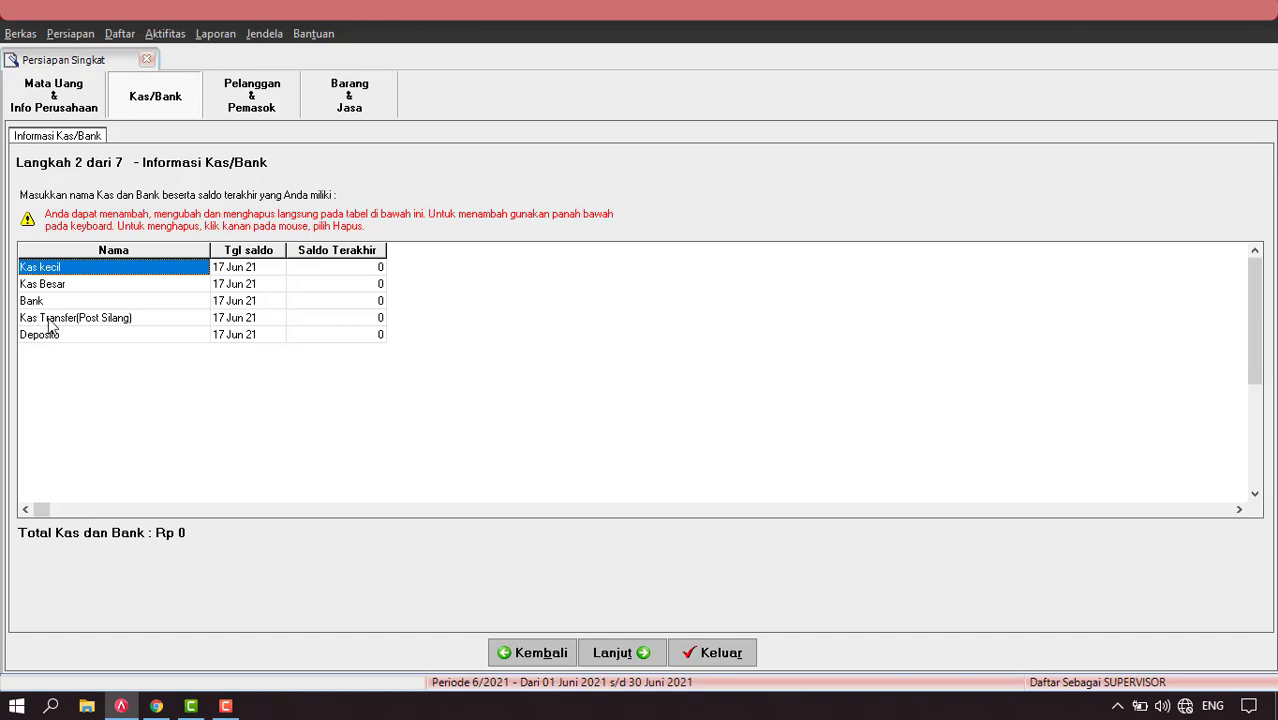
Set Kas Besar's opening balance date to 31 December 2020.
left_click(76, 287)
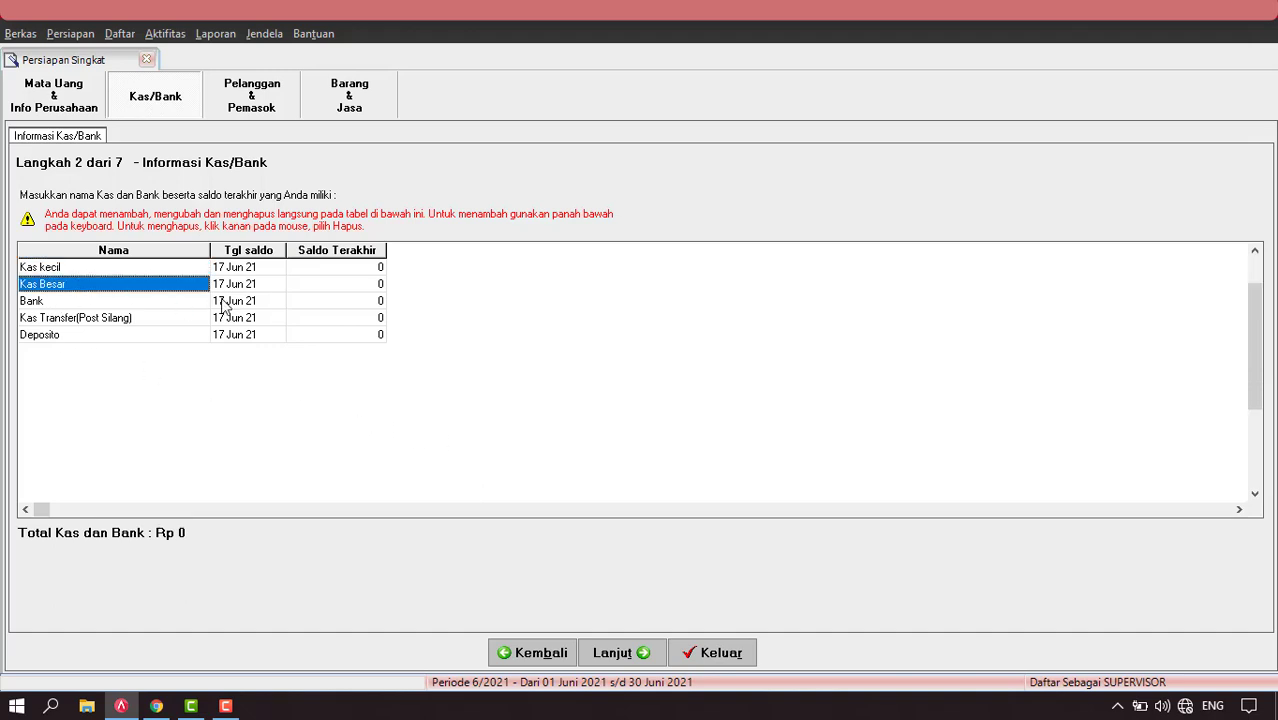
left_click(238, 291)
left_click(250, 291)
left_click(277, 285)
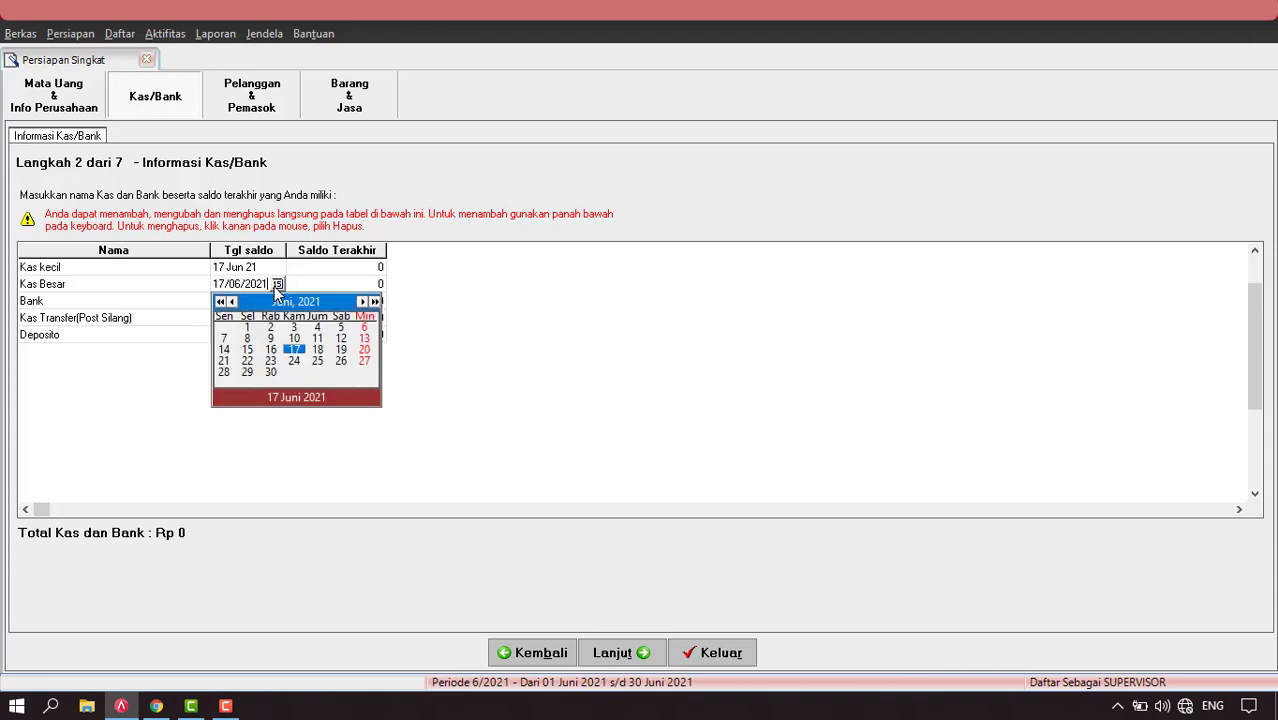
left_click(232, 302)
left_click(232, 302)
left_click(232, 302)
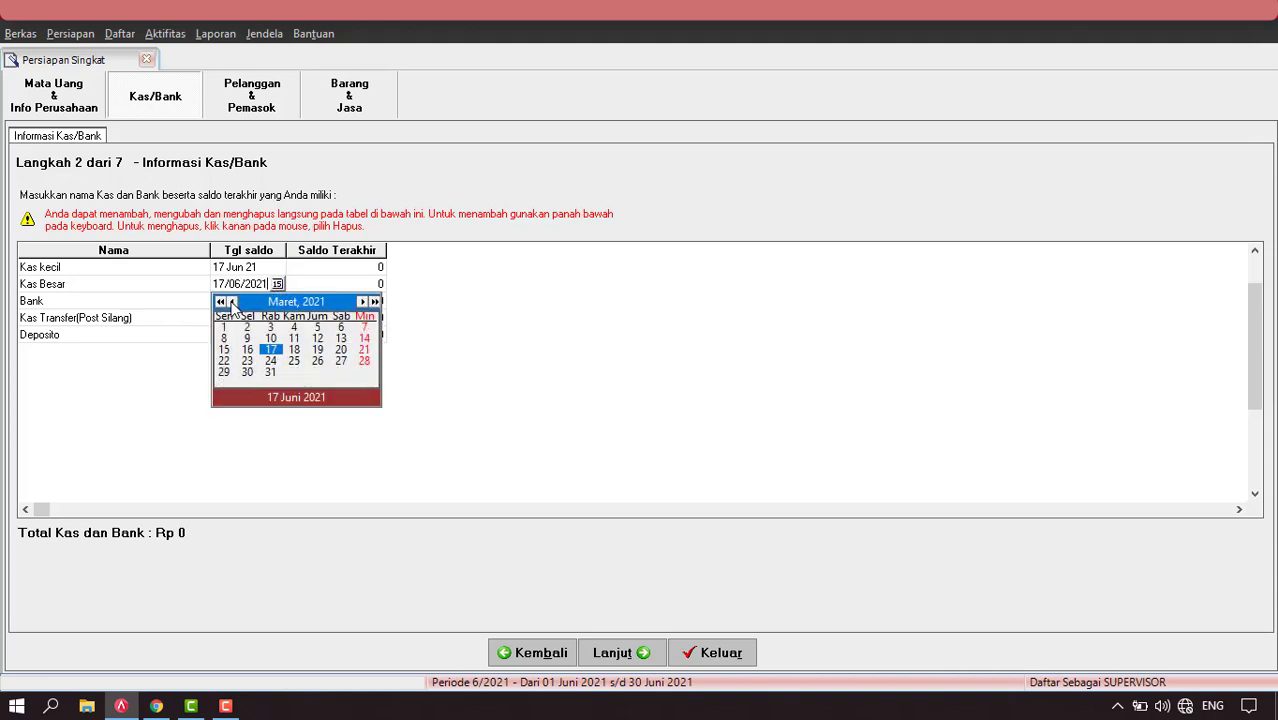
left_click(232, 302)
left_click(232, 302)
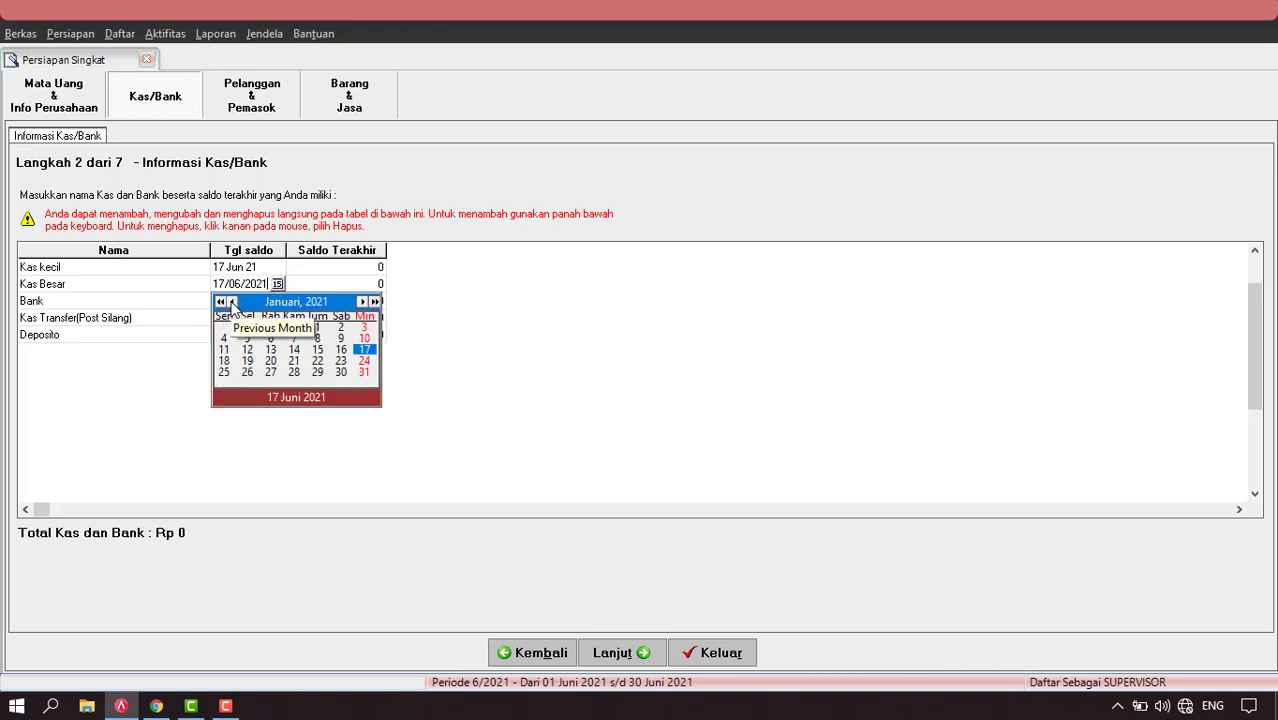
left_click(232, 302)
left_click(294, 372)
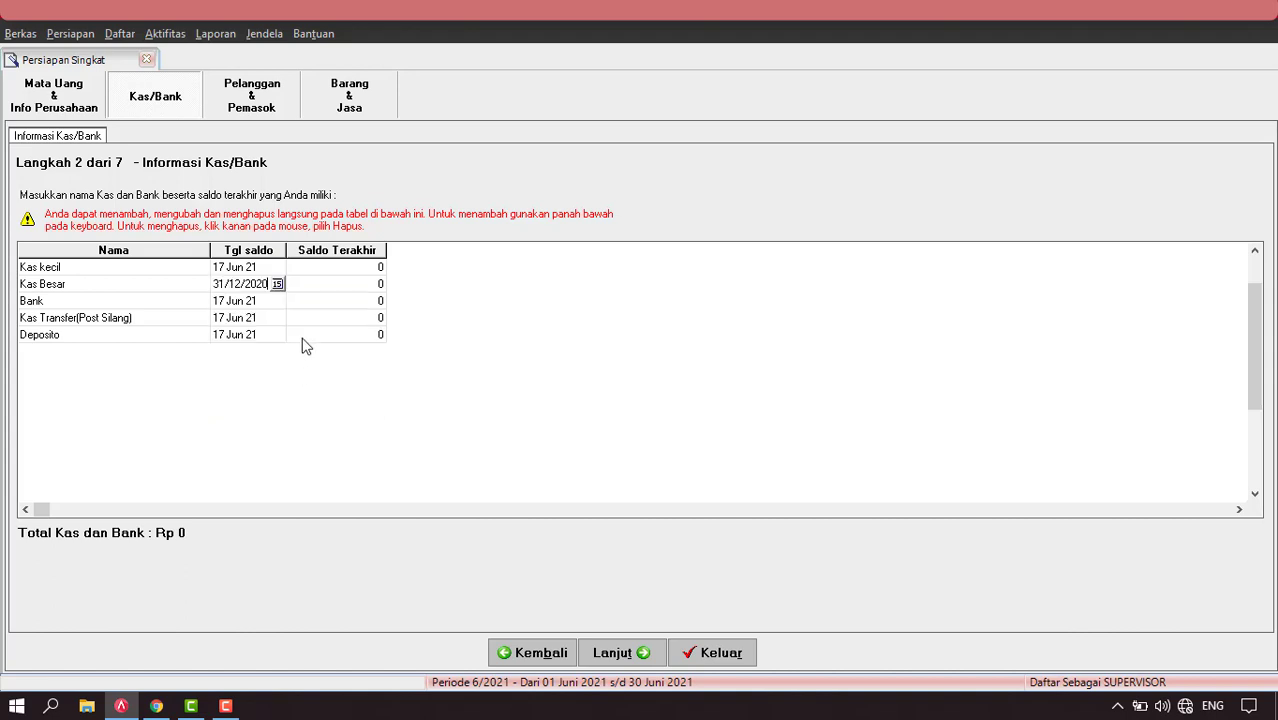
Enter a Kas Besar closing balance of 10000000 and continue to customers.
left_click(340, 288)
left_click(341, 289)
type("100000000")
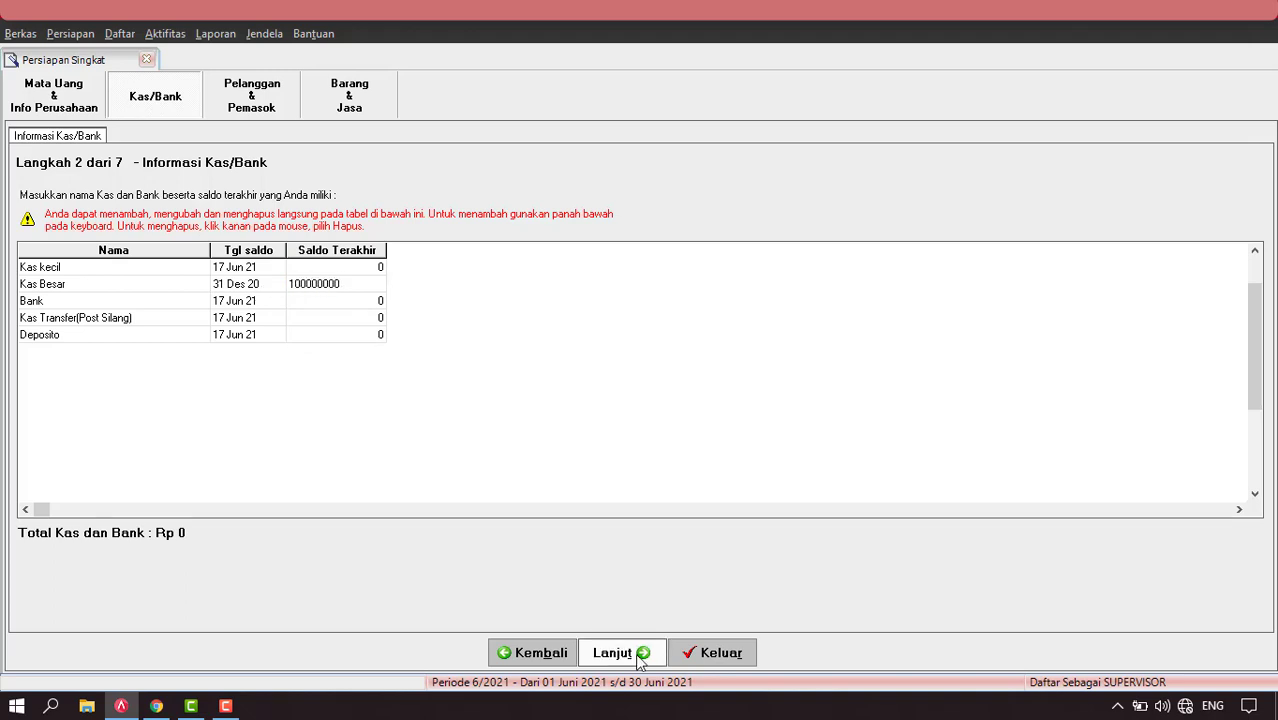
left_click(640, 655)
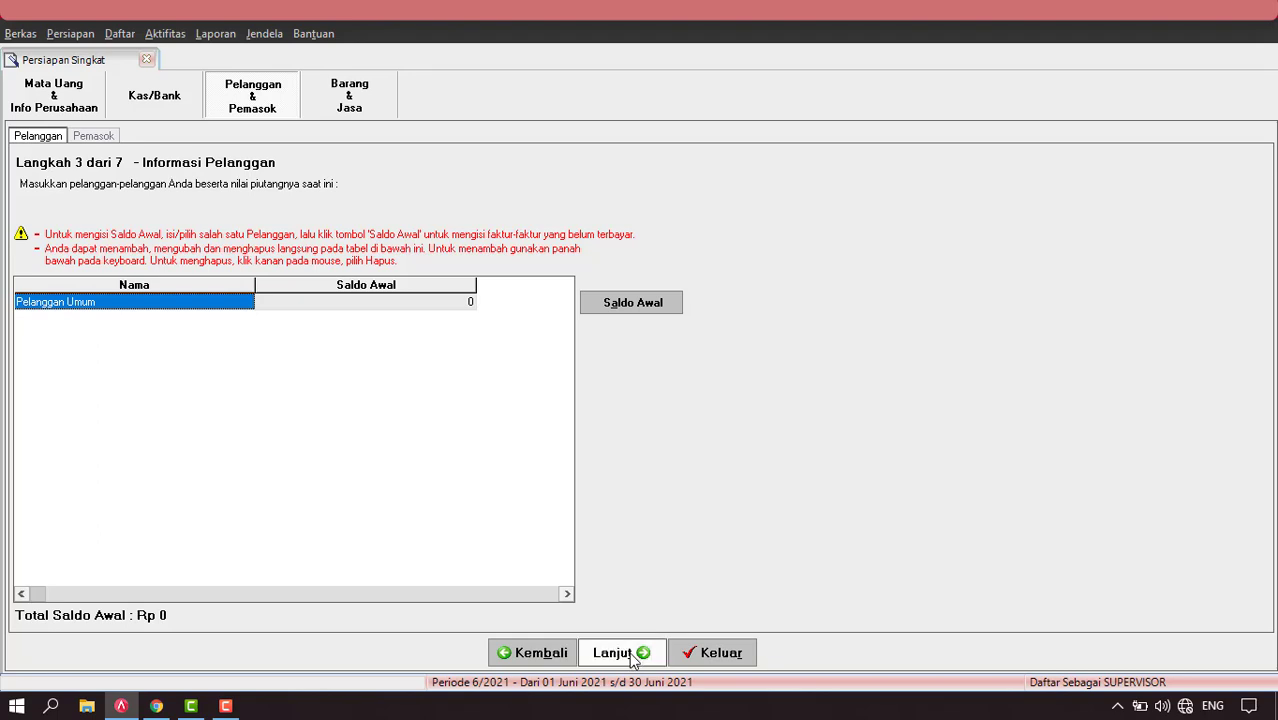
Accept default customers, suppliers, average costing and no items, then finish with Selesai.
left_click(620, 654)
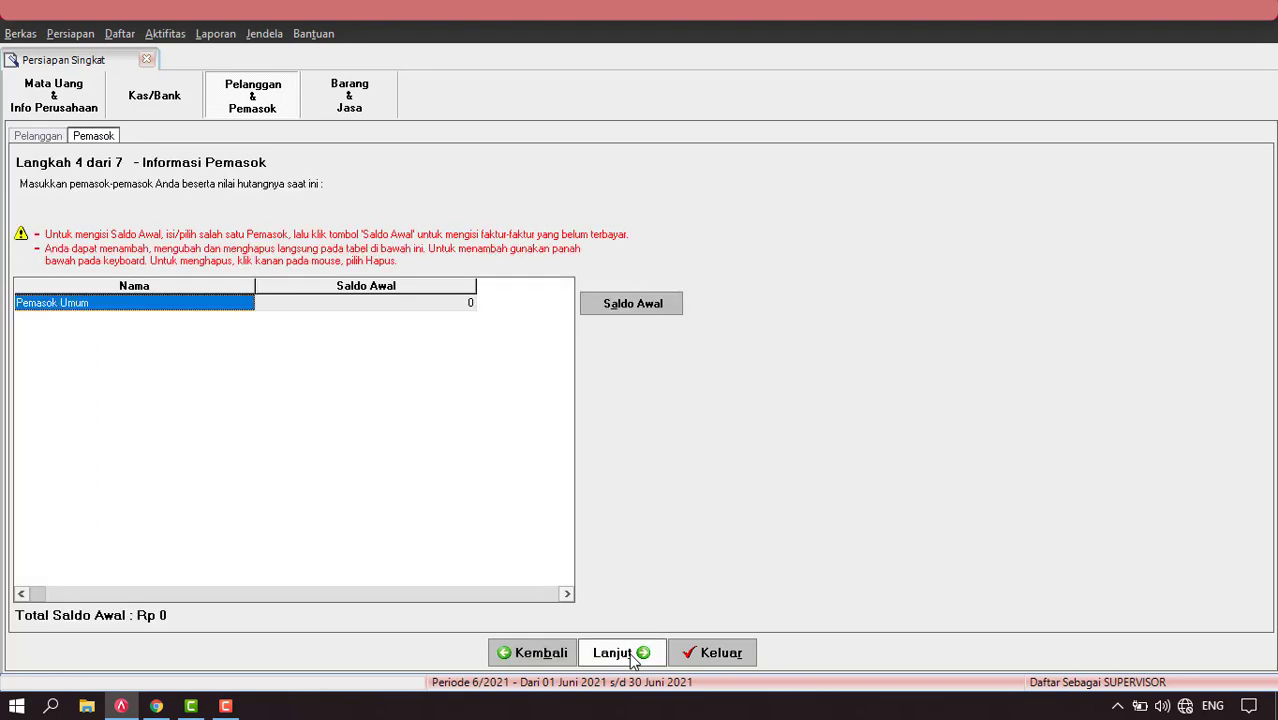
left_click(630, 658)
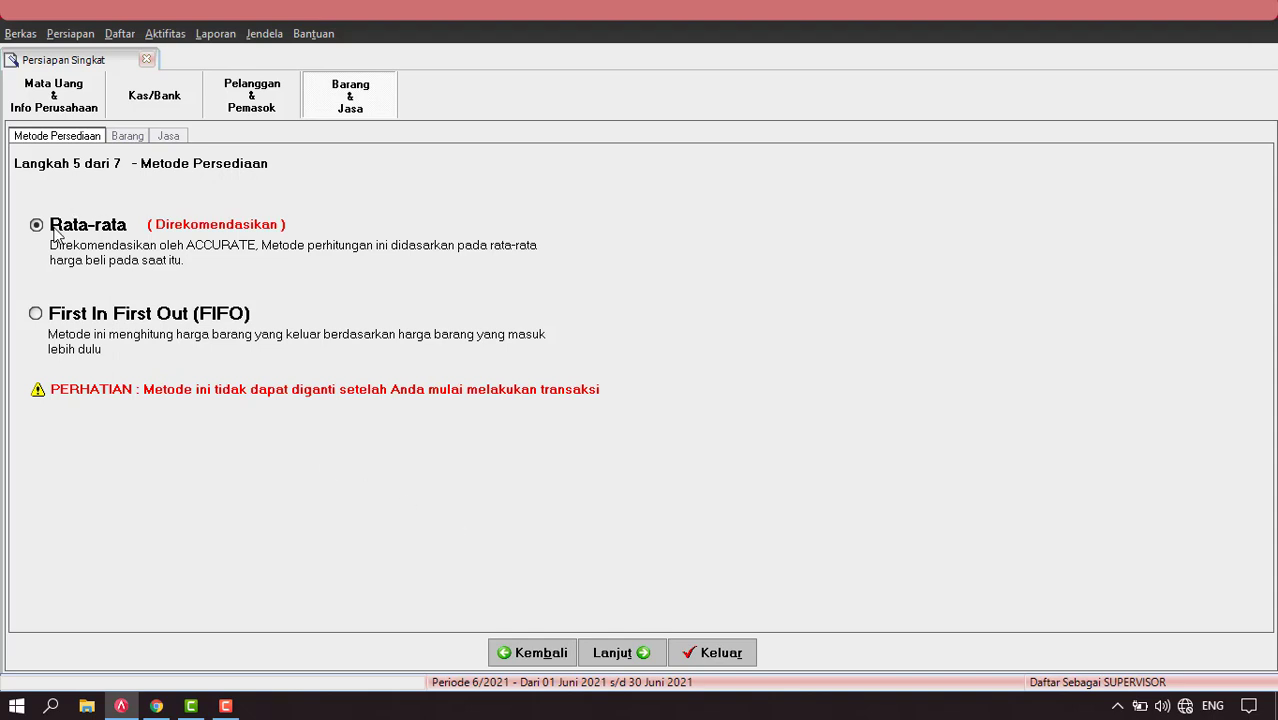
left_click(614, 653)
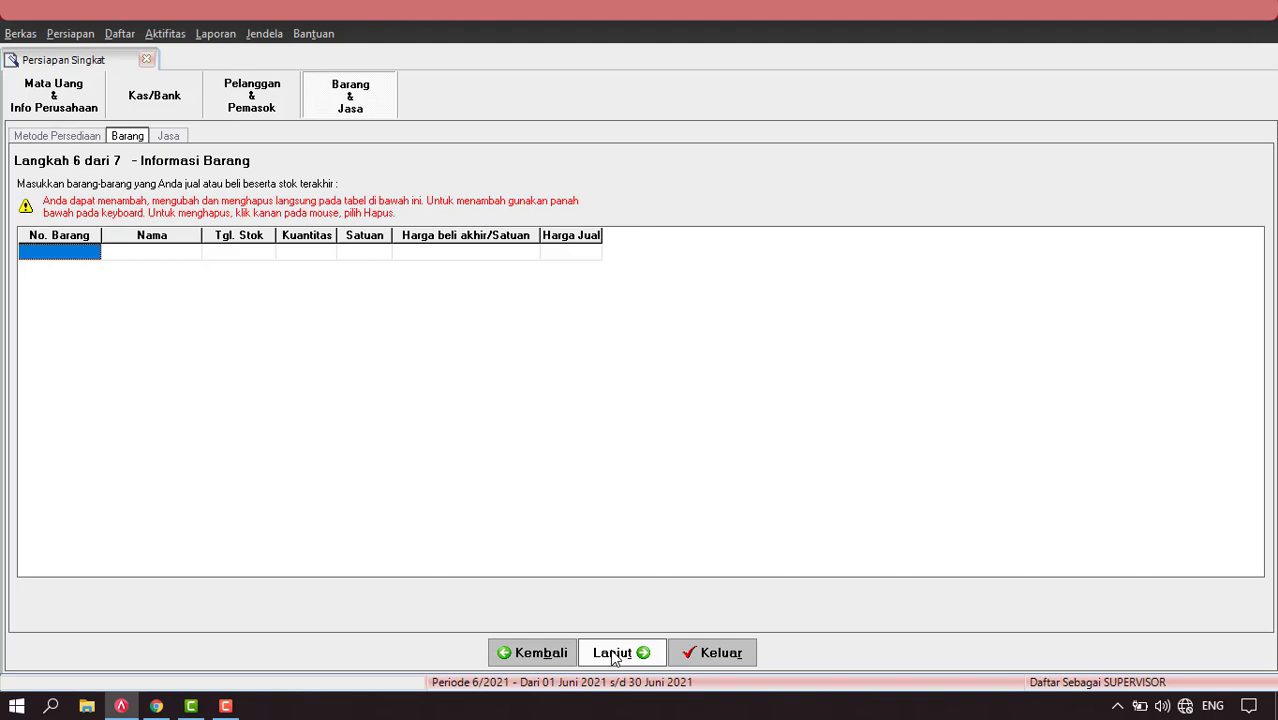
left_click(614, 653)
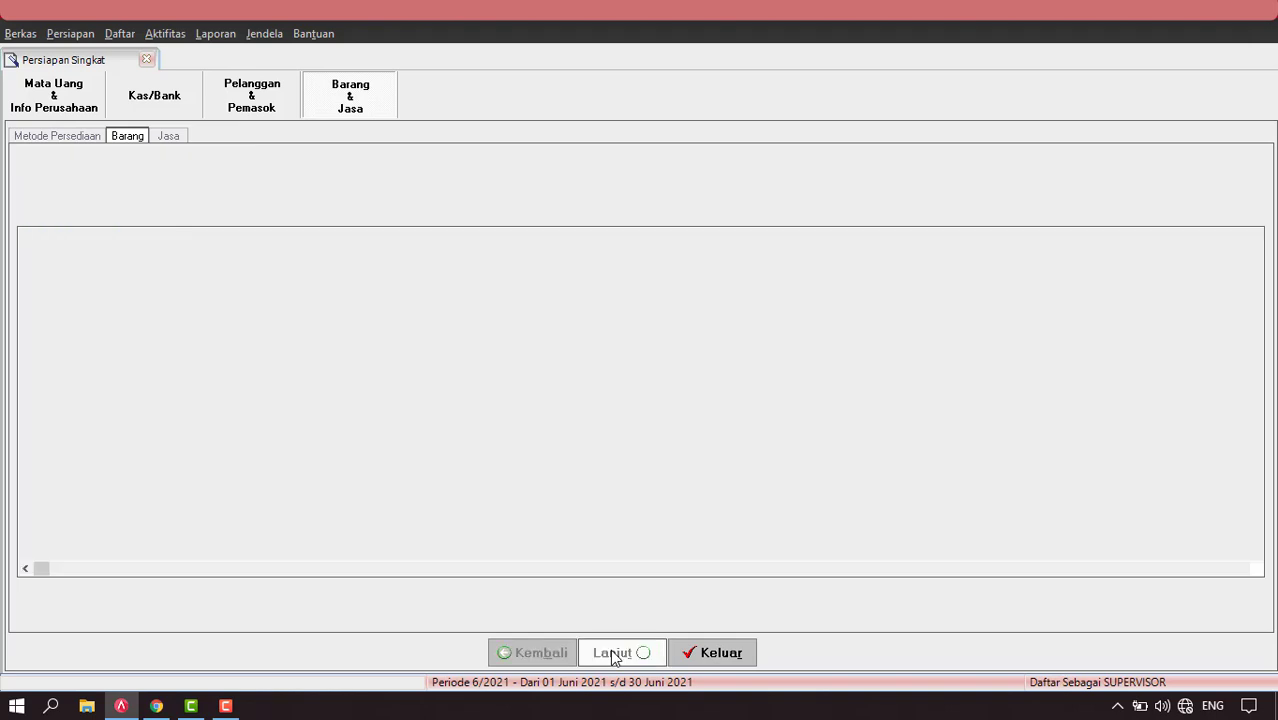
left_click(614, 653)
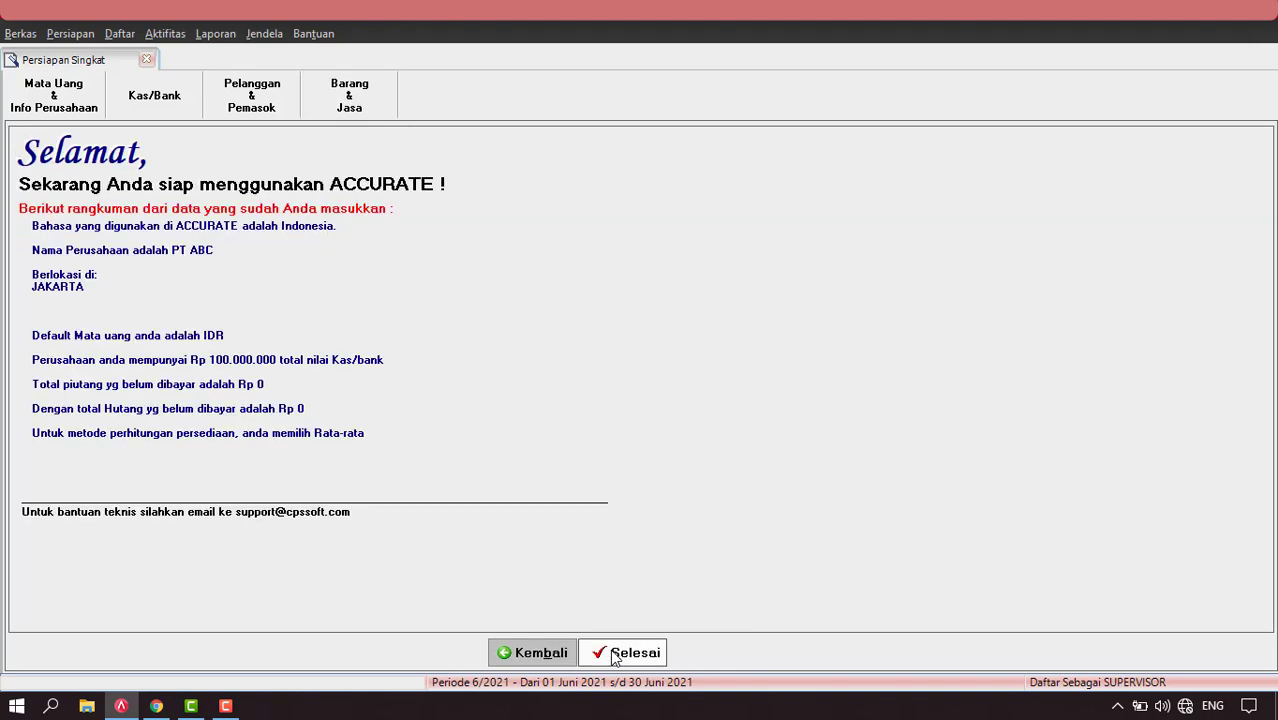
left_click(635, 655)
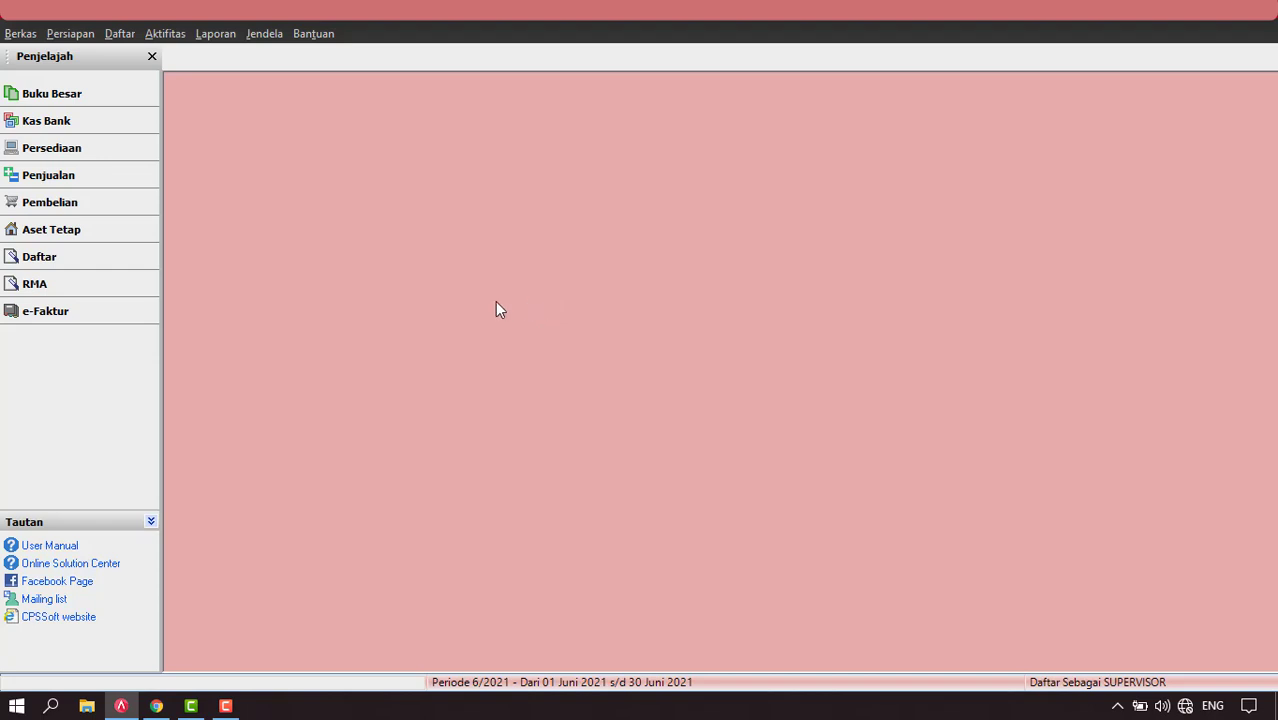
Run Akhir Periode for Desember, year 2020, and acknowledge the completion notice.
left_click(157, 34)
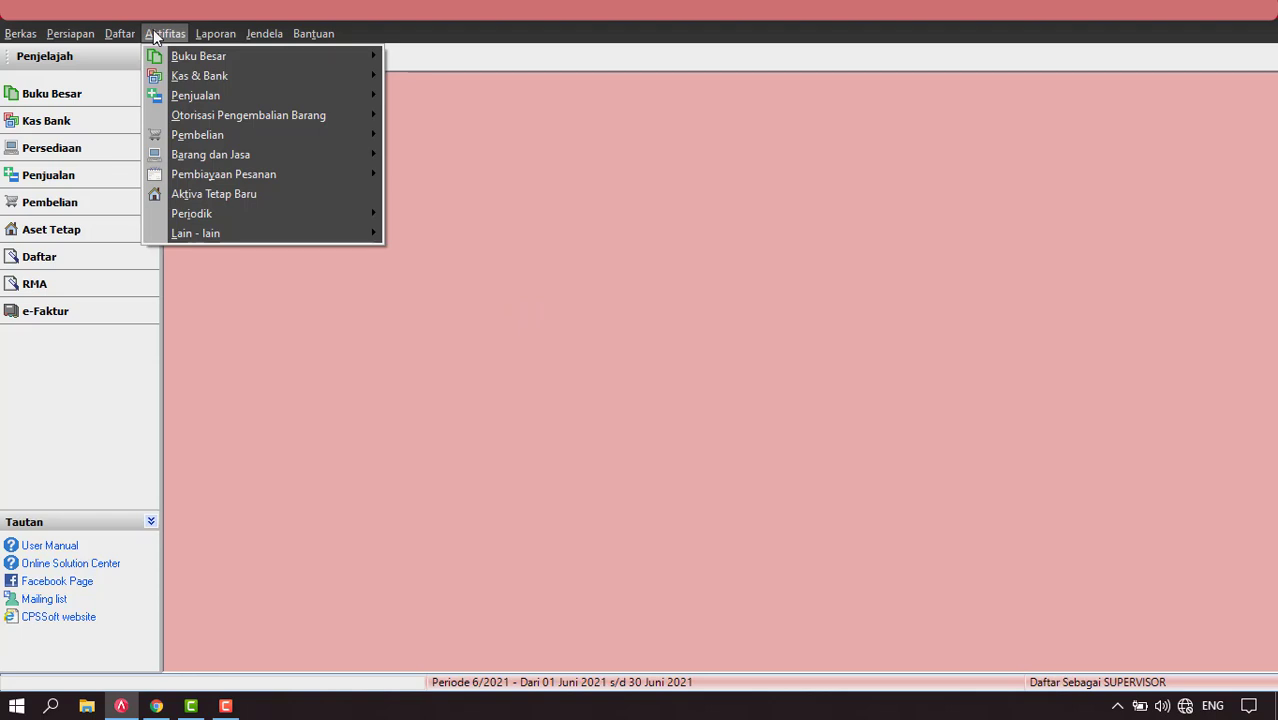
mouse_move(250, 213)
left_click(430, 217)
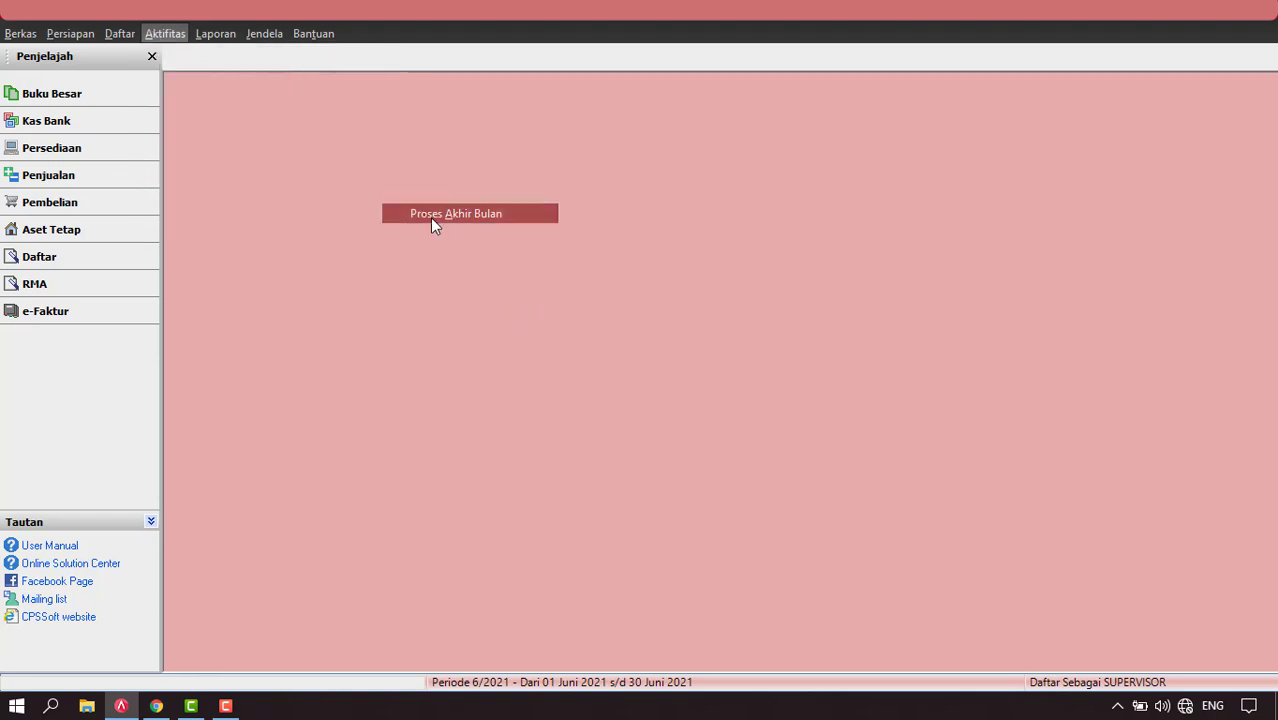
left_click(765, 243)
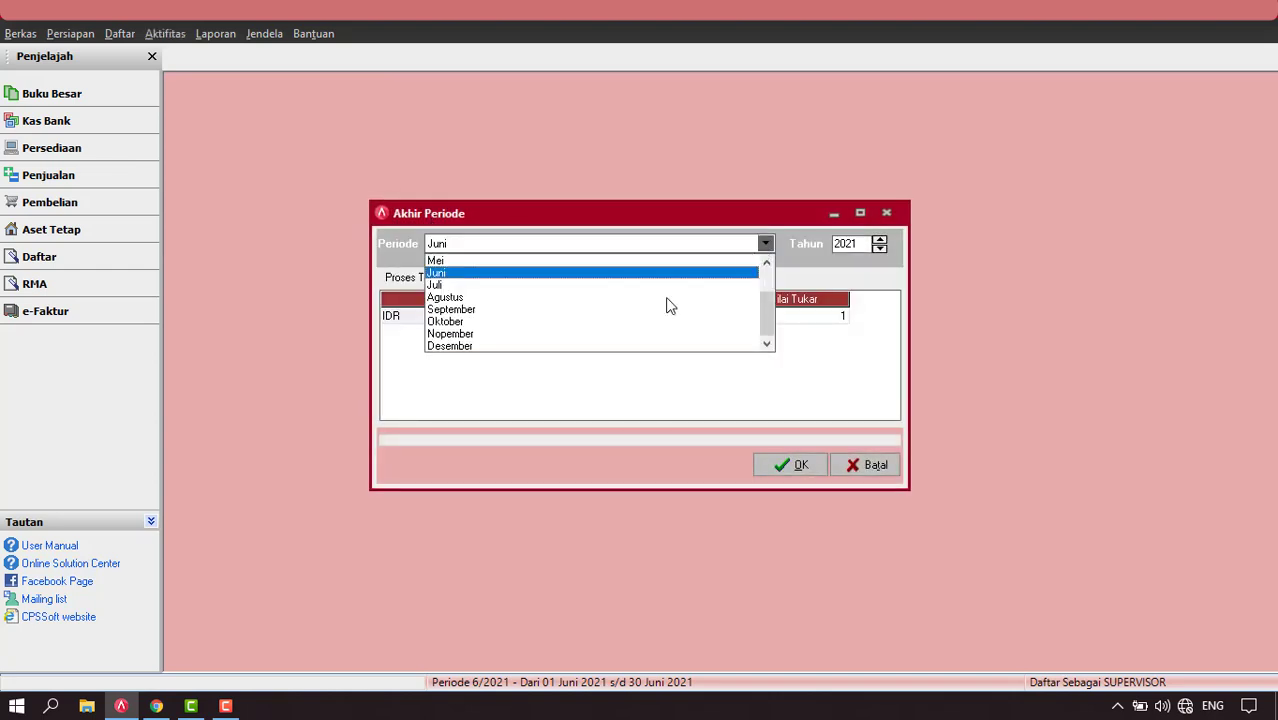
scroll(605, 300, "up", 2)
scroll(603, 294, "down", 2)
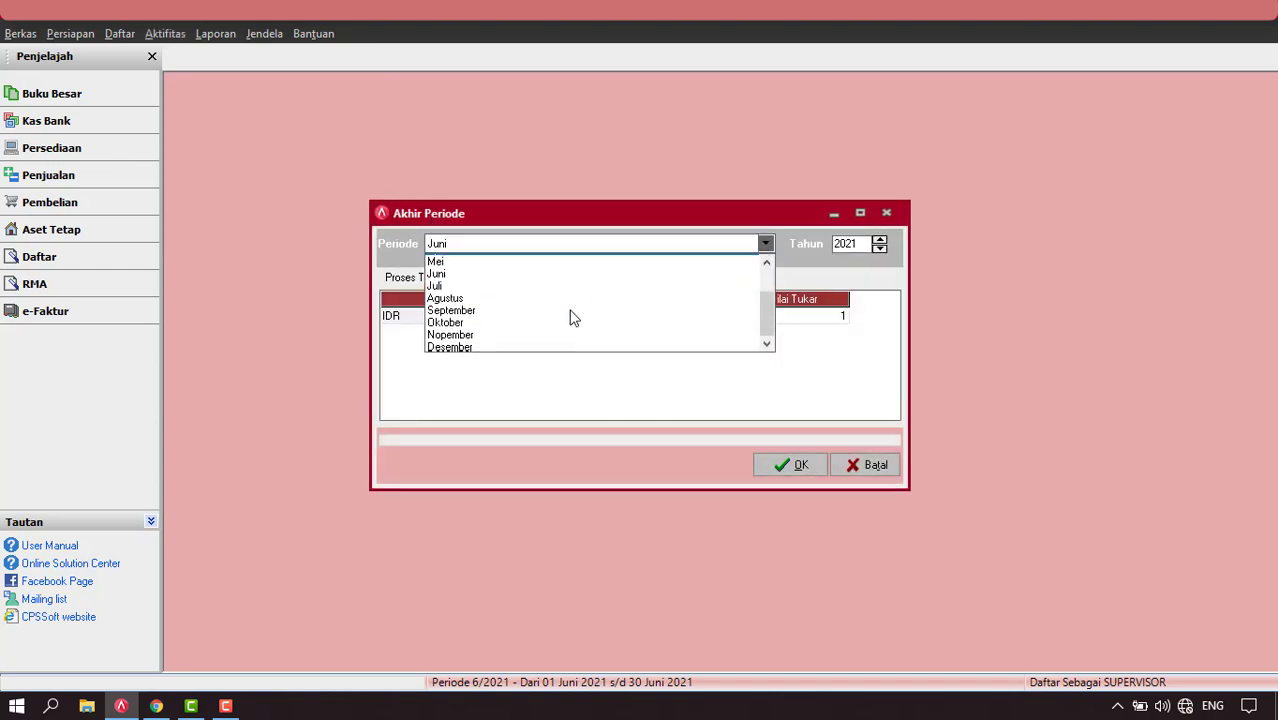
left_click(484, 346)
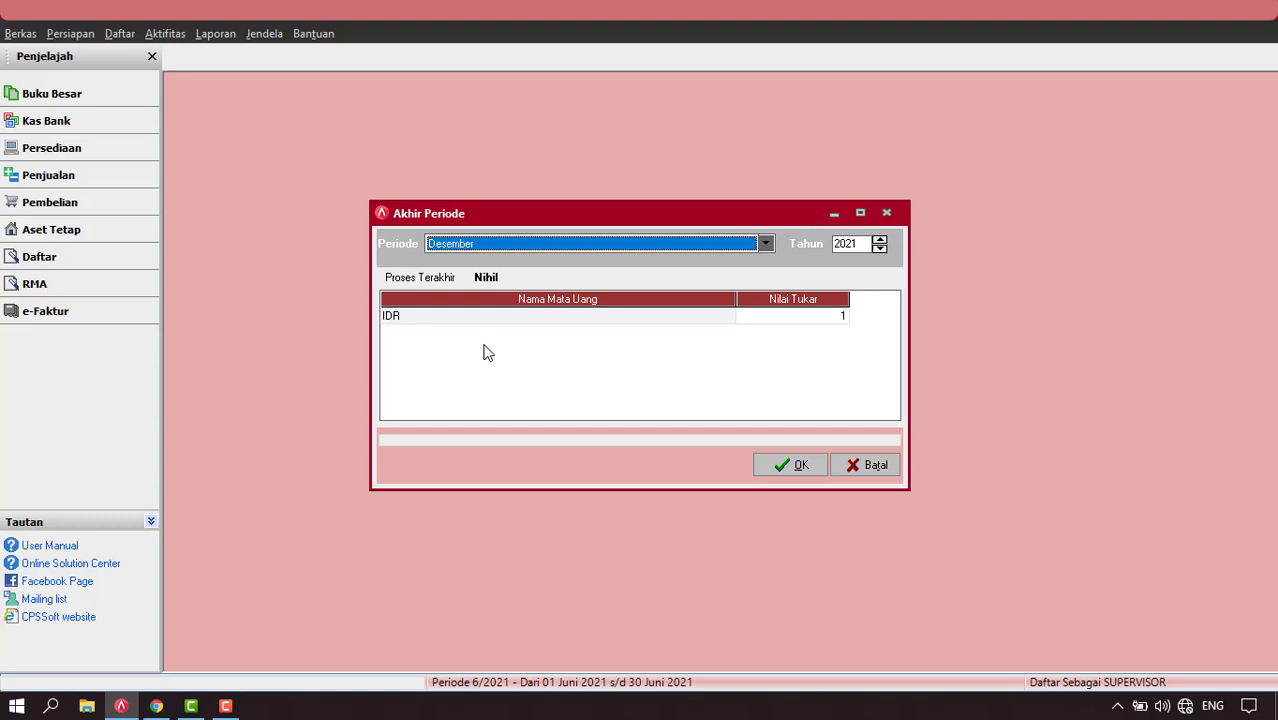
left_click(880, 248)
left_click(790, 464)
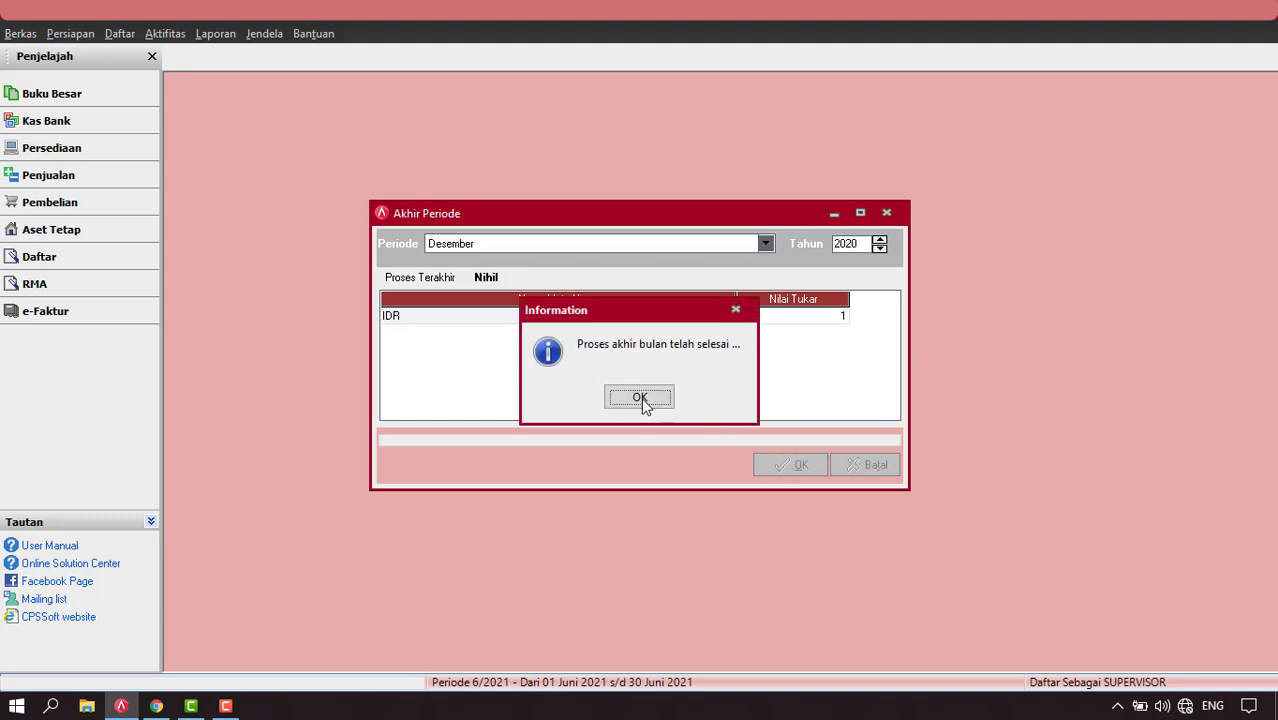
left_click(640, 398)
left_click(216, 34)
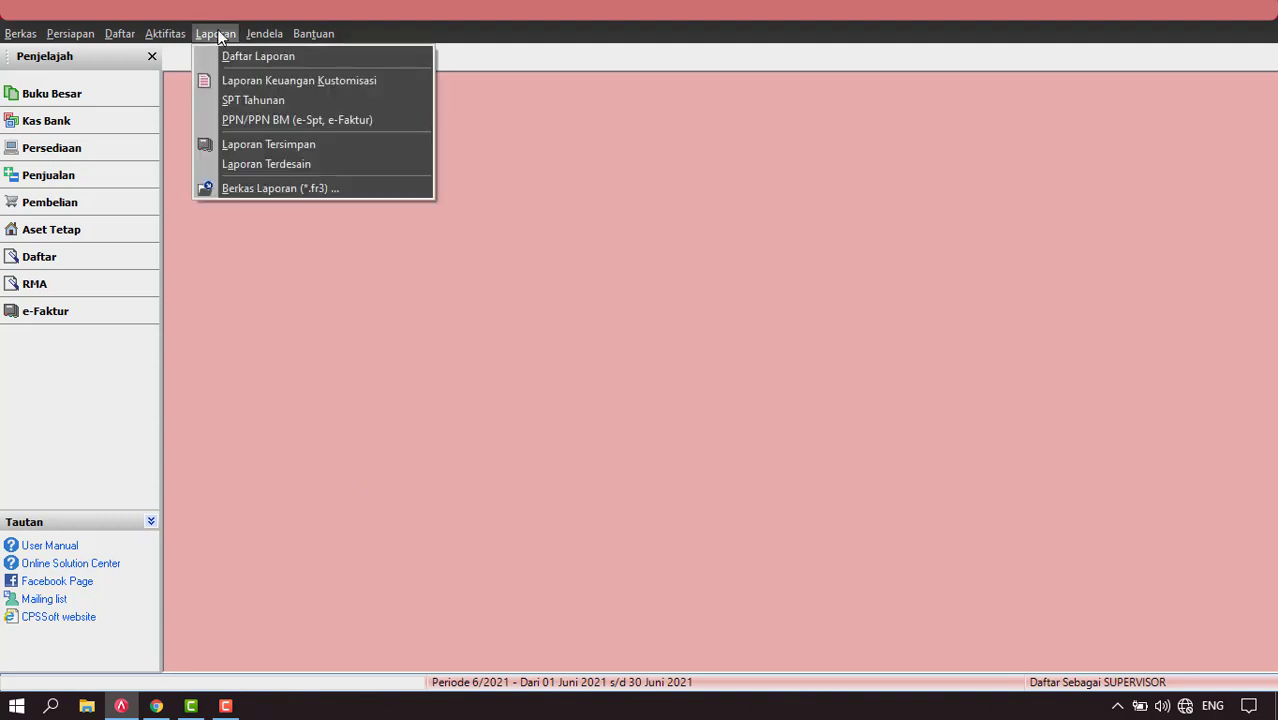
Open Neraca (Standar) from Daftar Laporan, entering 31/12/2021 as the Per Tgl date.
left_click(248, 56)
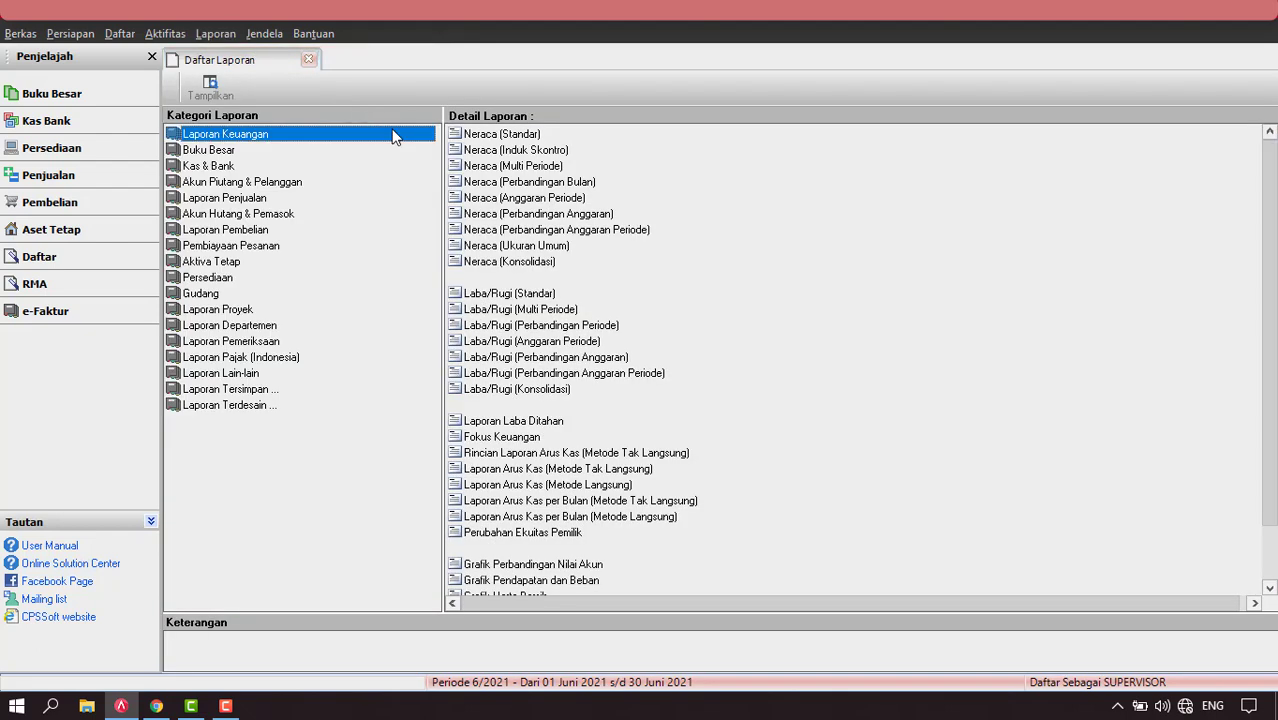
left_click(520, 134)
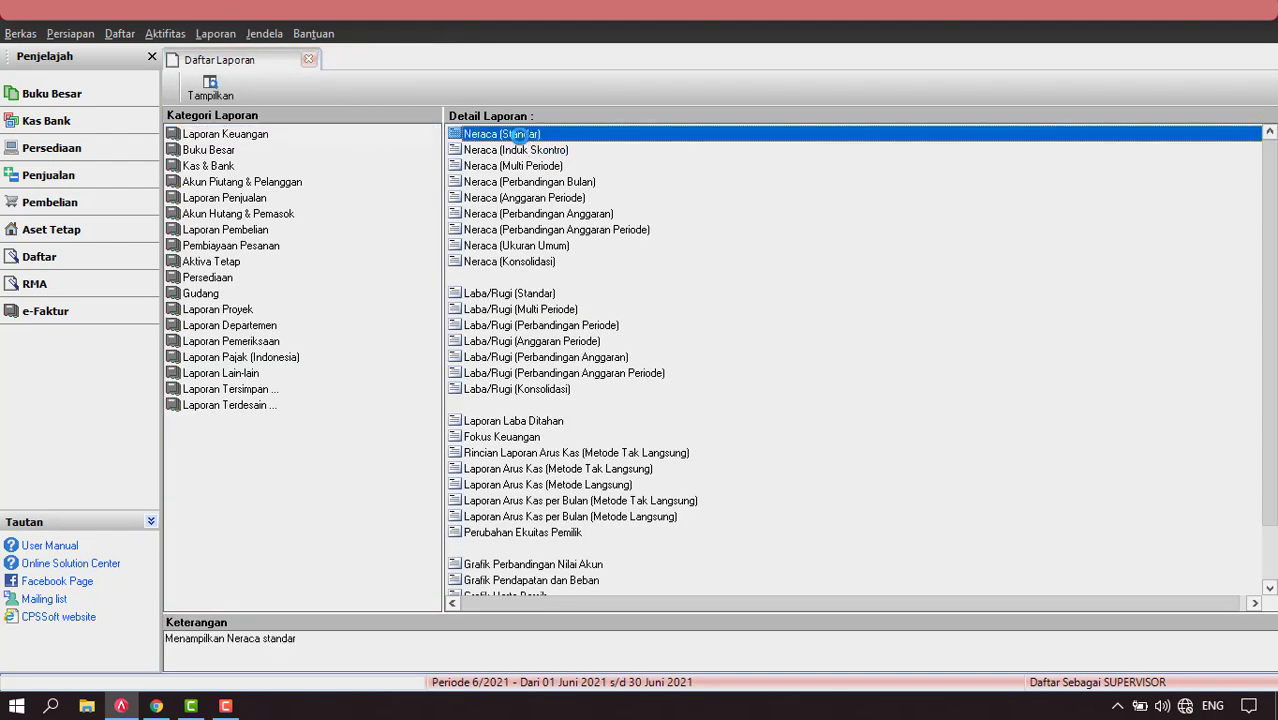
double_click(520, 134)
type("31/12/")
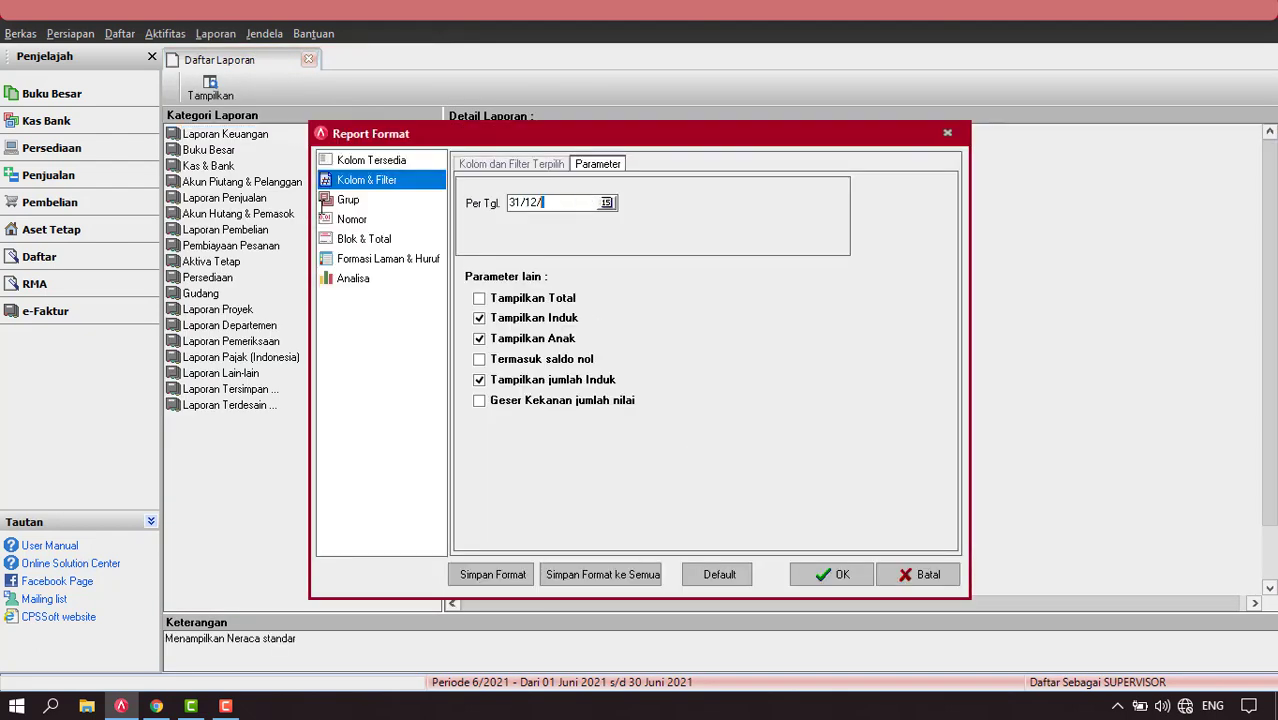
type("2")
type("021")
left_click(819, 578)
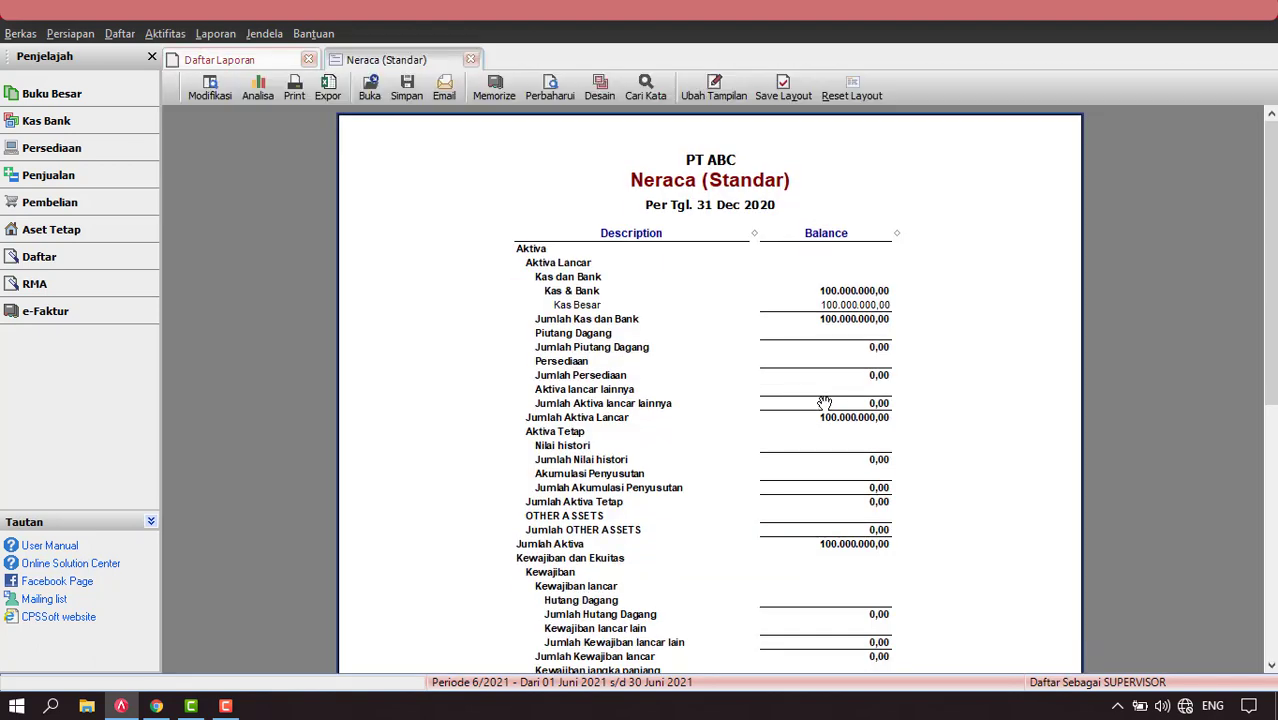
Zoom the Neraca report to 150 % and scroll through Aktiva and Kewajiban dan Ekuitas.
right_click(513, 172)
left_click(536, 196)
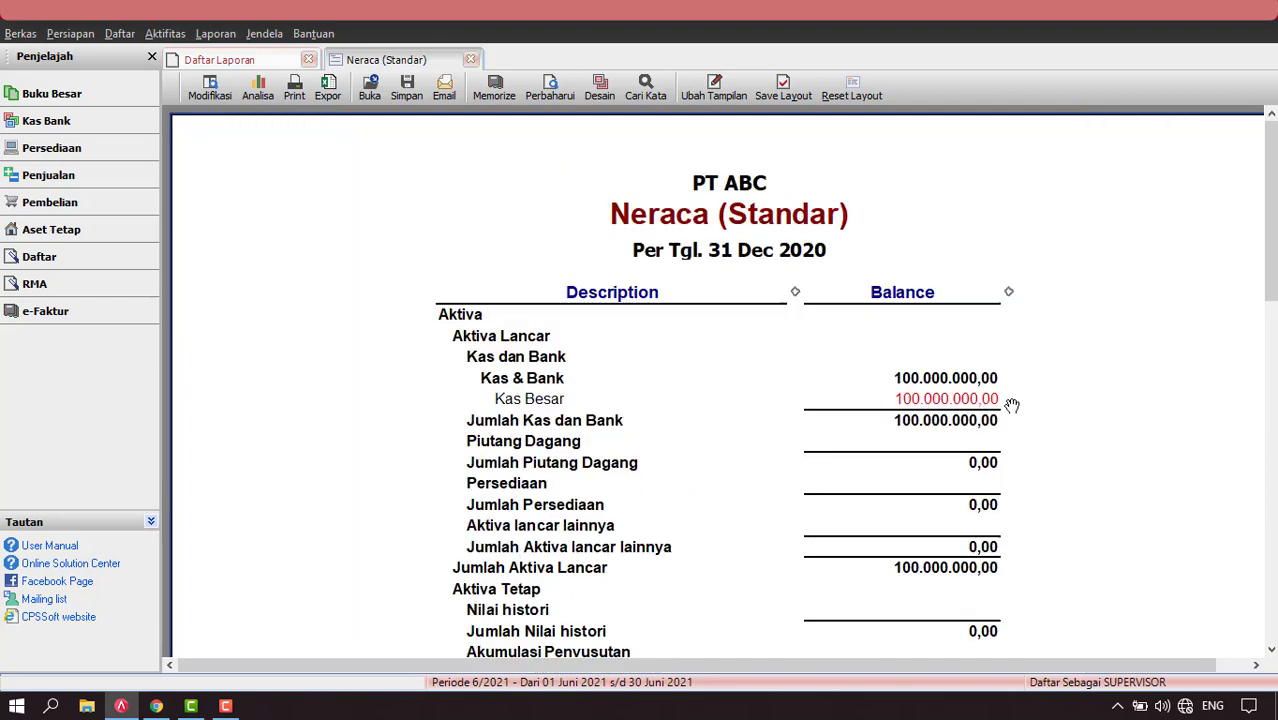
scroll(1013, 405, "down", 10)
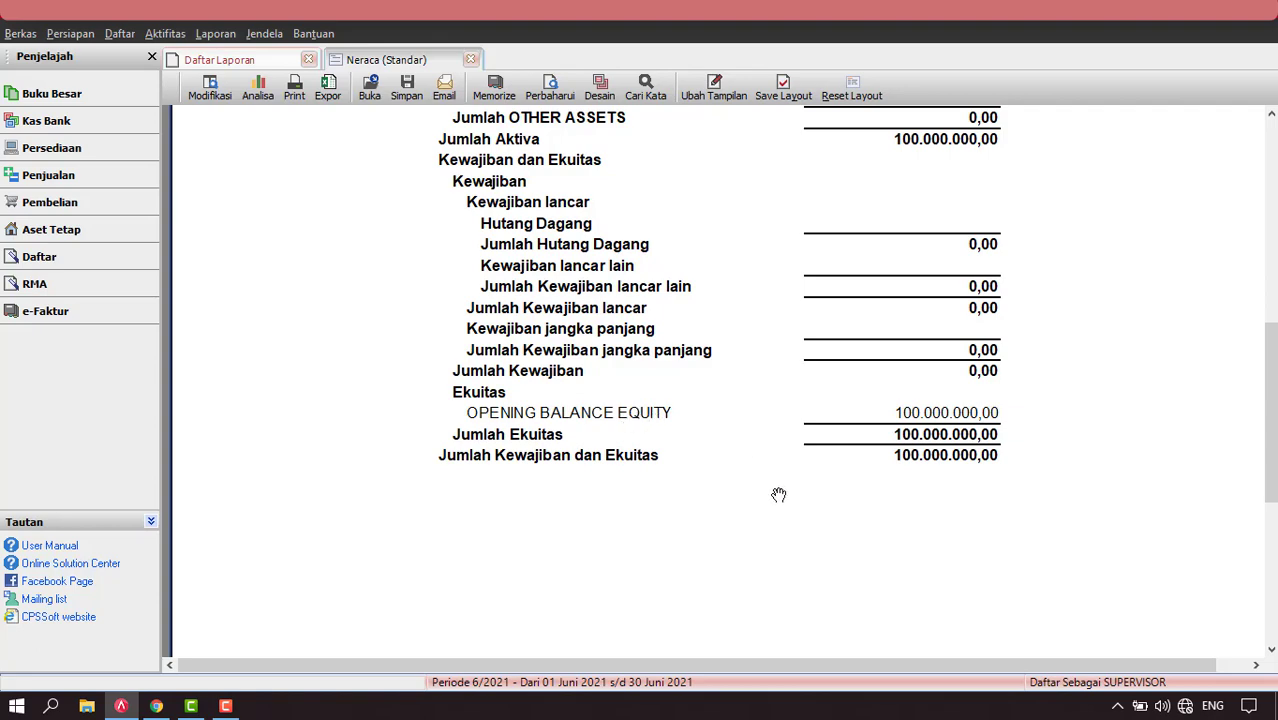
scroll(778, 494, "up", 6)
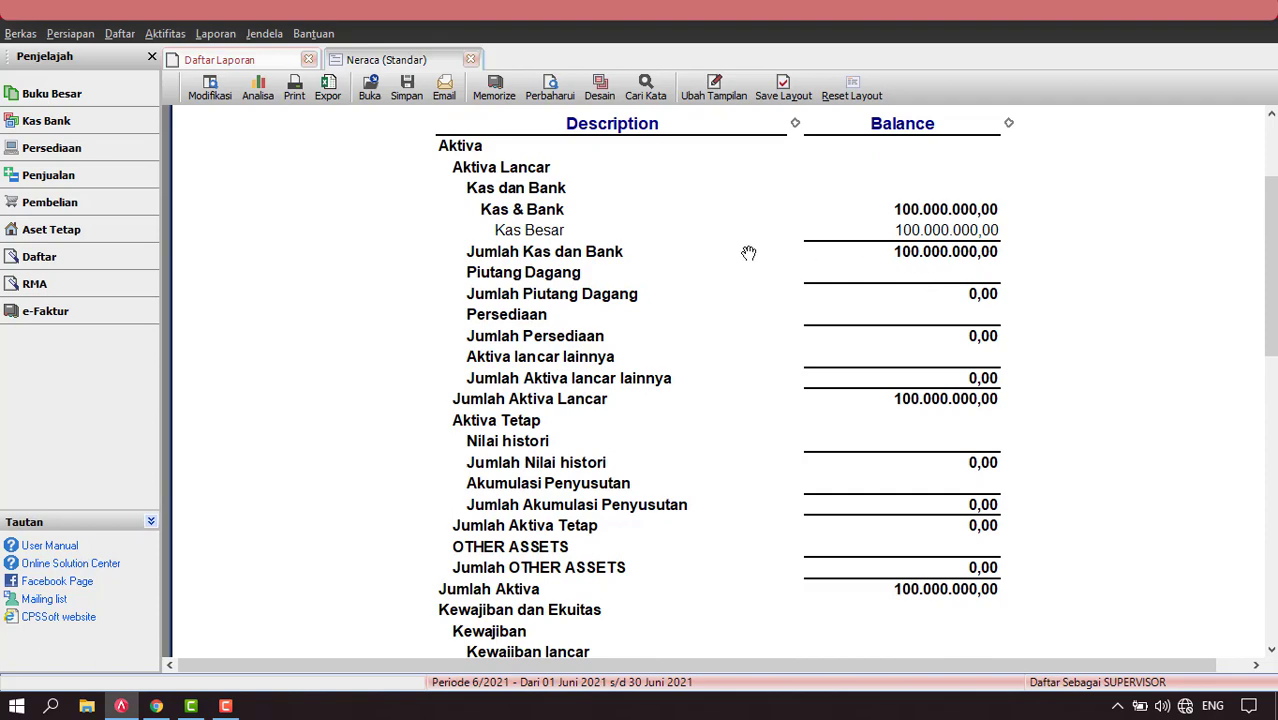
scroll(850, 362, "down", 5)
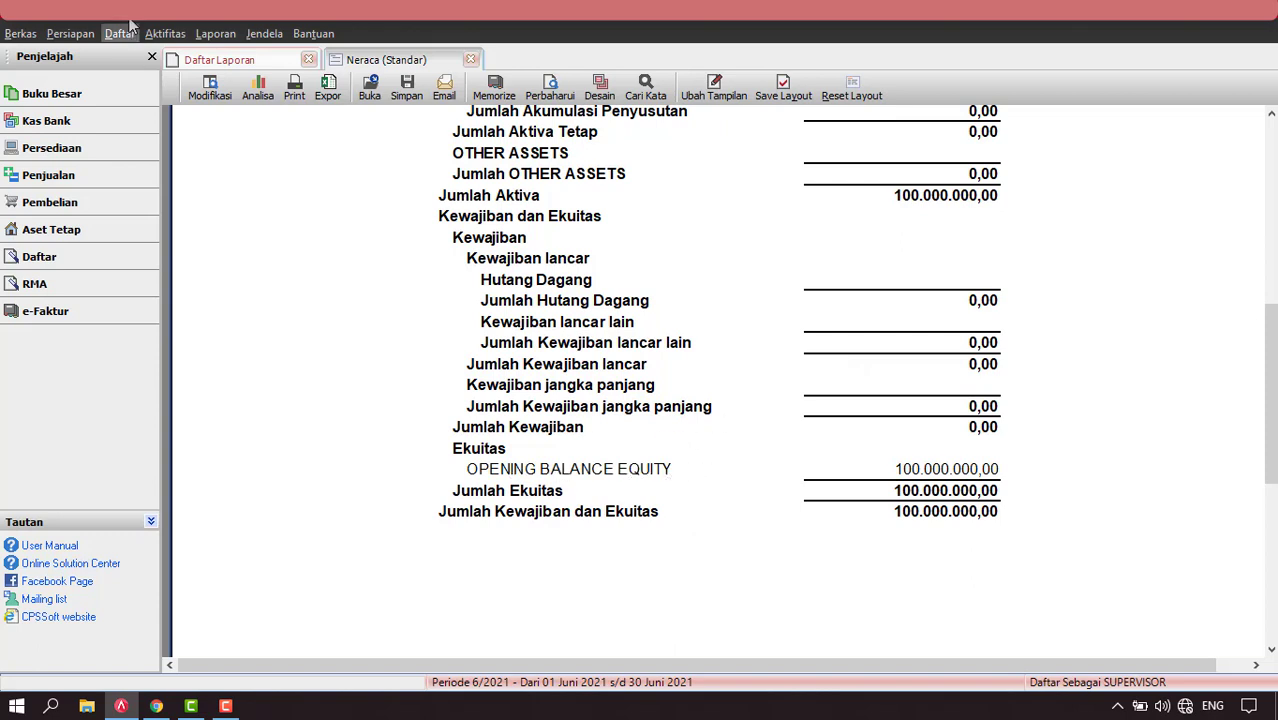
left_click(165, 33)
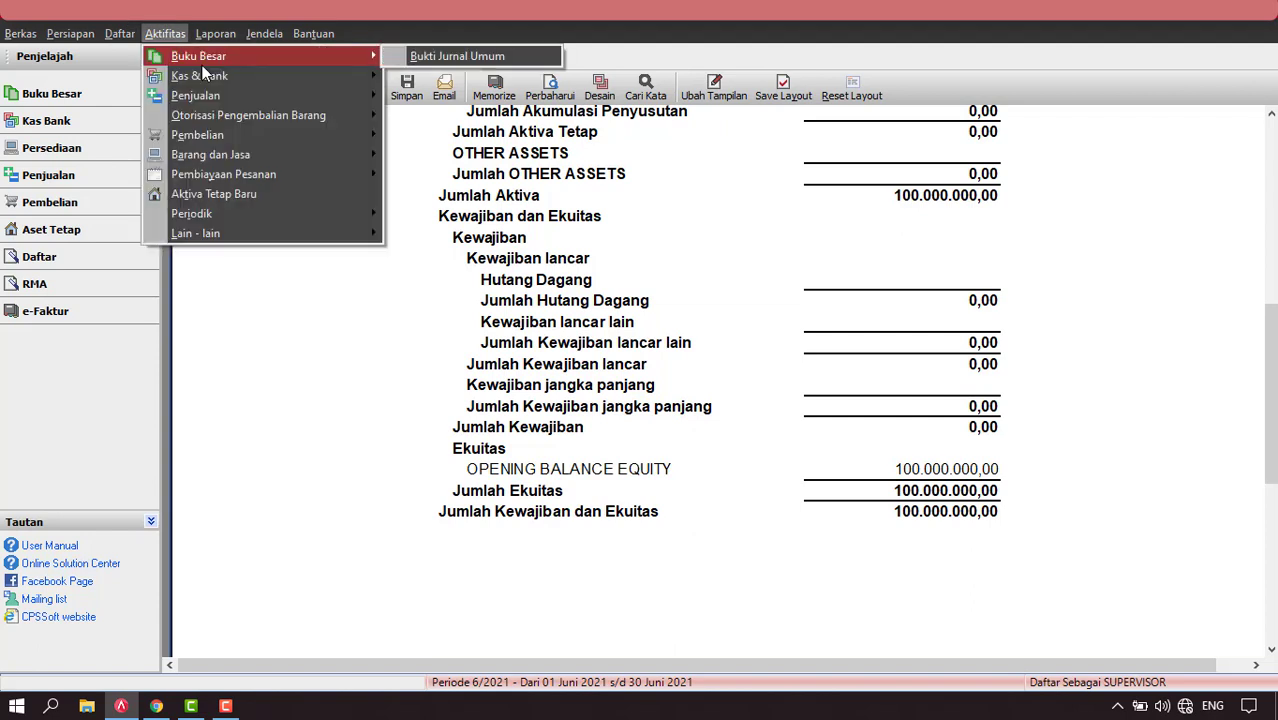
Start a journal voucher dated 31/12/2020 debiting OPENING BALANCE EQUITY for Rp 100.000.000.
left_click(465, 58)
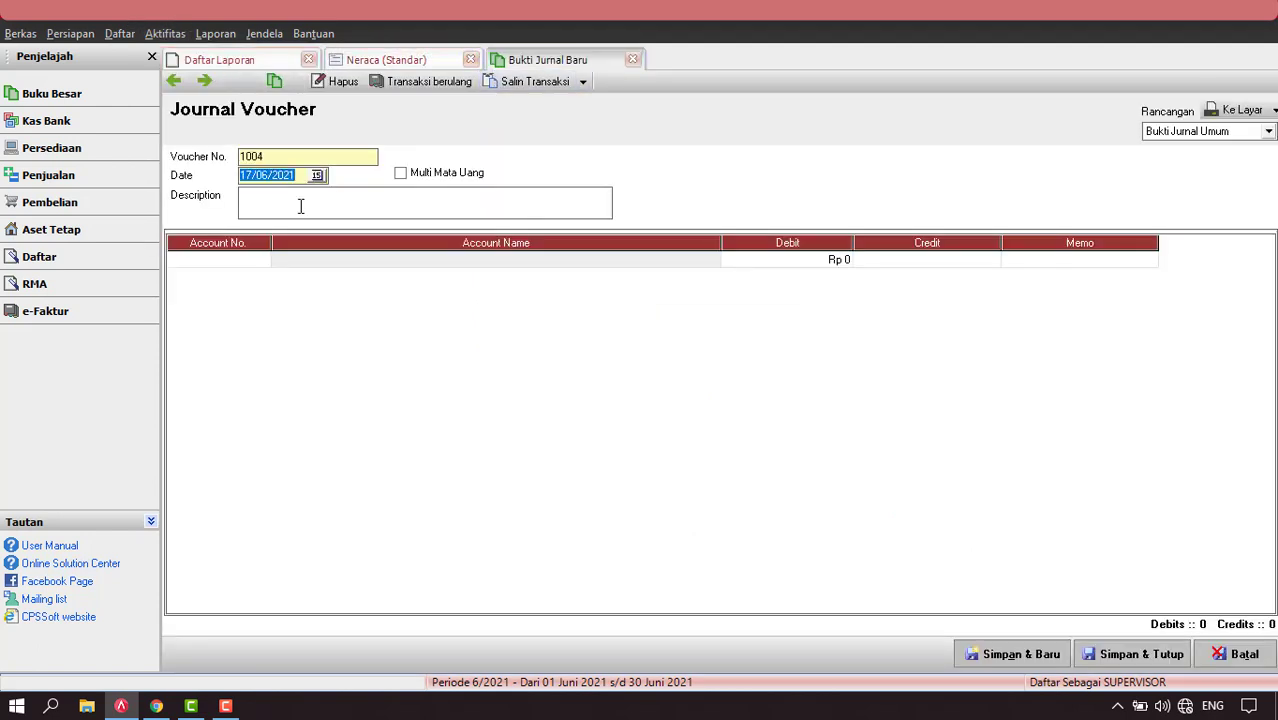
type("31/12/2020")
left_click(262, 259)
left_click(609, 232)
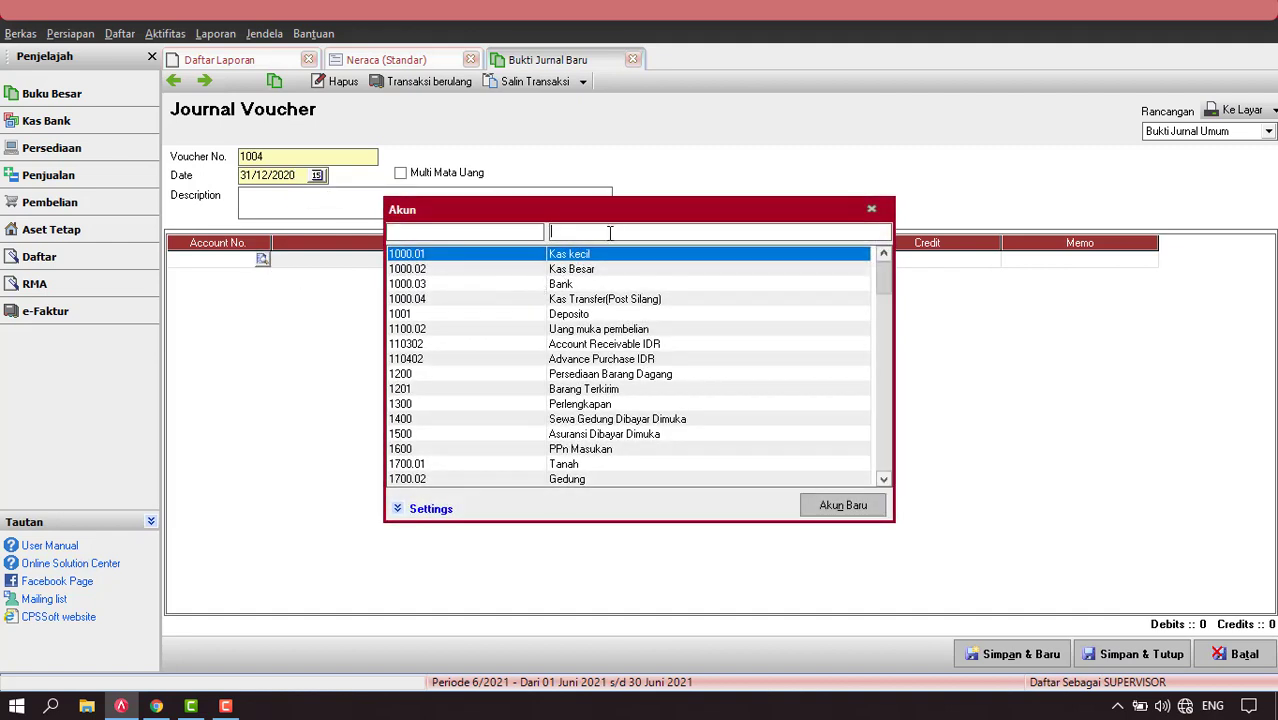
type("op")
key("Return")
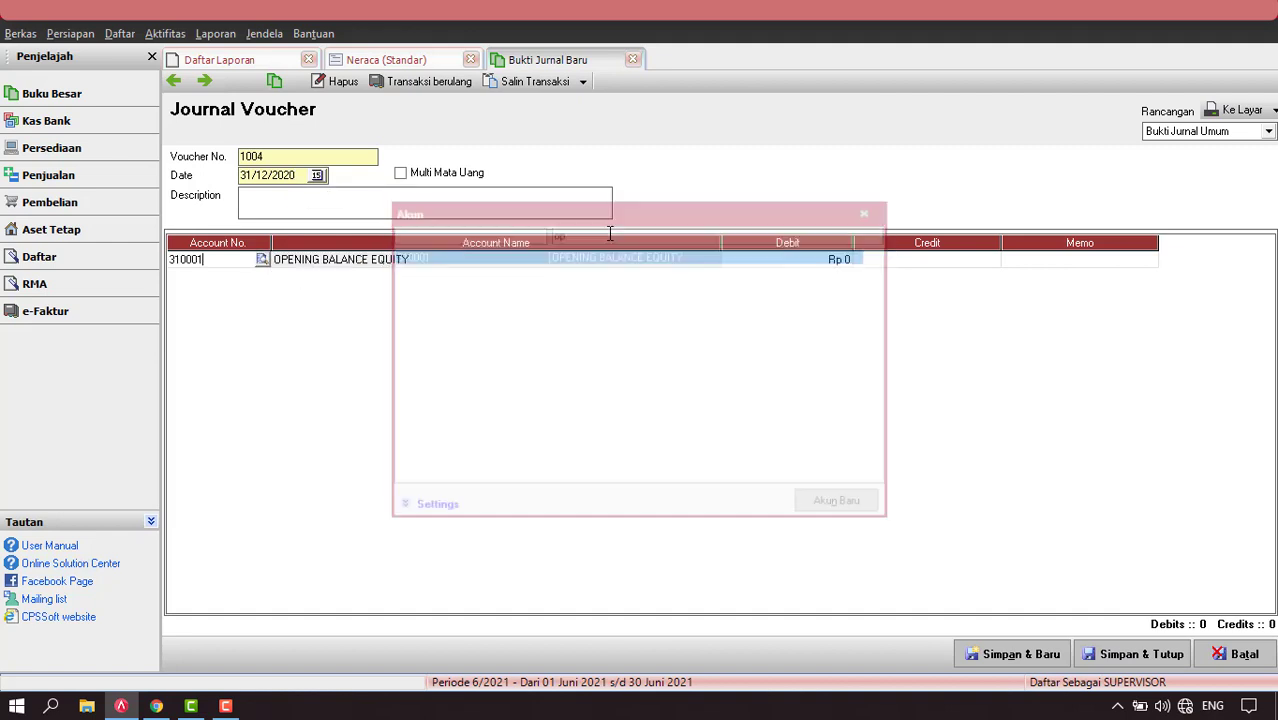
key("Tab")
type("100000000")
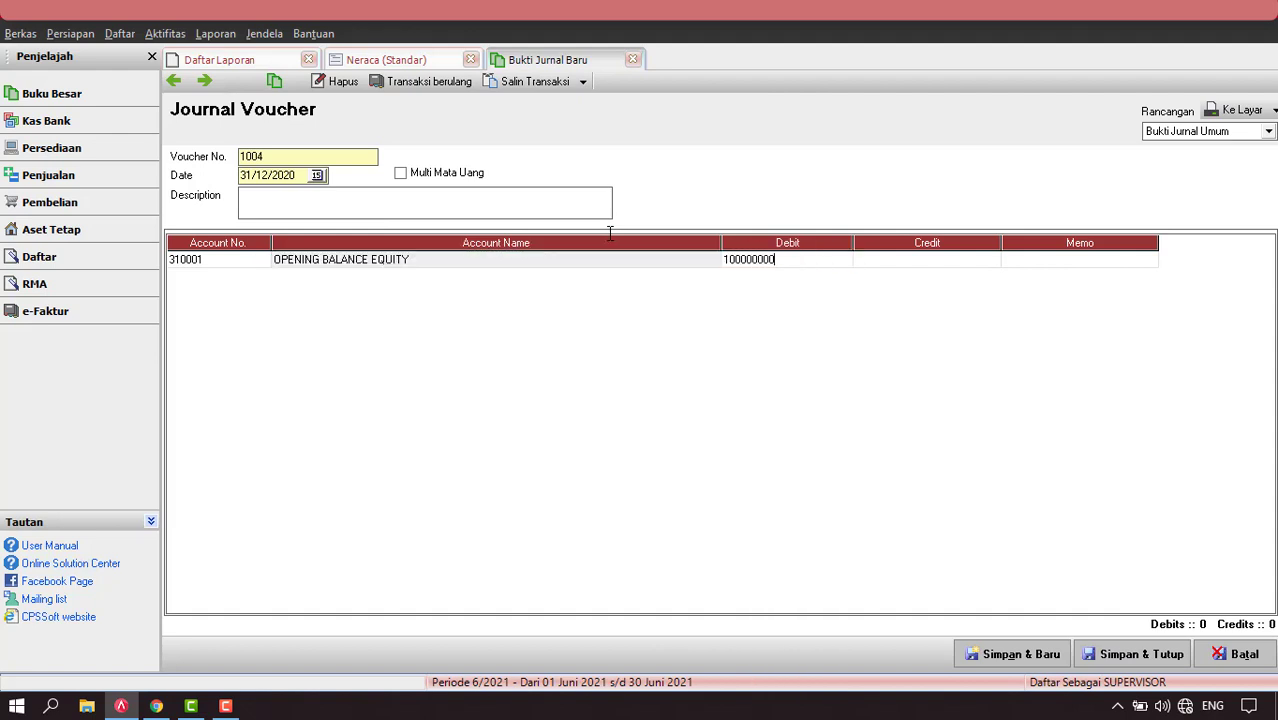
key("Tab")
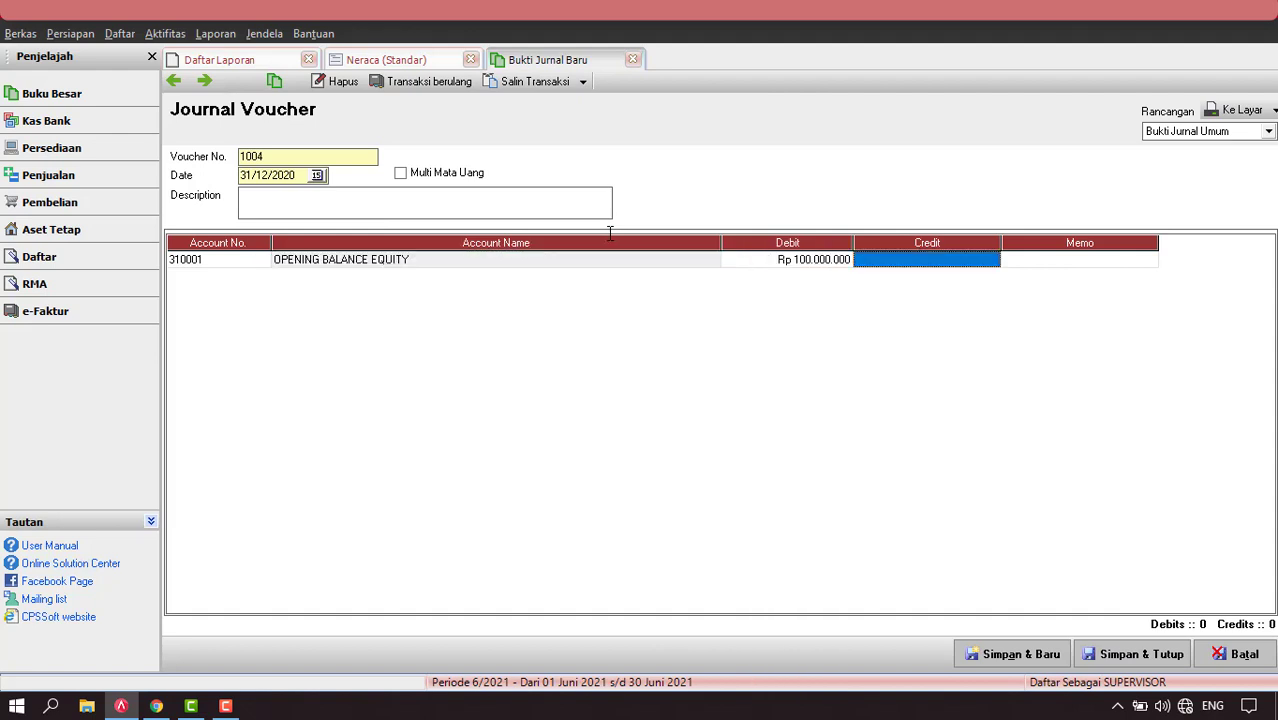
key("Tab")
key("Tab")
Credit Modal for Rp 100.000.000 and save the balanced voucher 1004.
left_click(253, 287)
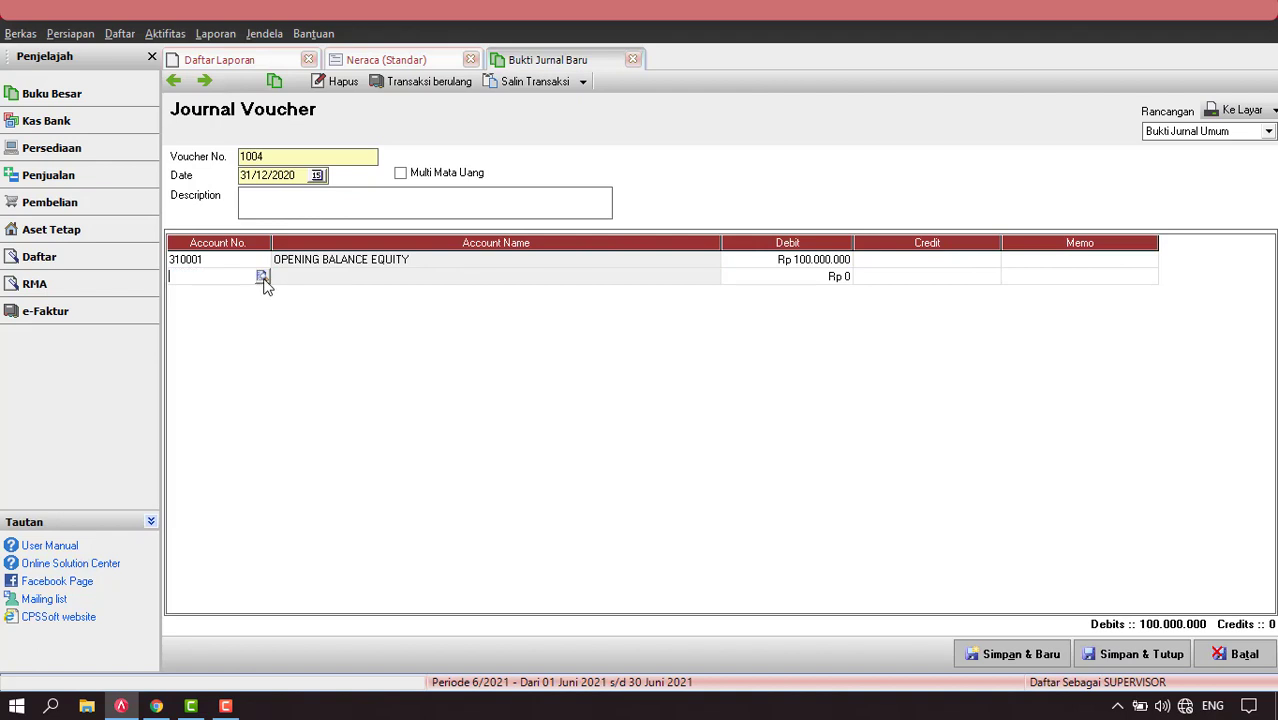
left_click(262, 277)
left_click(585, 231)
type("mod")
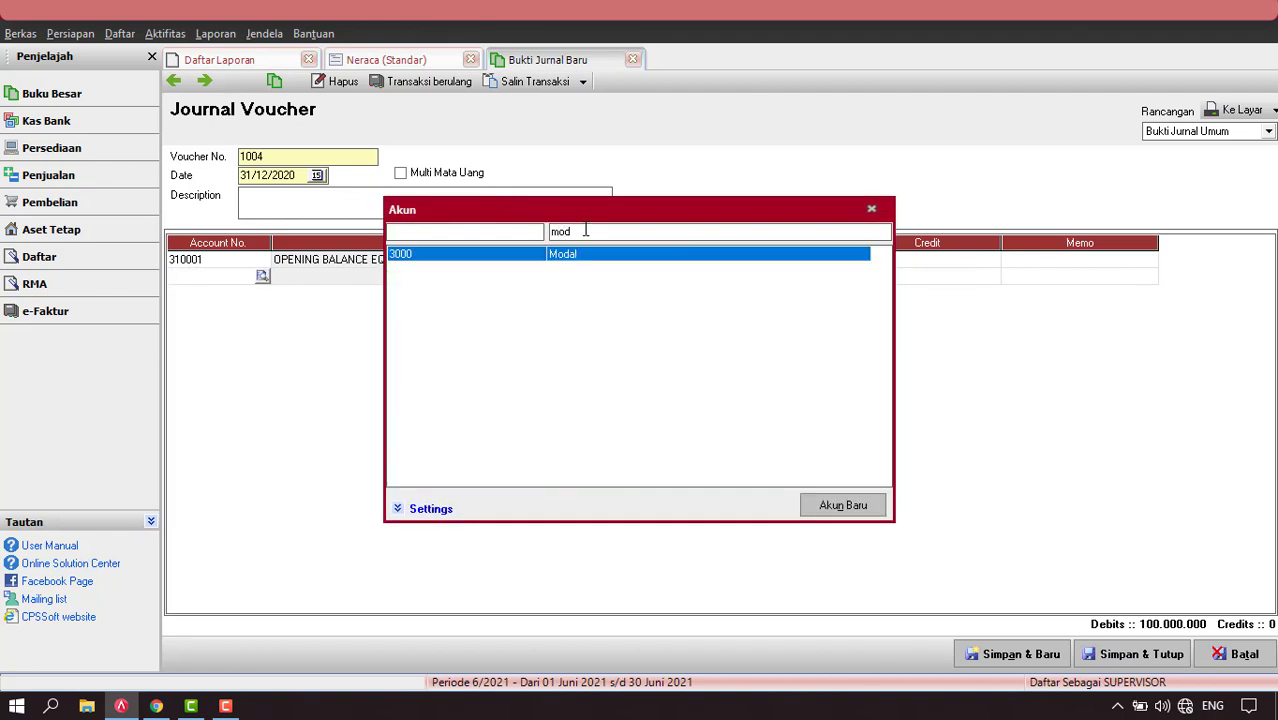
key("Return")
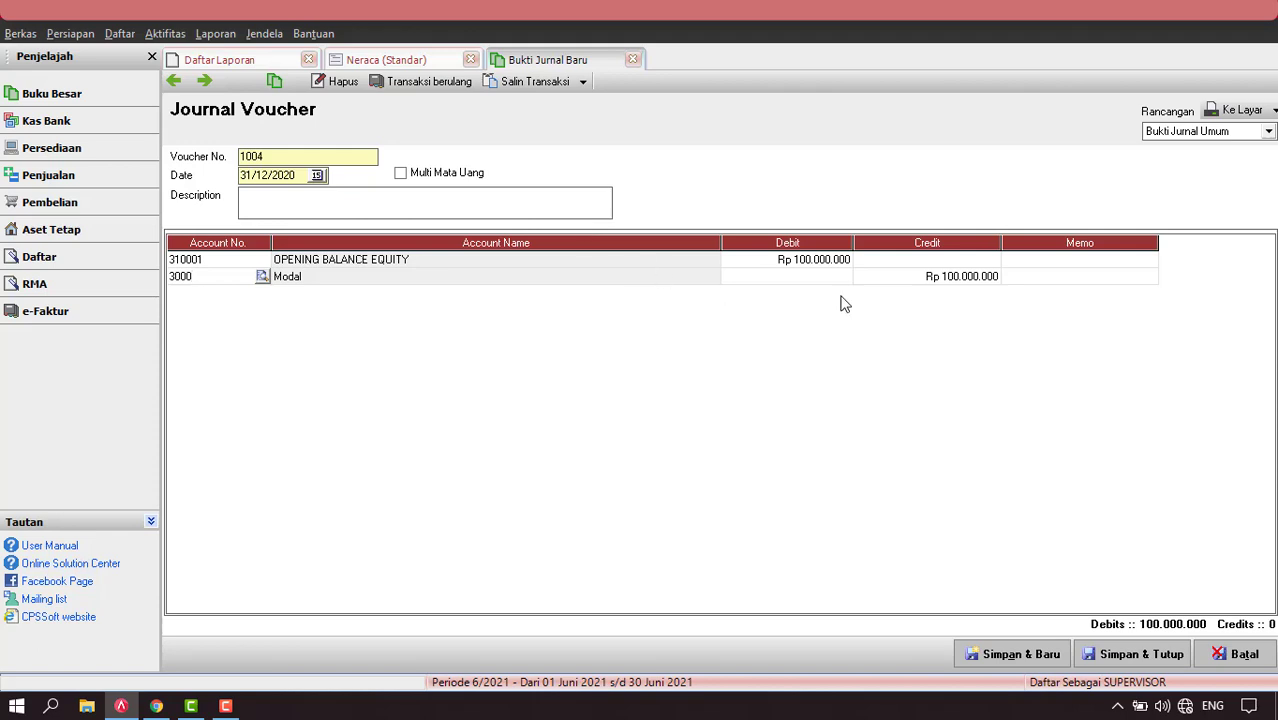
left_click(946, 287)
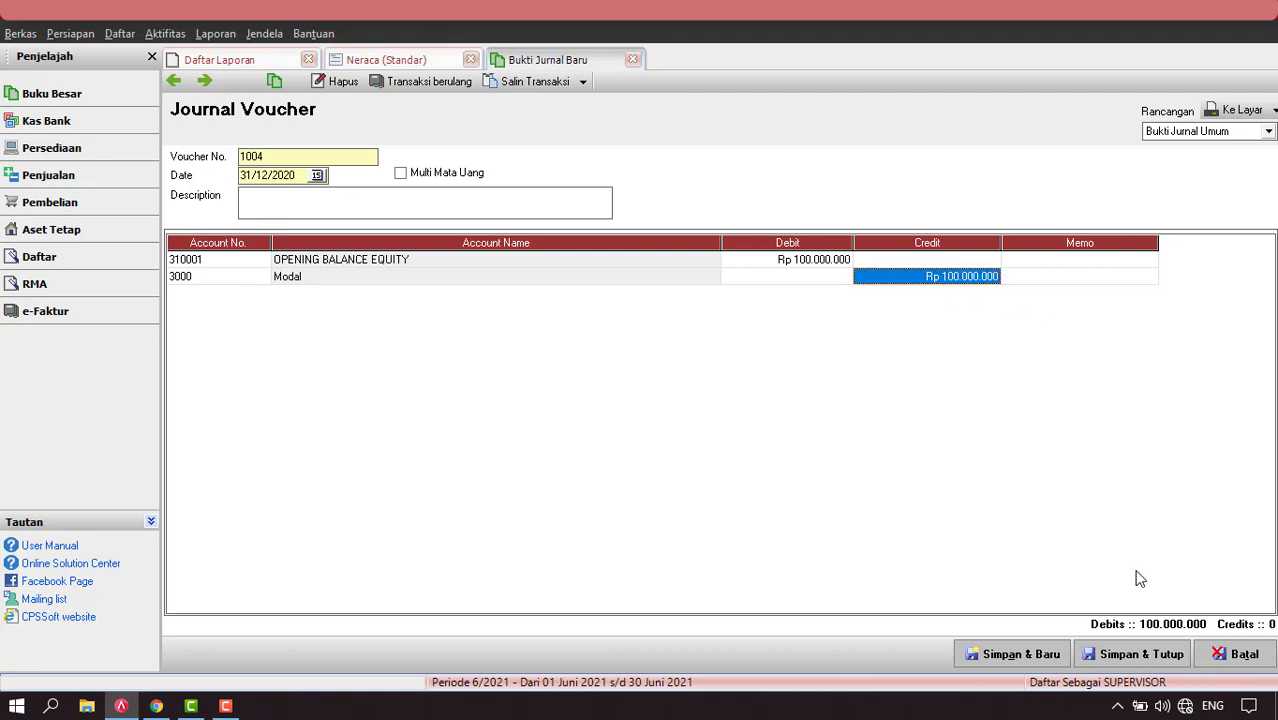
left_click(1146, 656)
left_click(1144, 653)
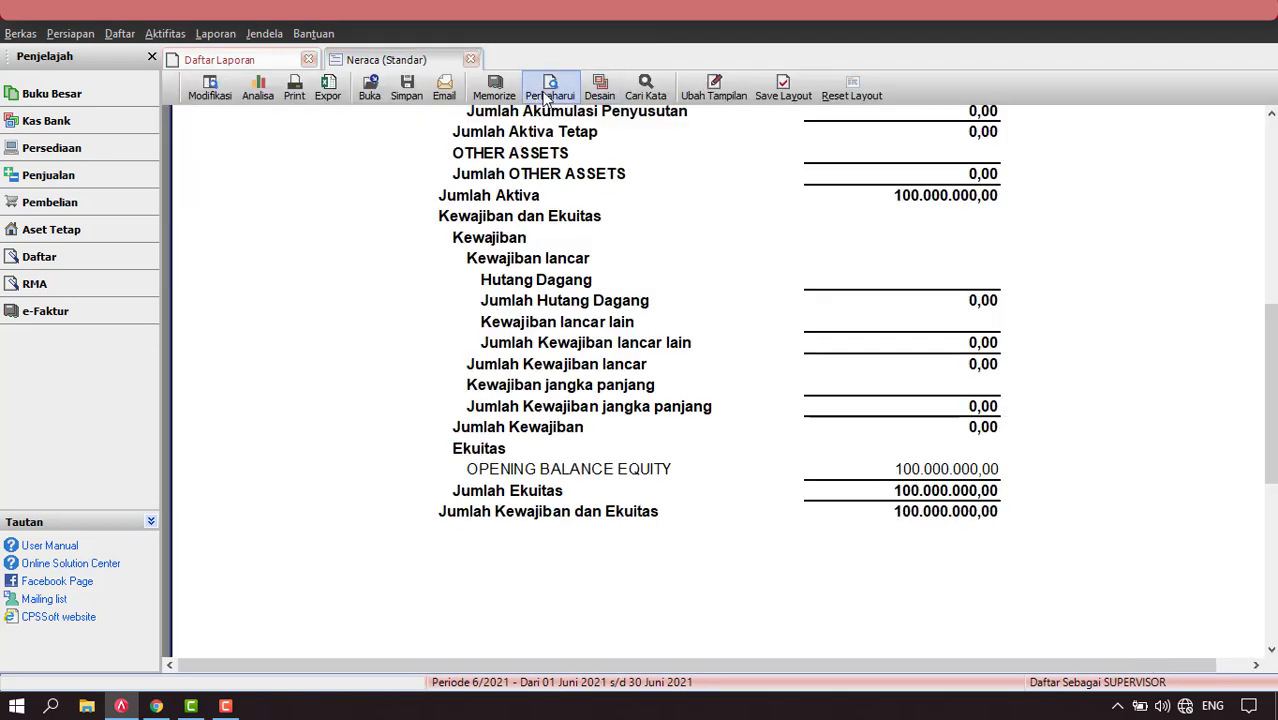
Refresh the Neraca at 150 % zoom and check Ekuitas shows Modal 100.000.000,00.
left_click(545, 92)
right_click(411, 160)
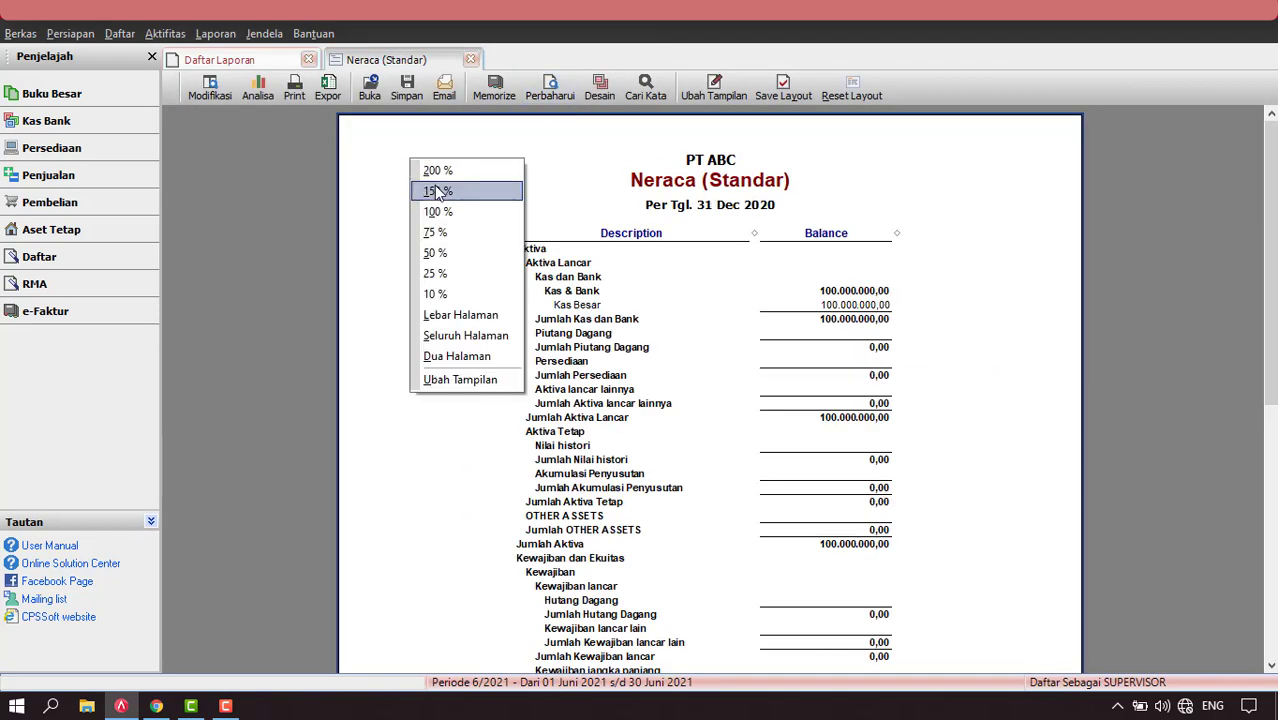
left_click(436, 190)
scroll(872, 356, "down", 2)
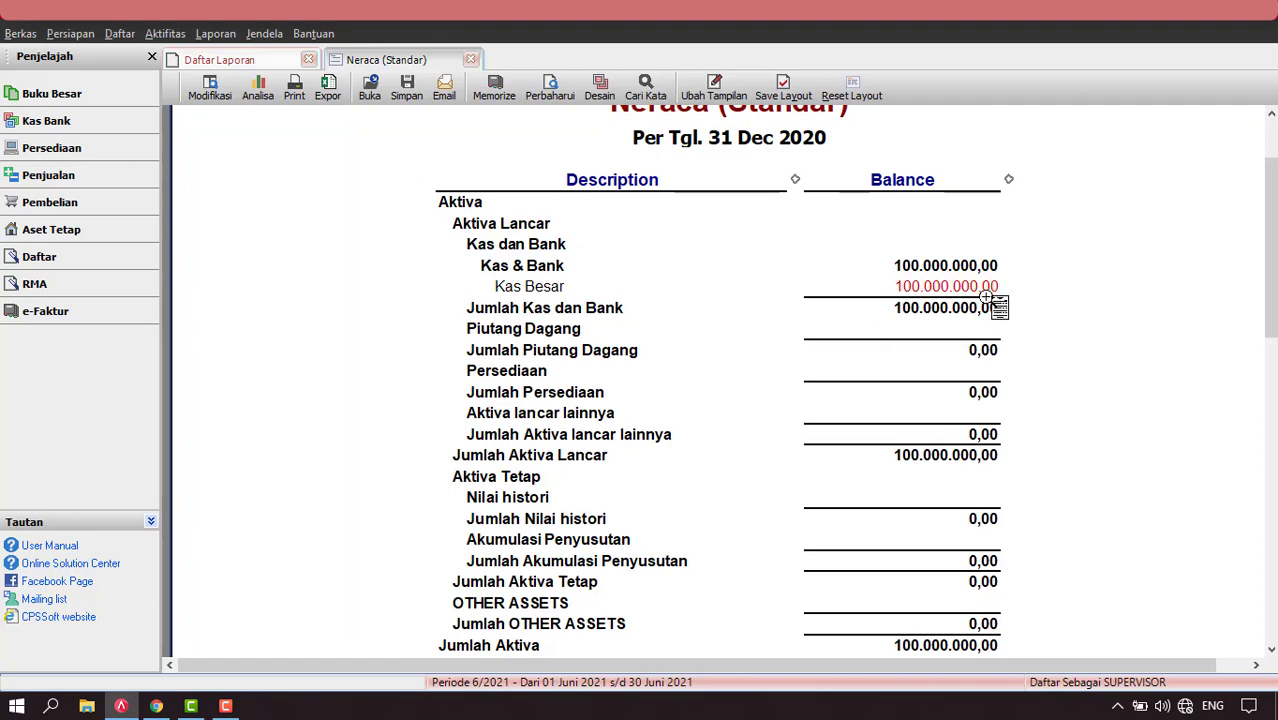
scroll(1077, 283, "down", 4)
scroll(1077, 283, "down", 3)
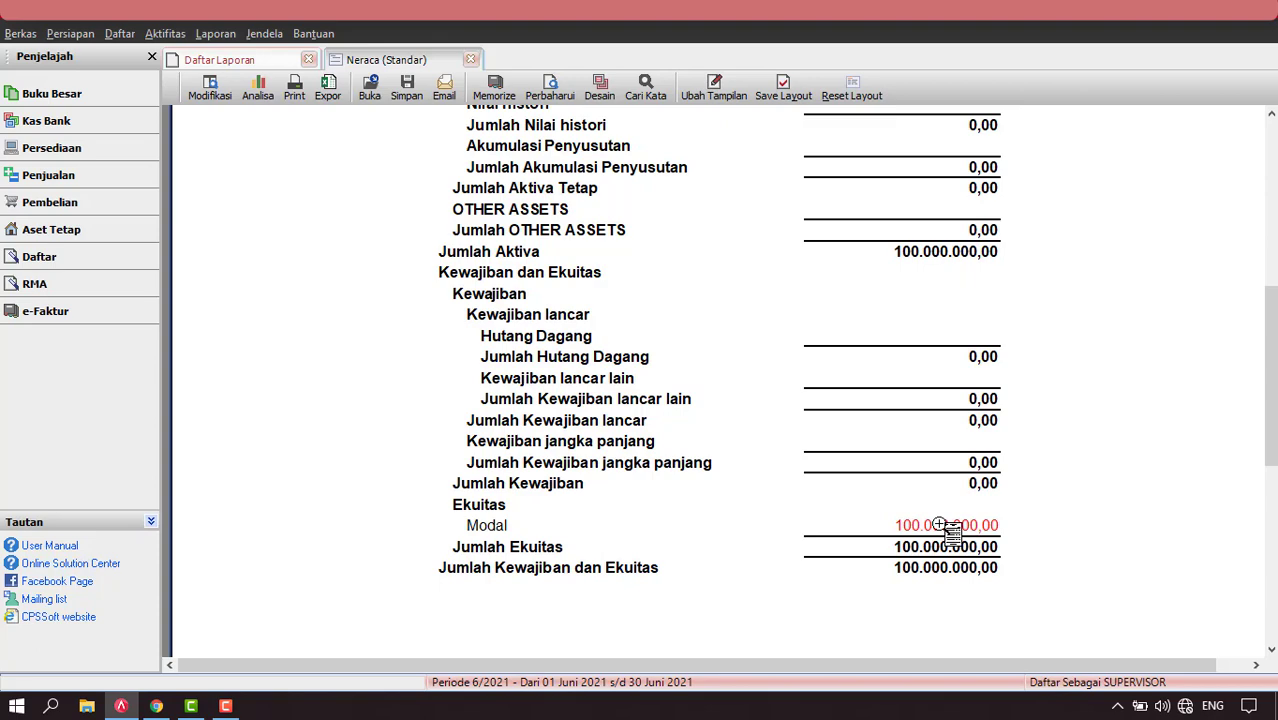
scroll(877, 417, "up", 8)
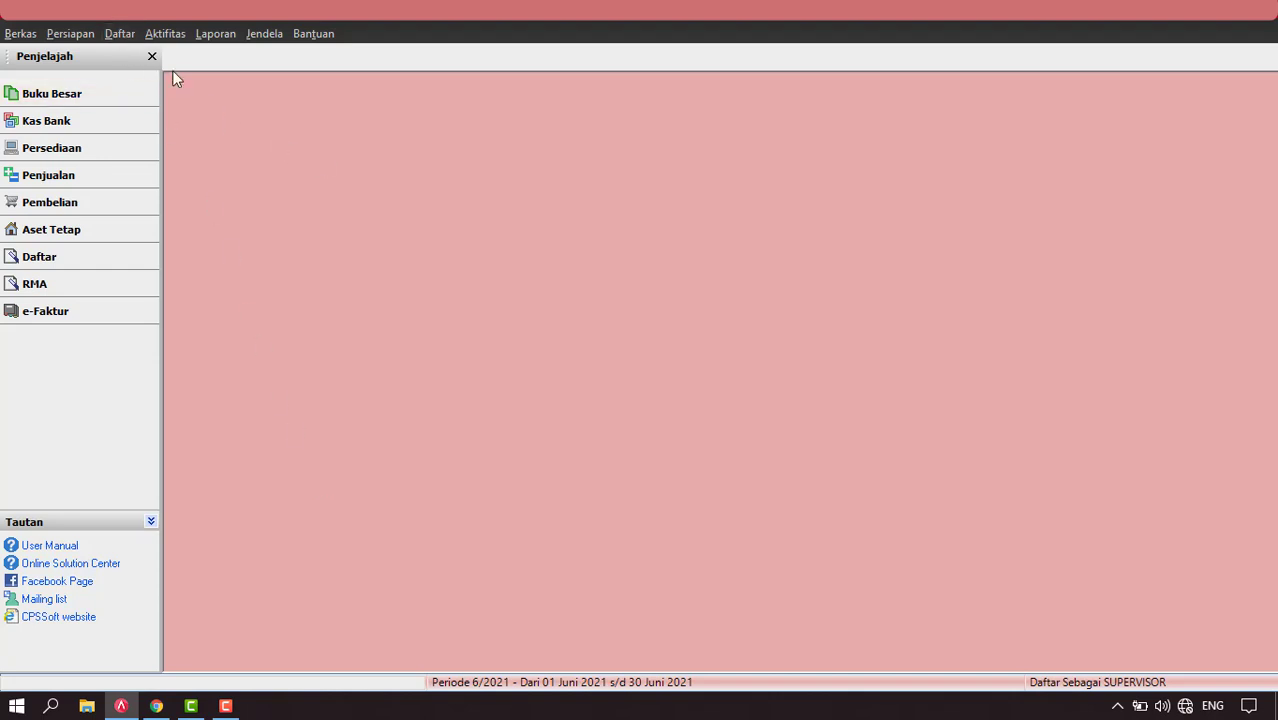
Add item TV SAMSUNG 20 INCH and include zero-quantity items in the Barang list.
left_click(117, 35)
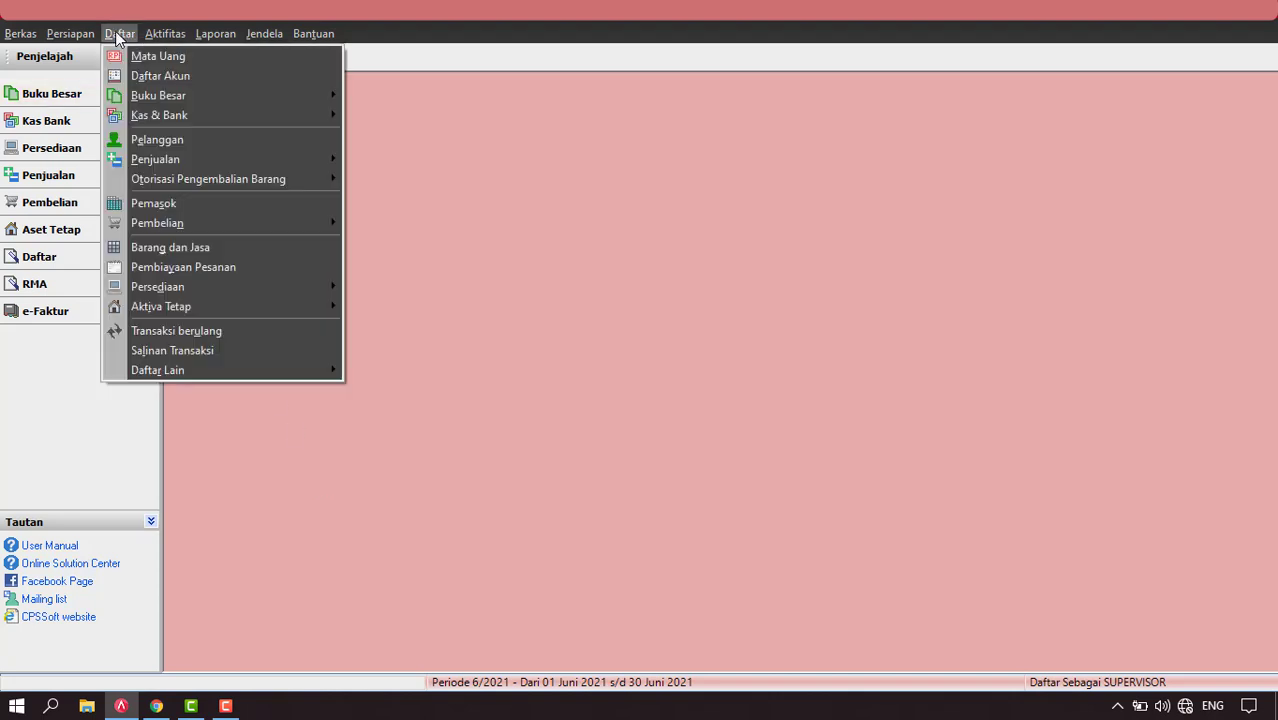
left_click(162, 246)
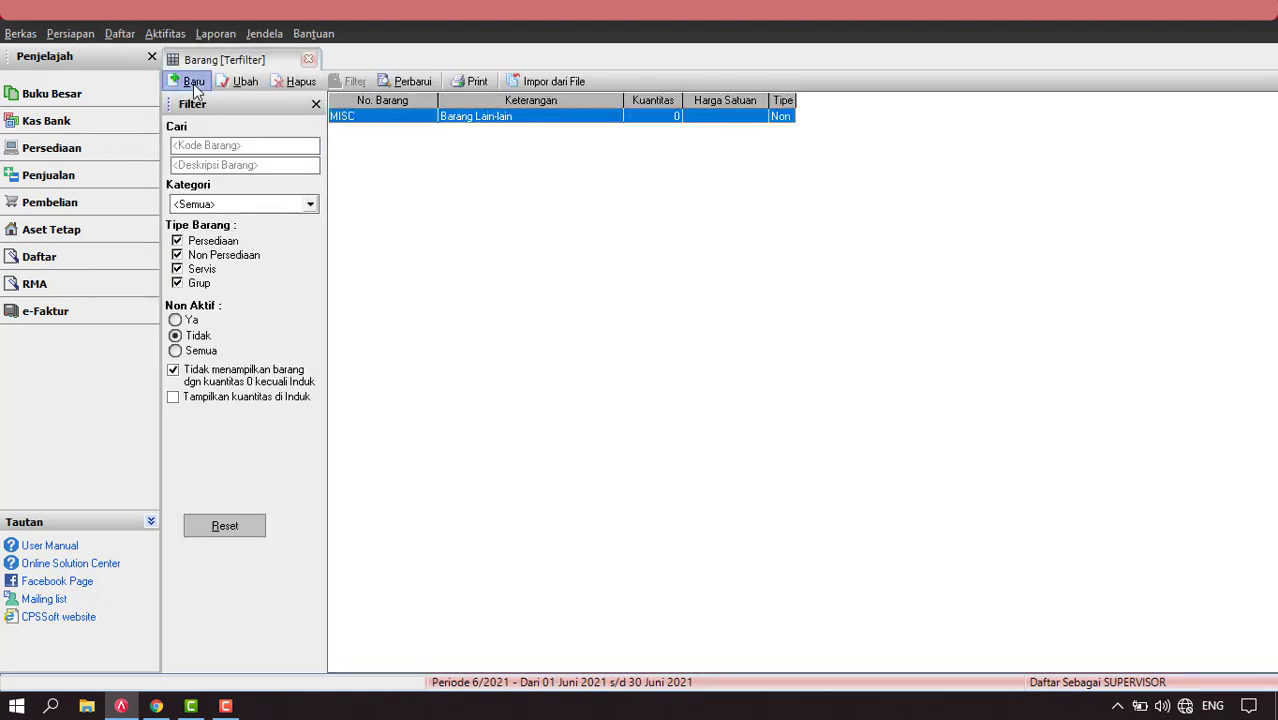
left_click(193, 83)
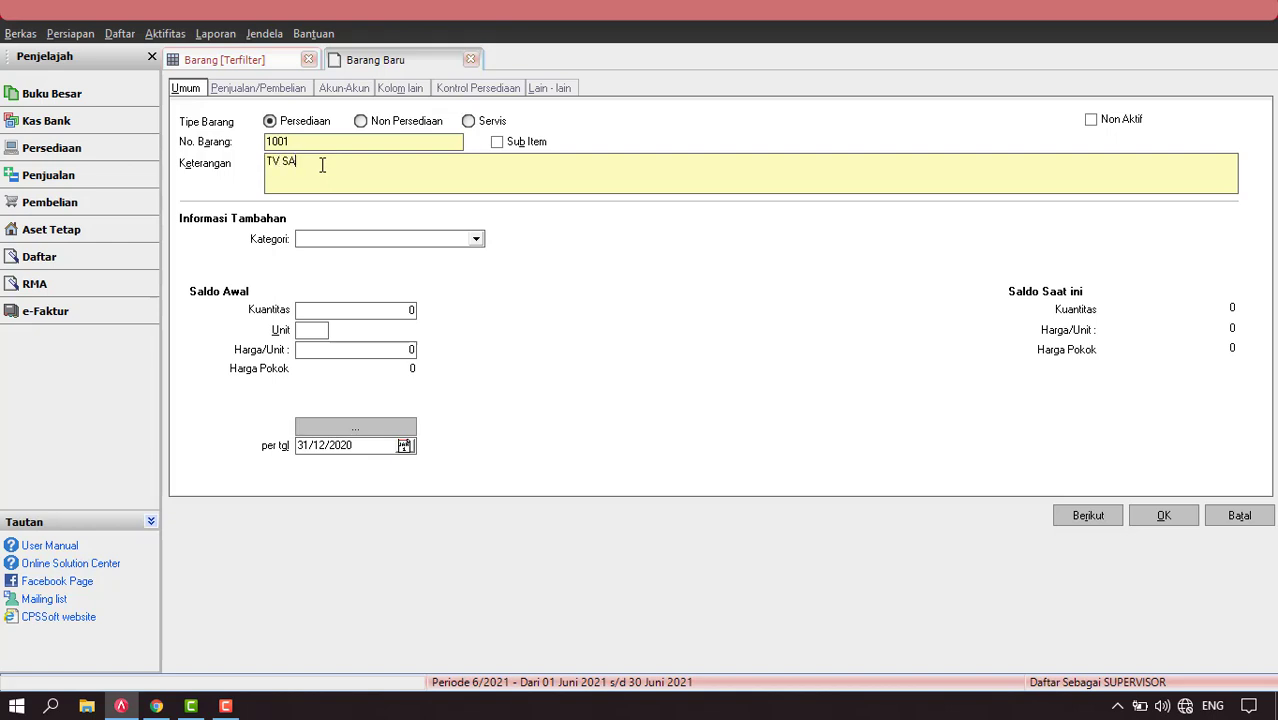
type("UNG 20 INCH")
left_click(1164, 520)
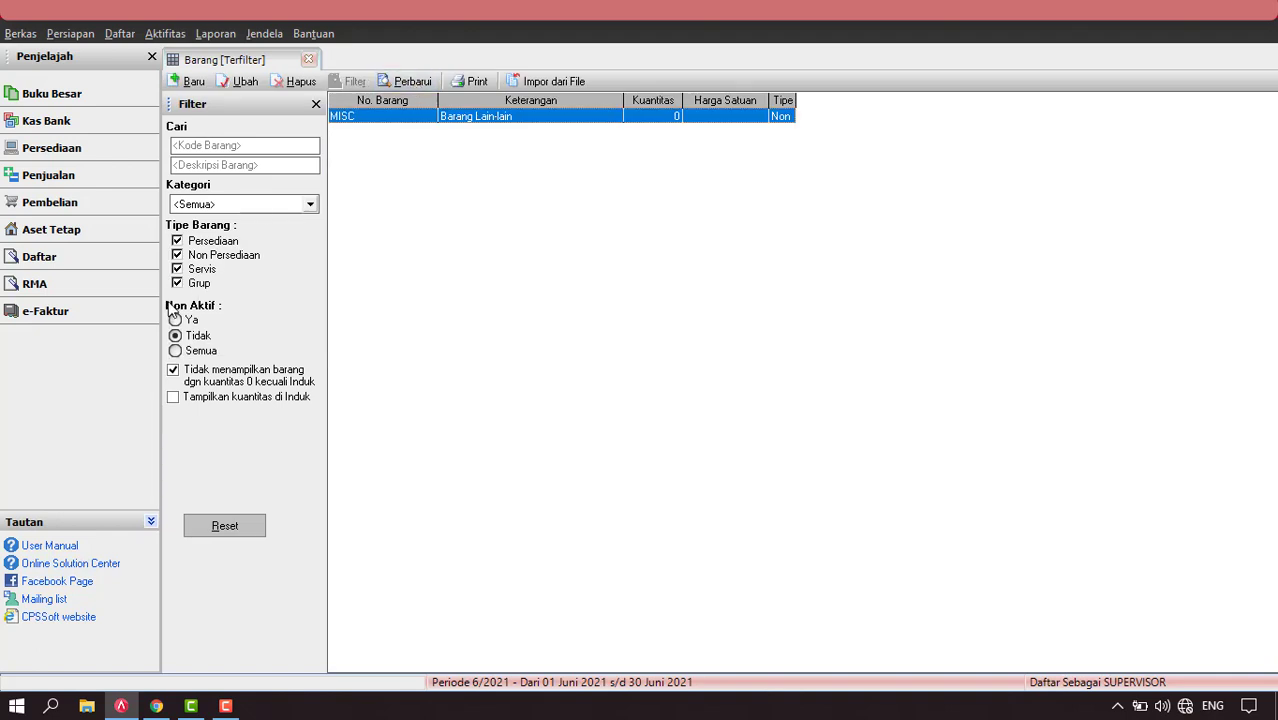
left_click(173, 372)
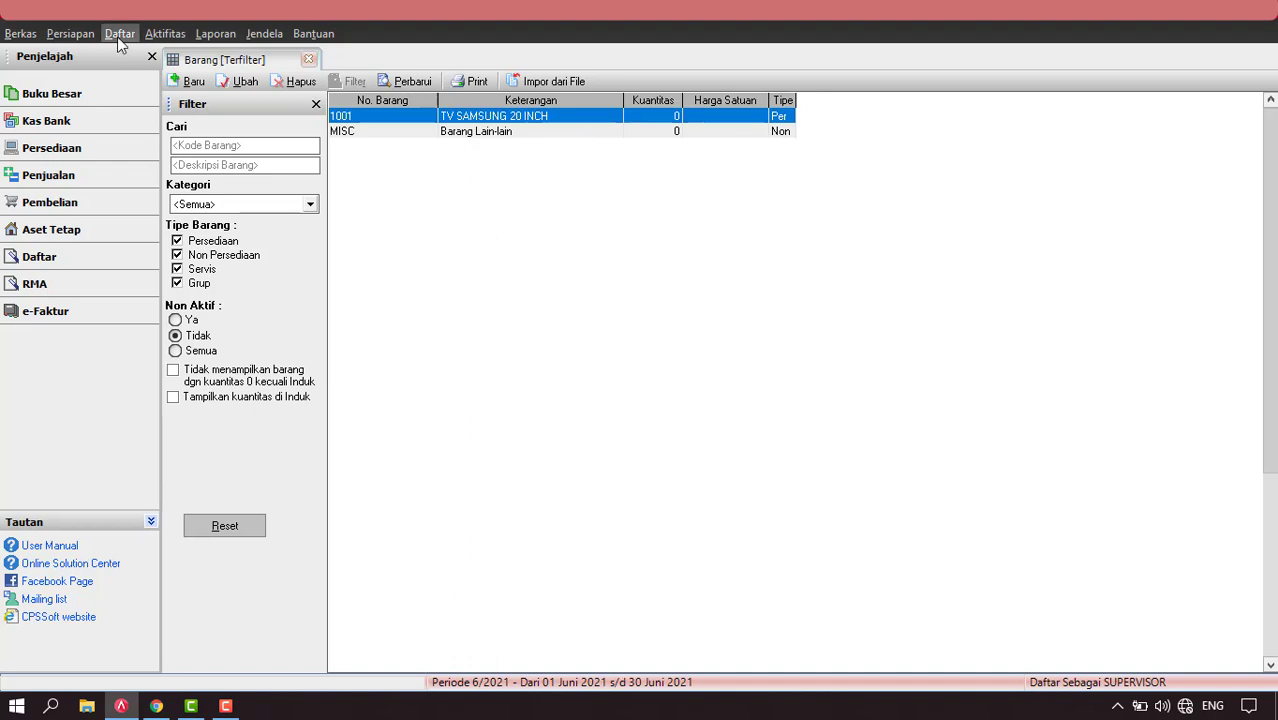
left_click(168, 36)
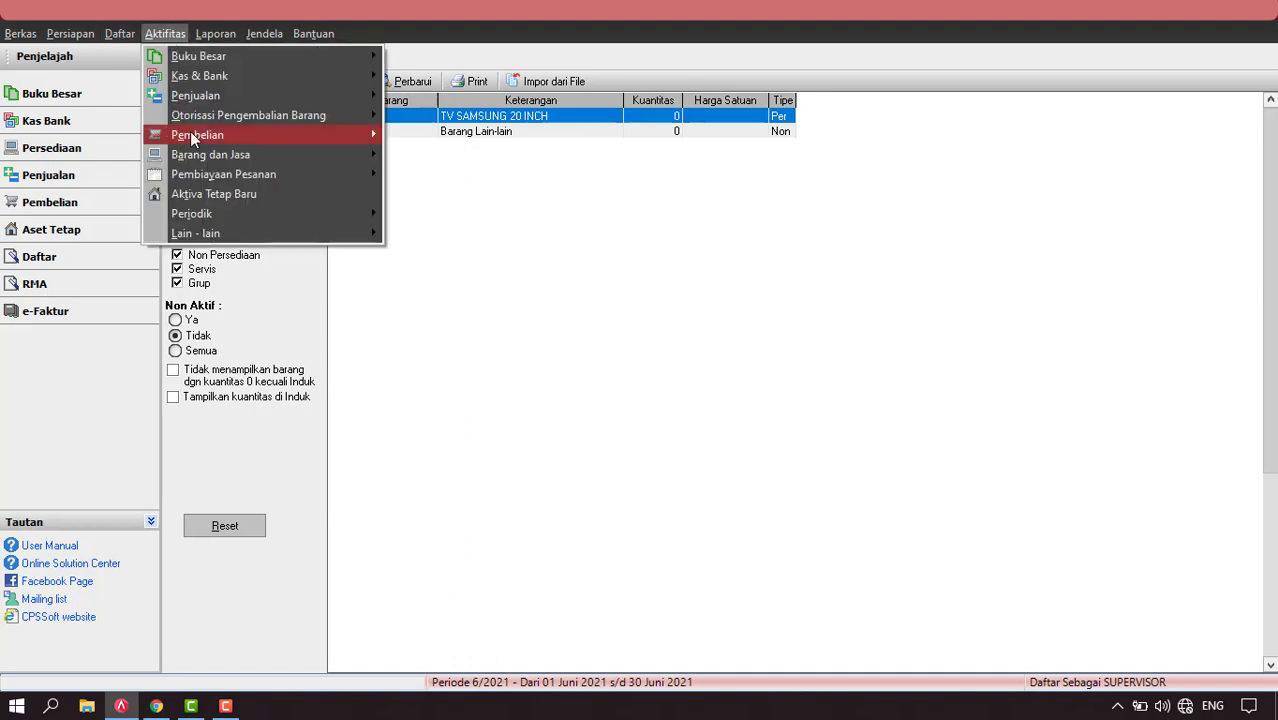
Start a new purchase invoice and bring up the supplier list.
mouse_move(190, 134)
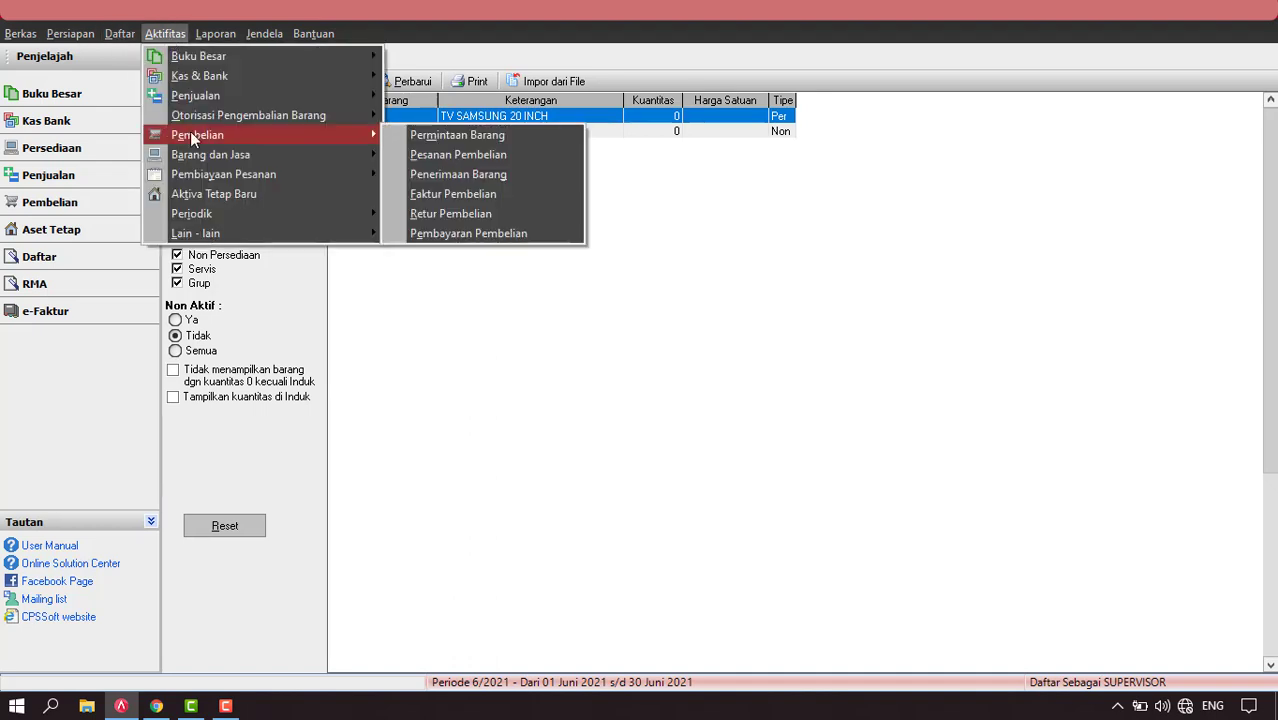
left_click(447, 198)
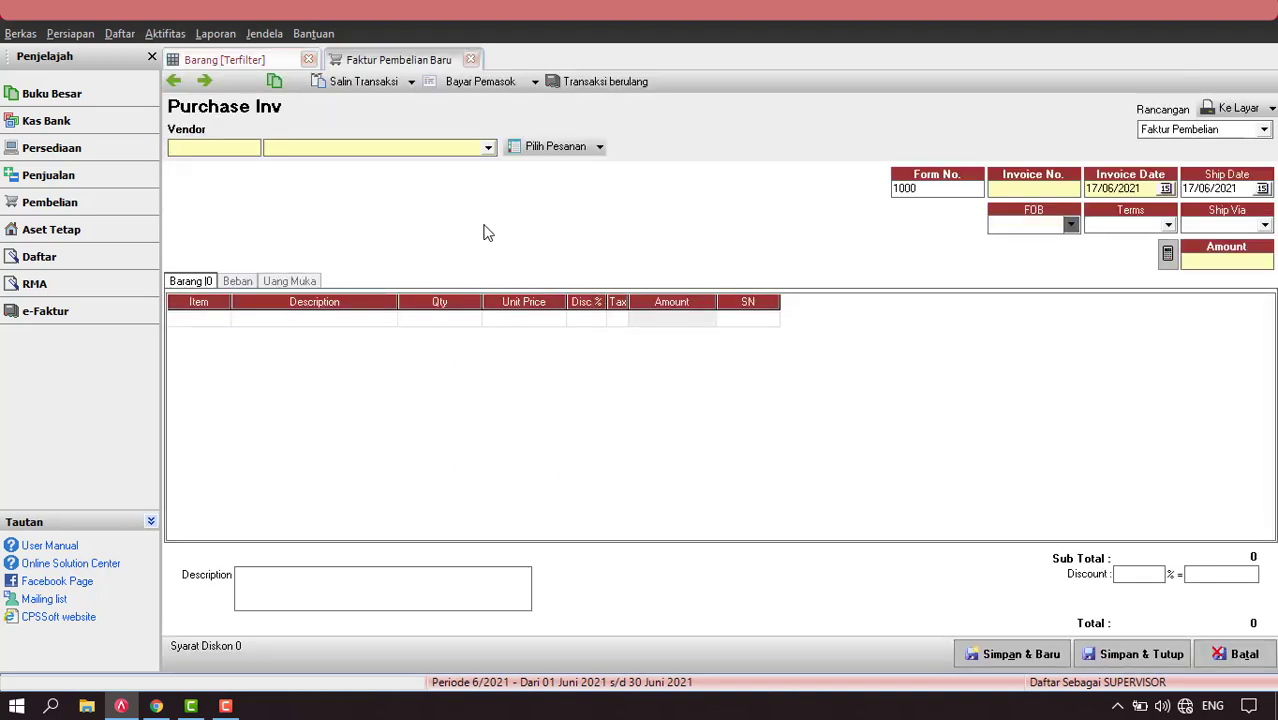
left_click(118, 36)
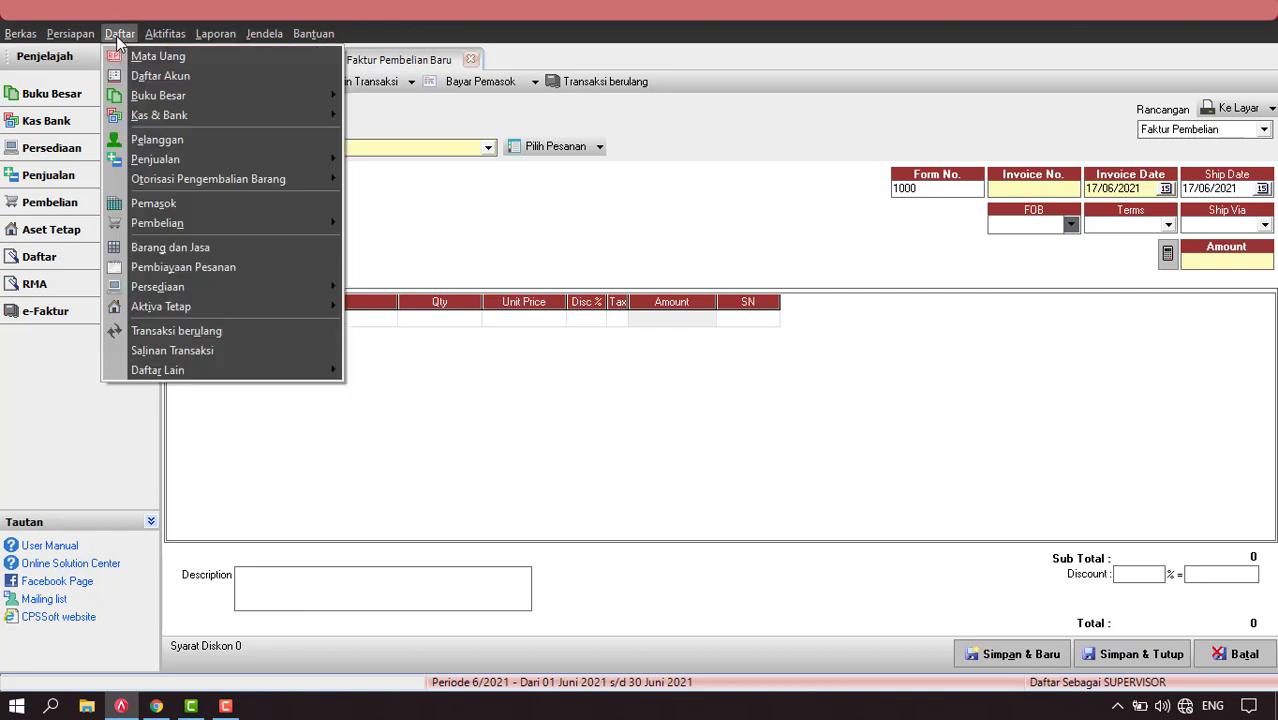
left_click(183, 203)
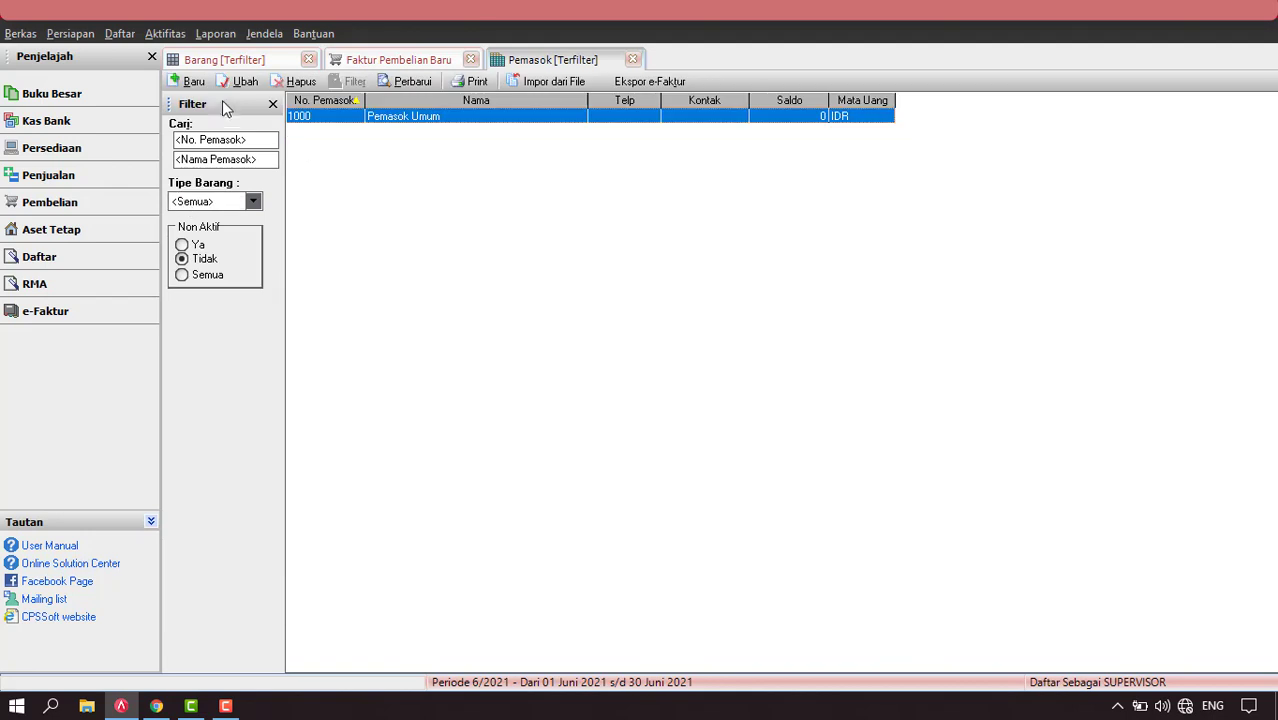
Register supplier PT SAMSUNG, refresh the supplier list, and return to the invoice.
left_click(190, 82)
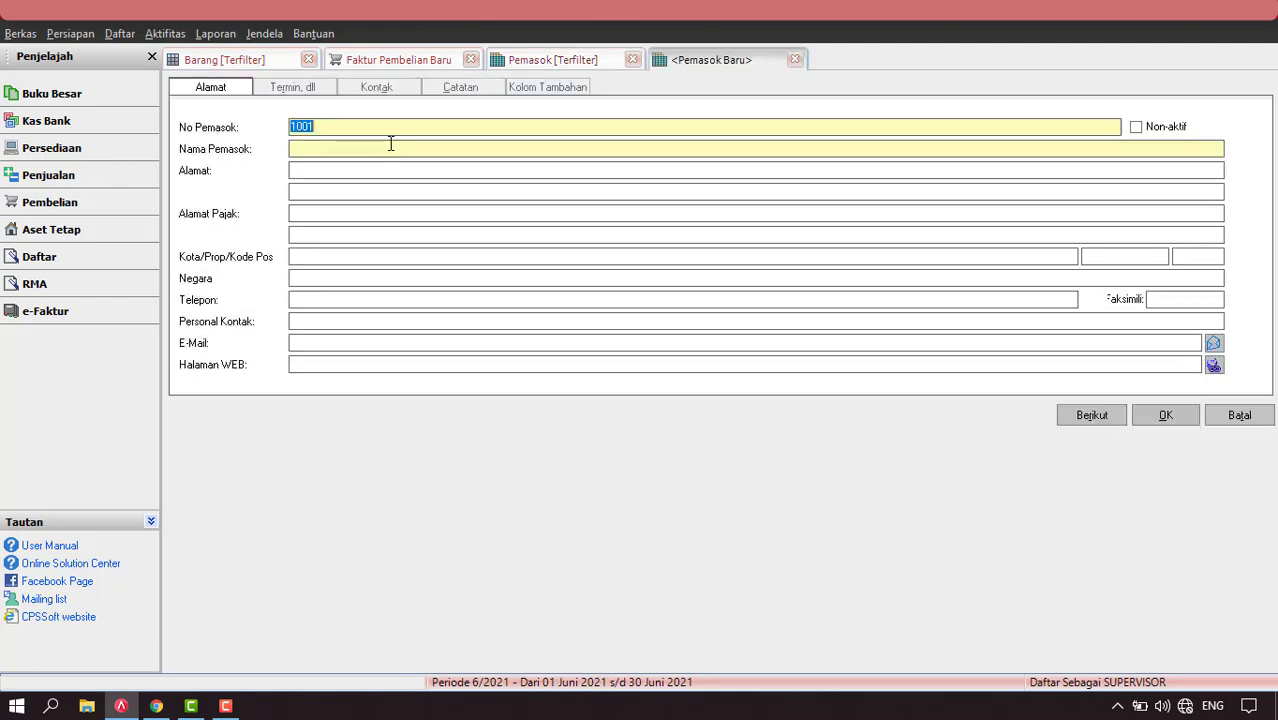
left_click(363, 149)
type("PT SAMSUNG")
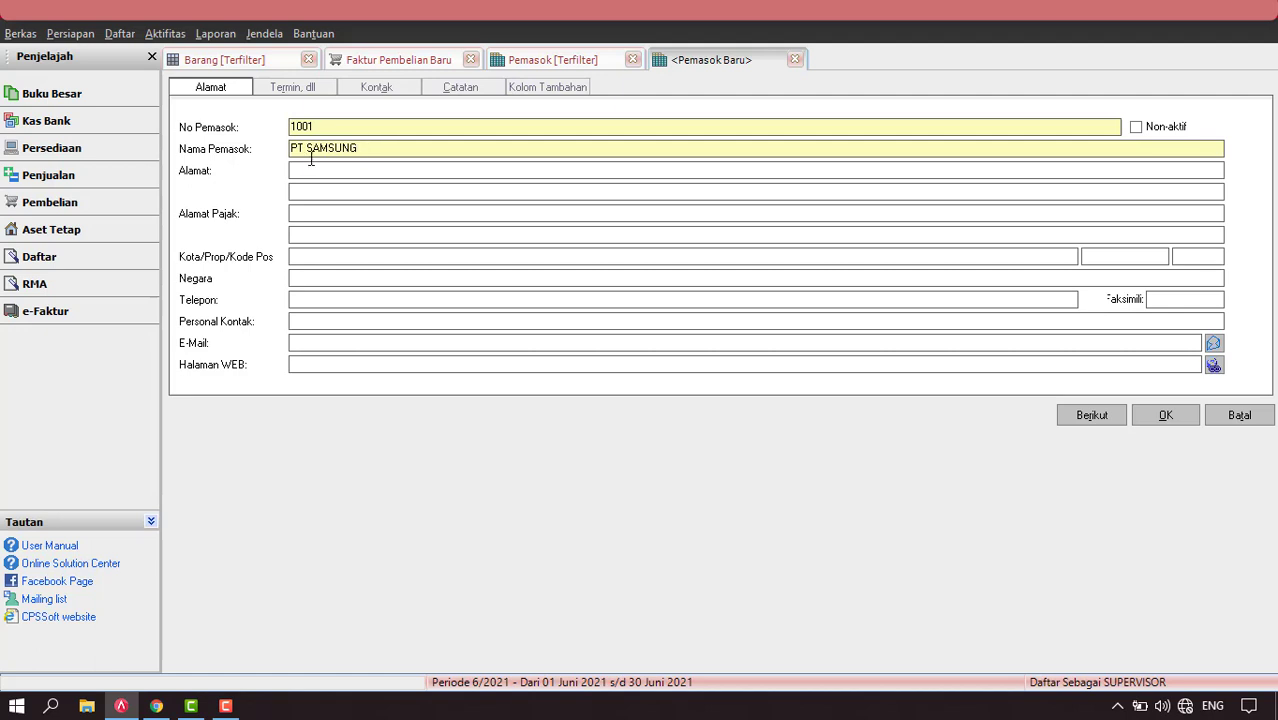
left_click(307, 88)
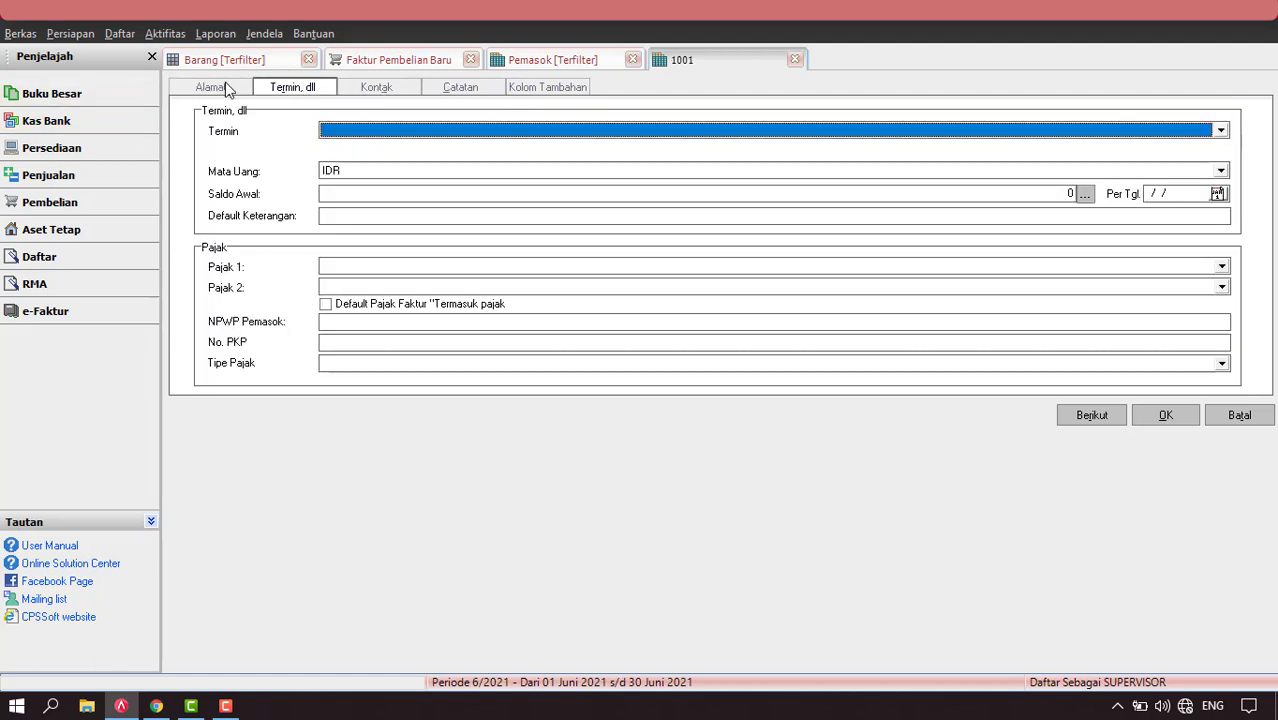
left_click(227, 90)
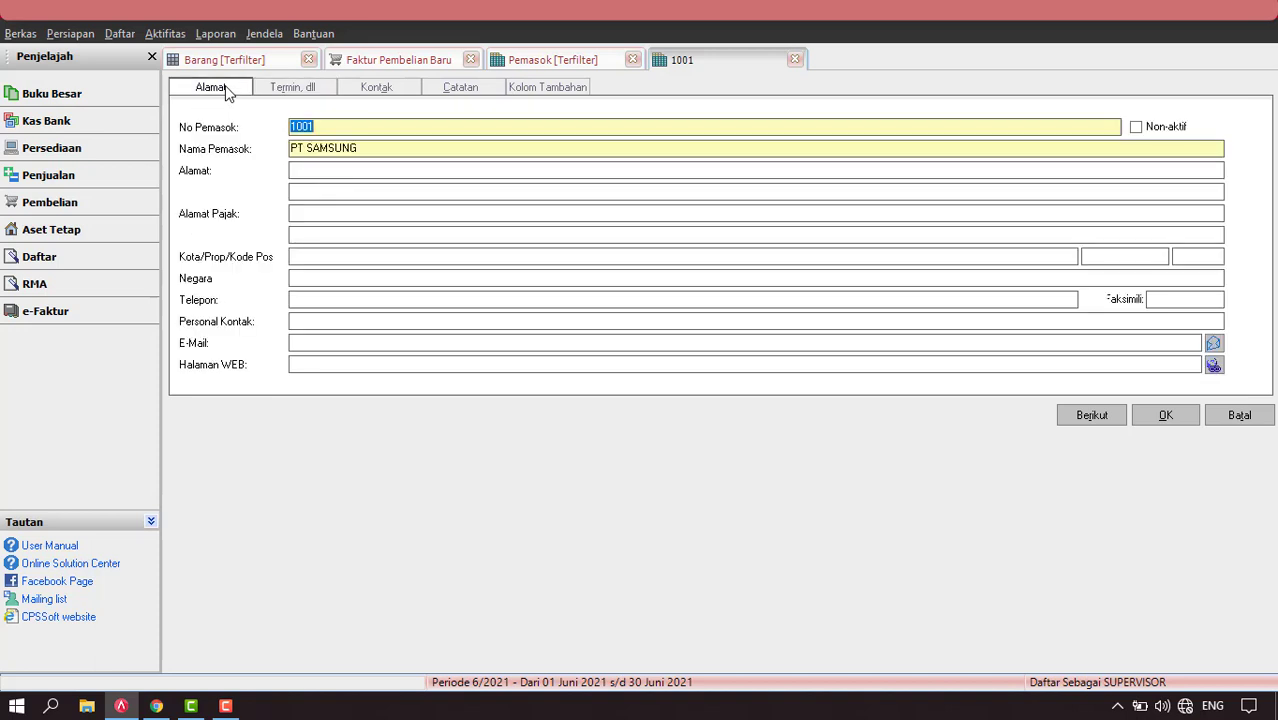
left_click(1168, 415)
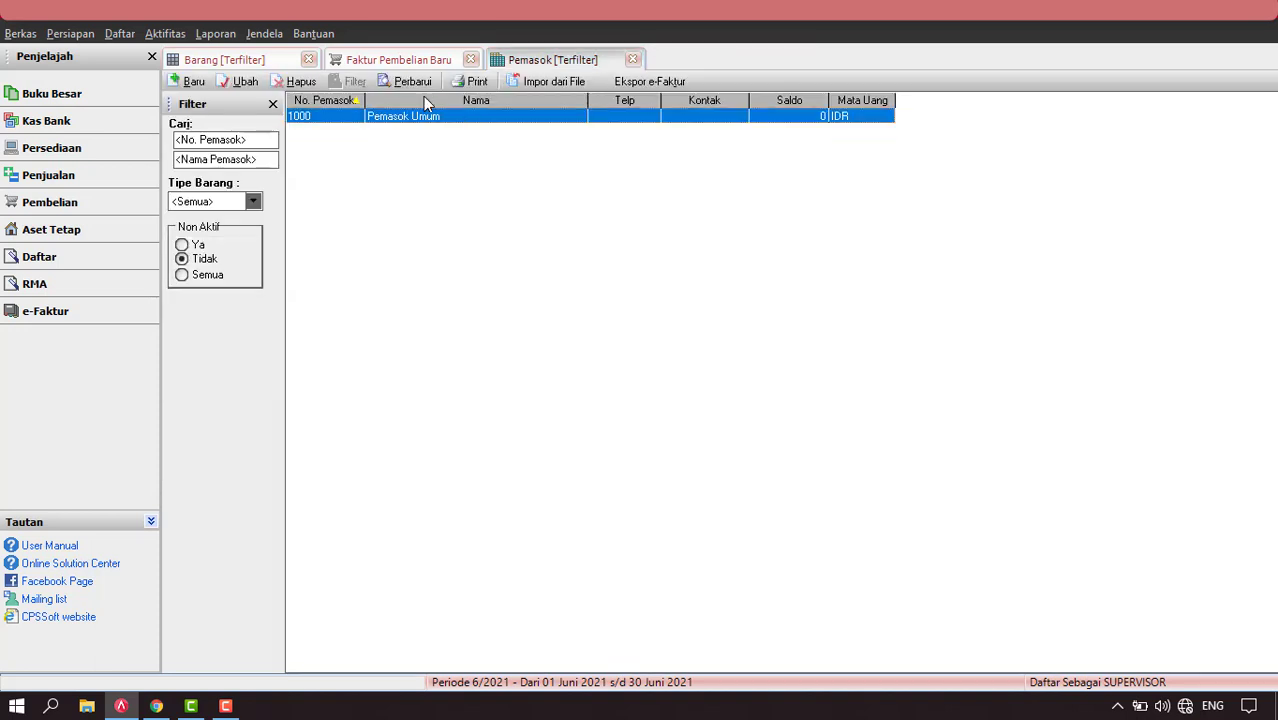
left_click(420, 85)
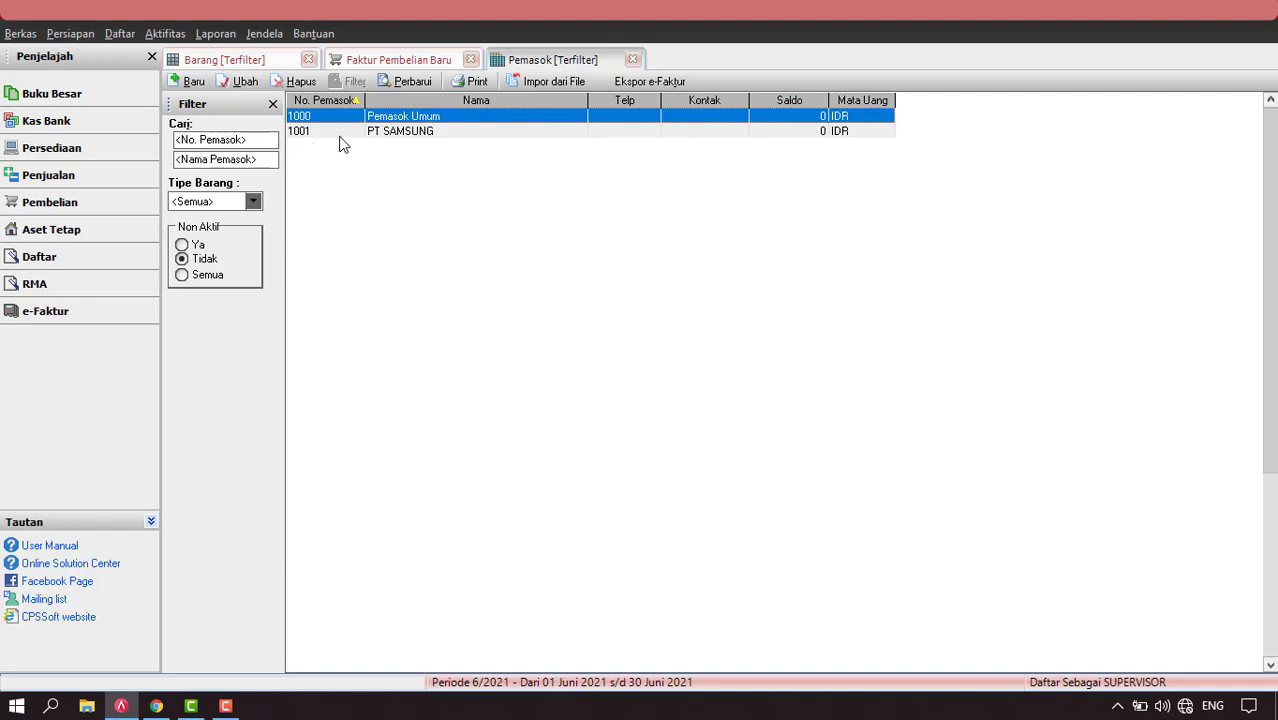
left_click(420, 61)
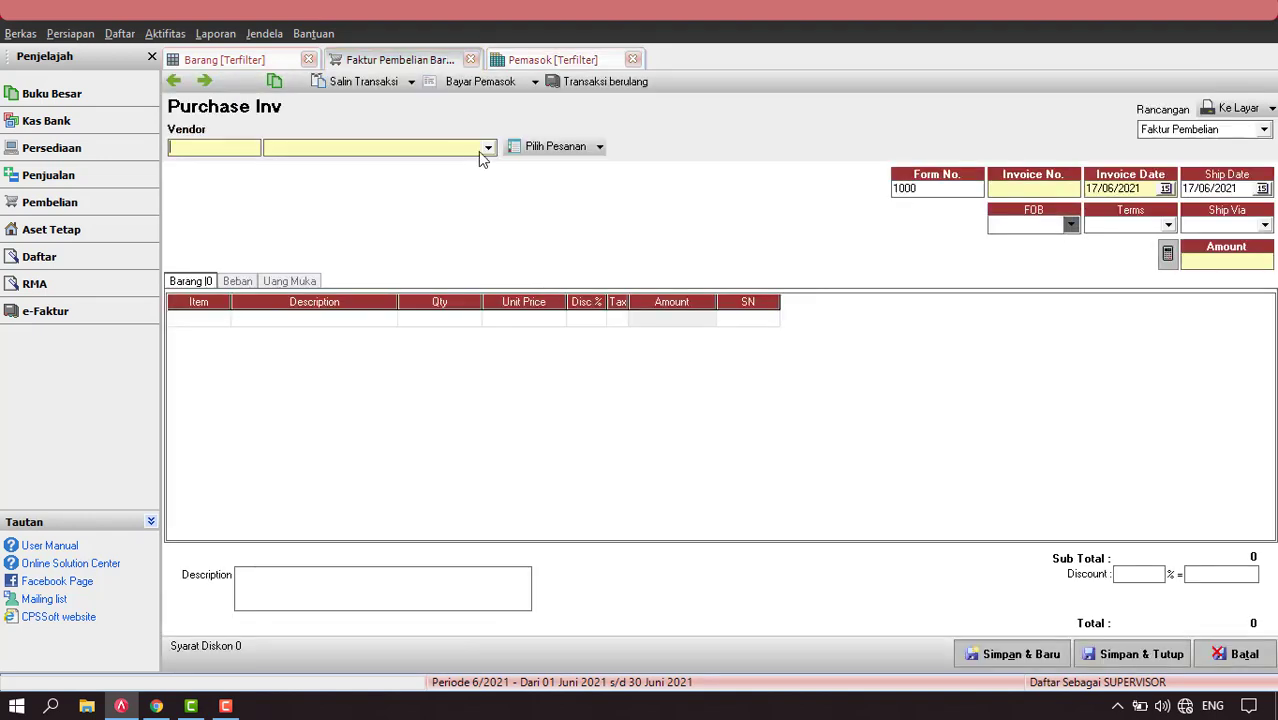
Set vendor PT SAMSUNG, invoice number 01, and invoice and ship dates 02/01/2021.
left_click(488, 147)
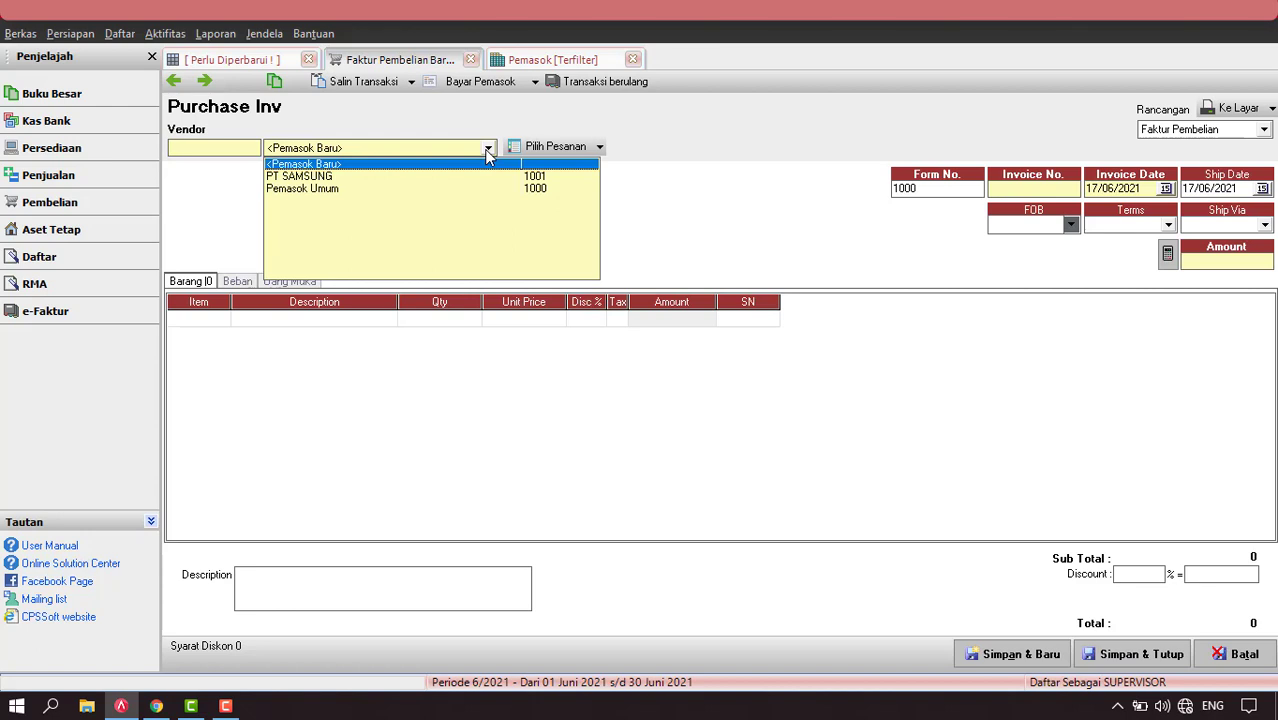
left_click(323, 178)
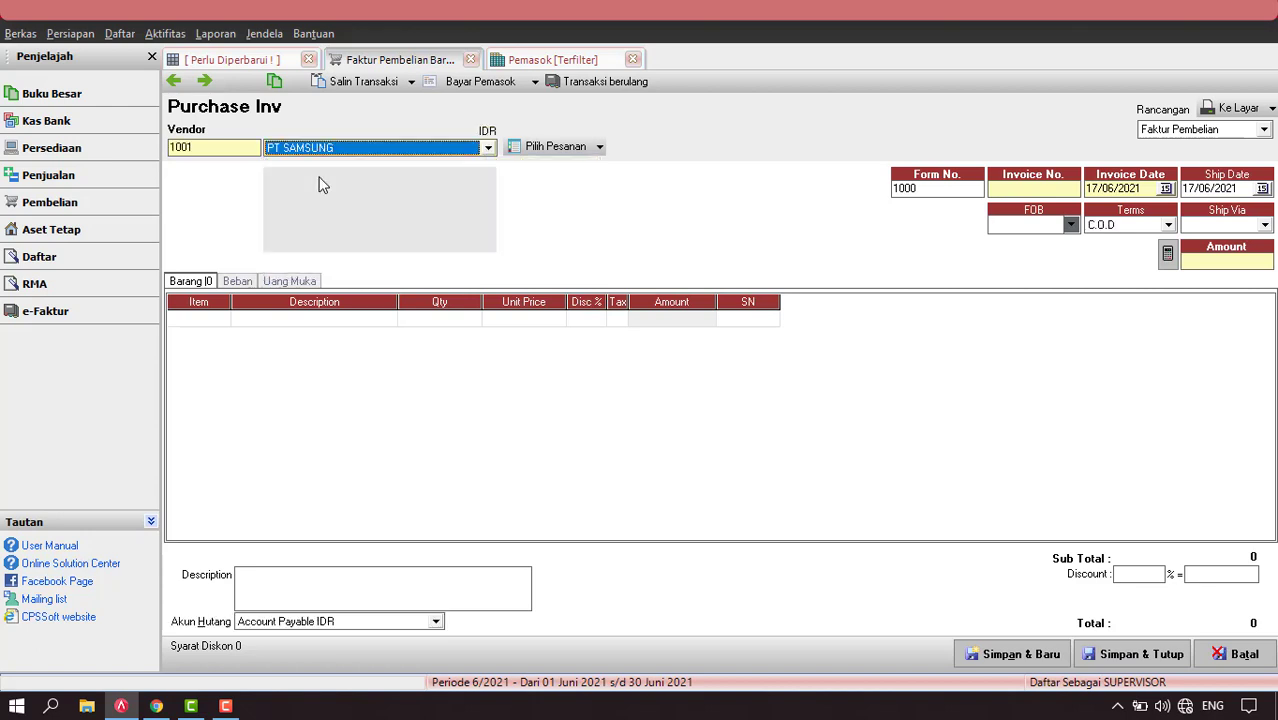
left_click(1038, 190)
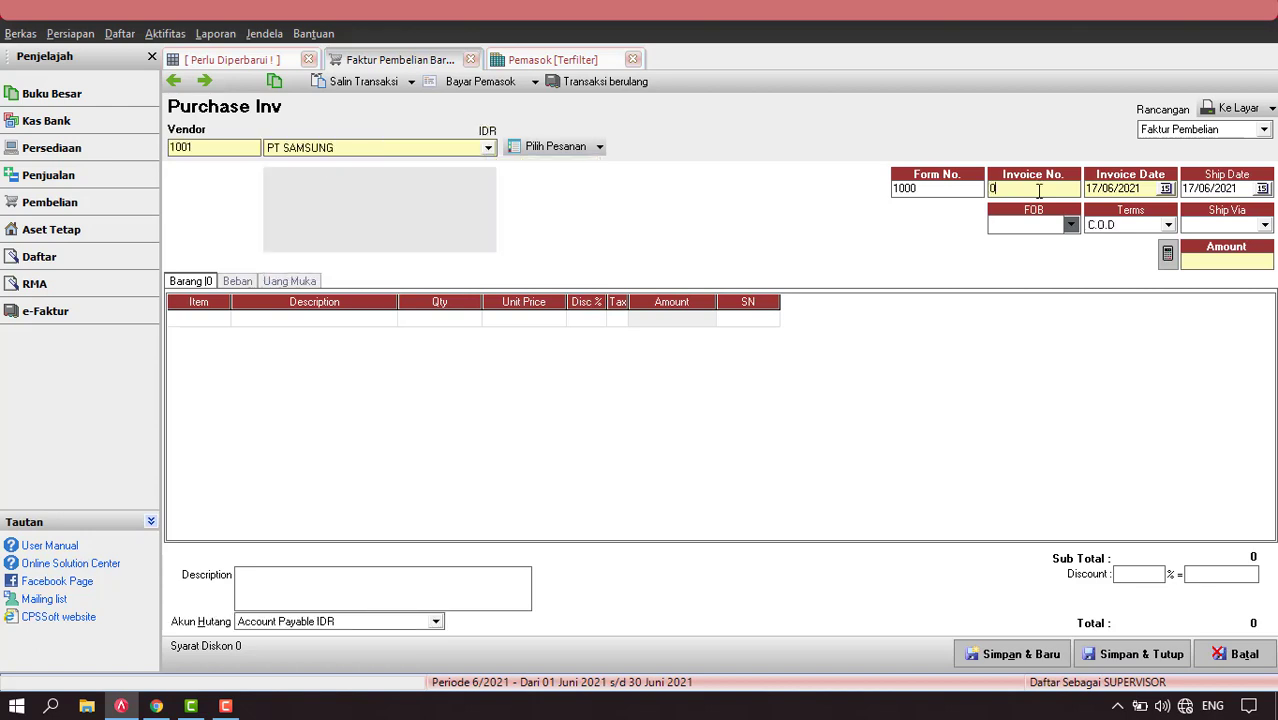
type("01")
left_click(1163, 189)
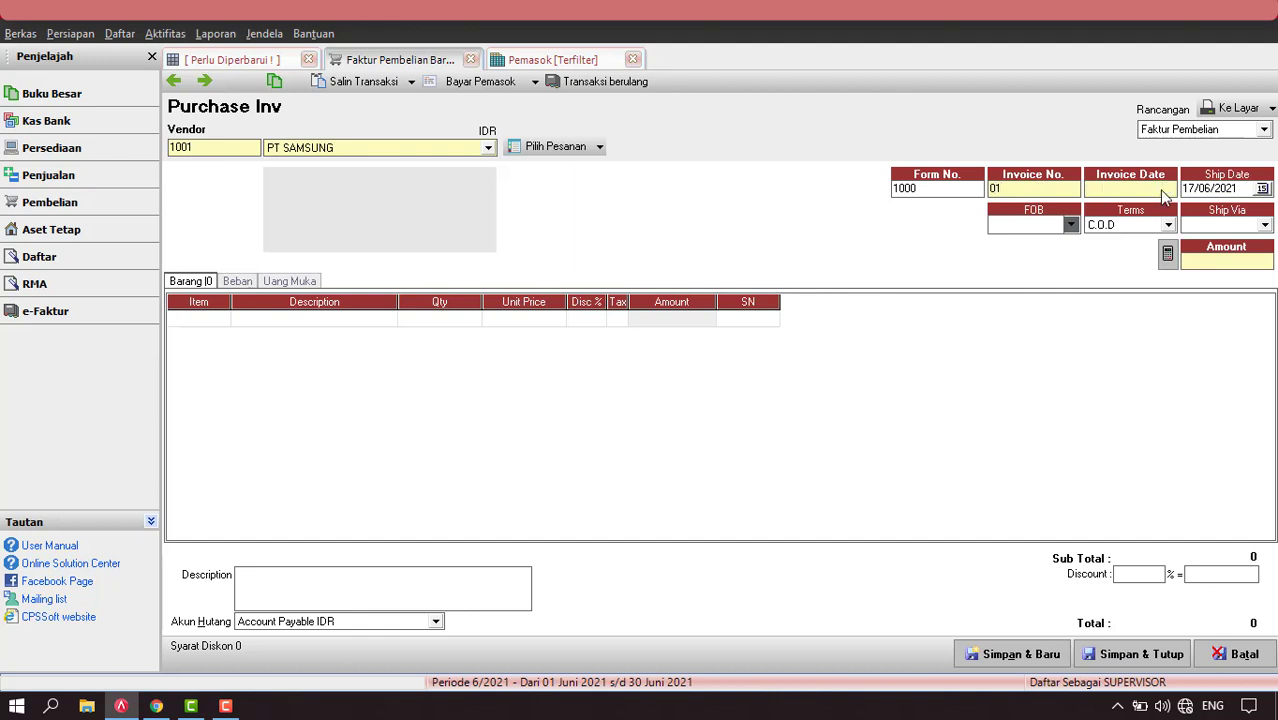
left_click(1025, 209)
left_click(1025, 209)
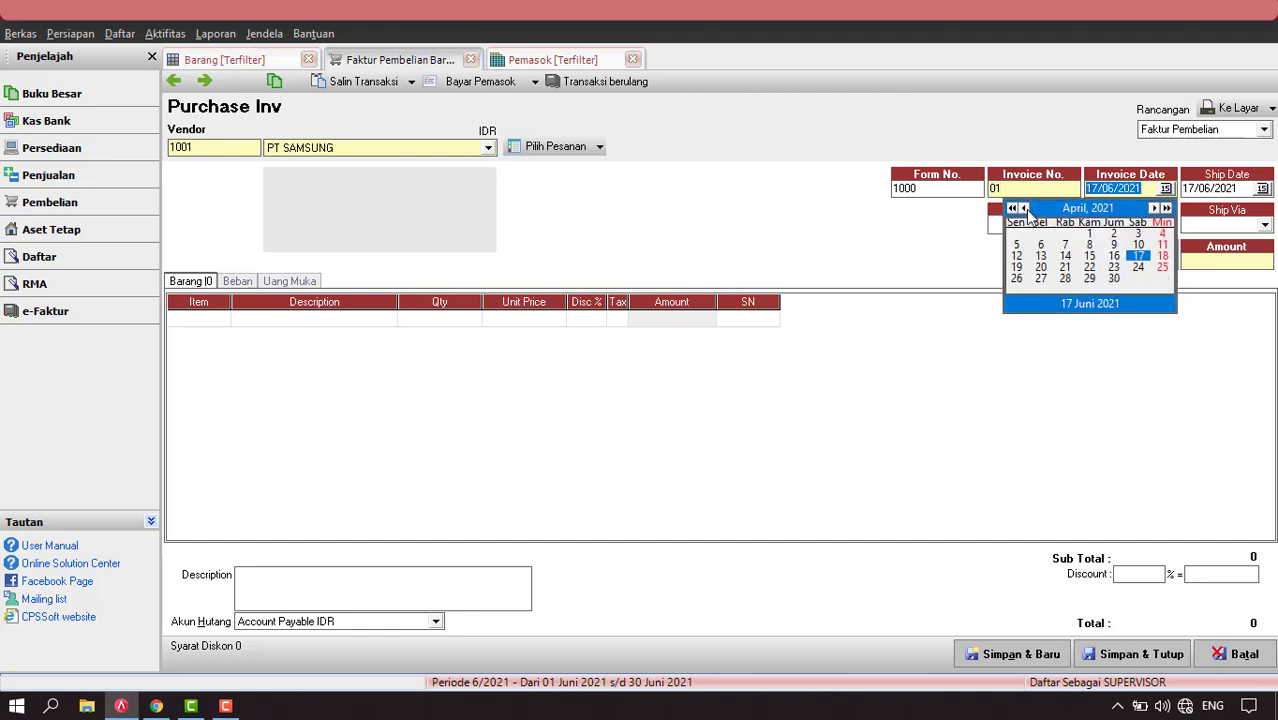
left_click(1025, 209)
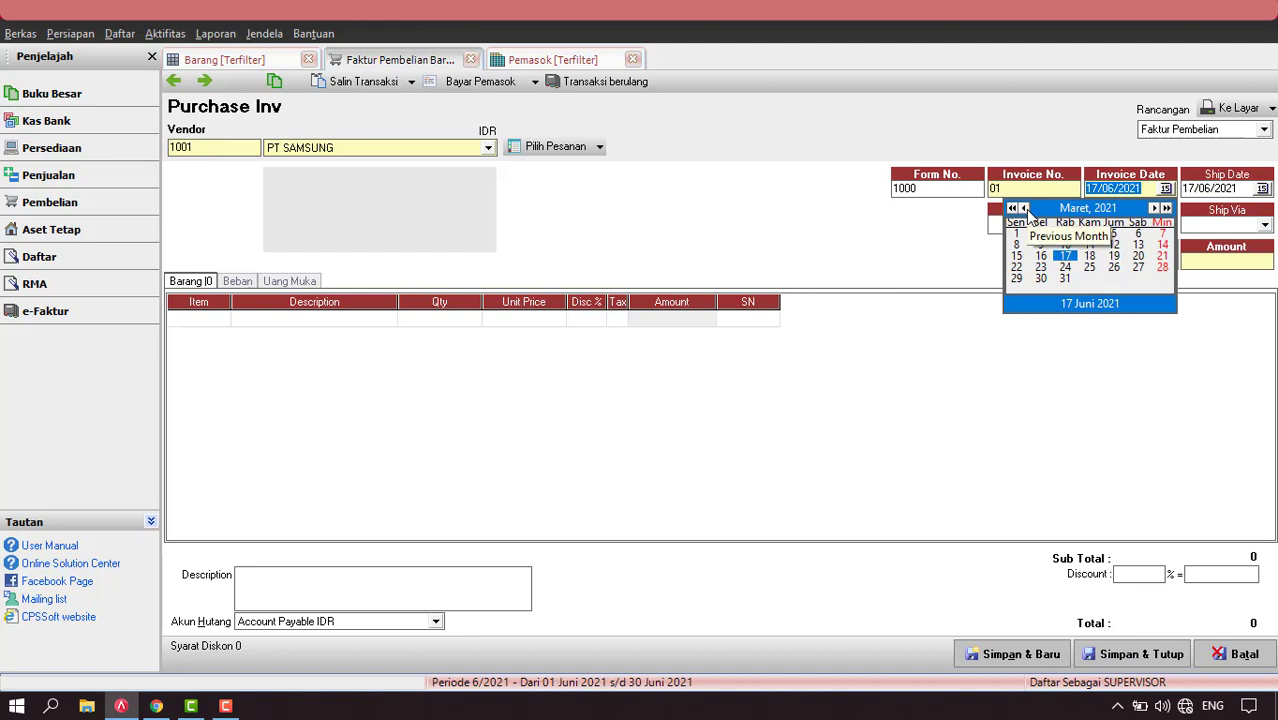
left_click(1025, 209)
left_click(1025, 209)
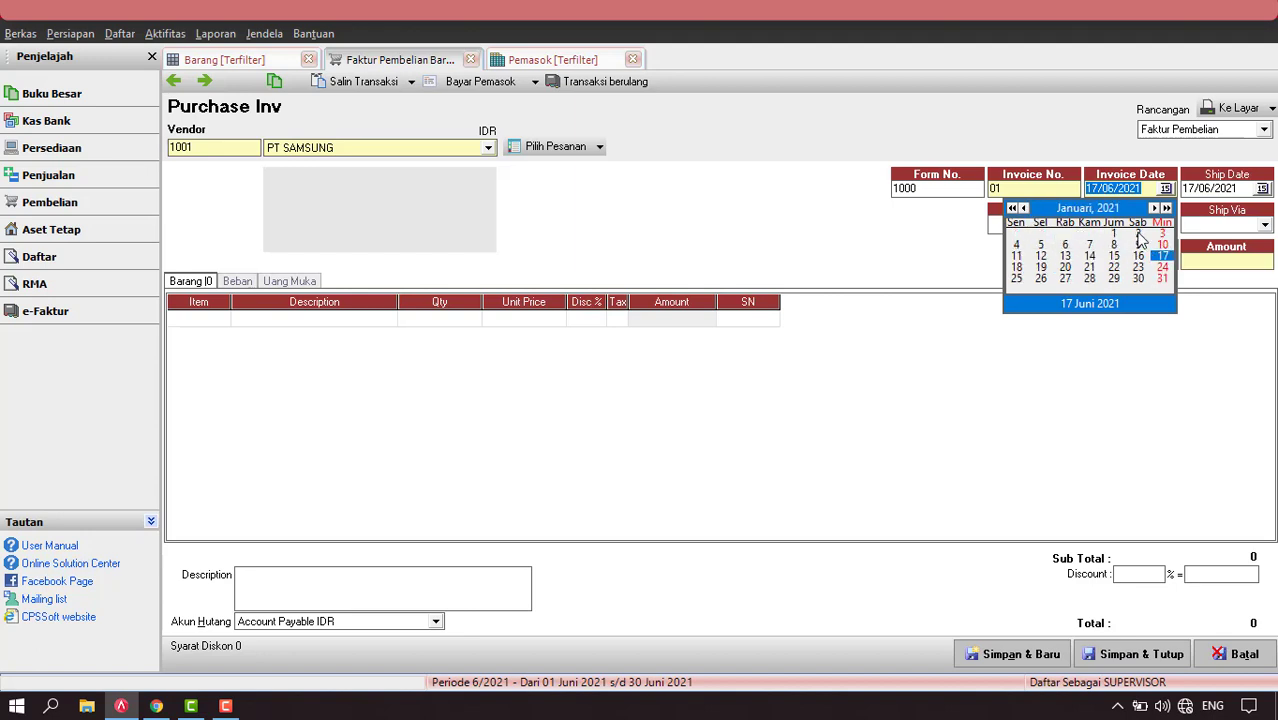
left_click(1138, 234)
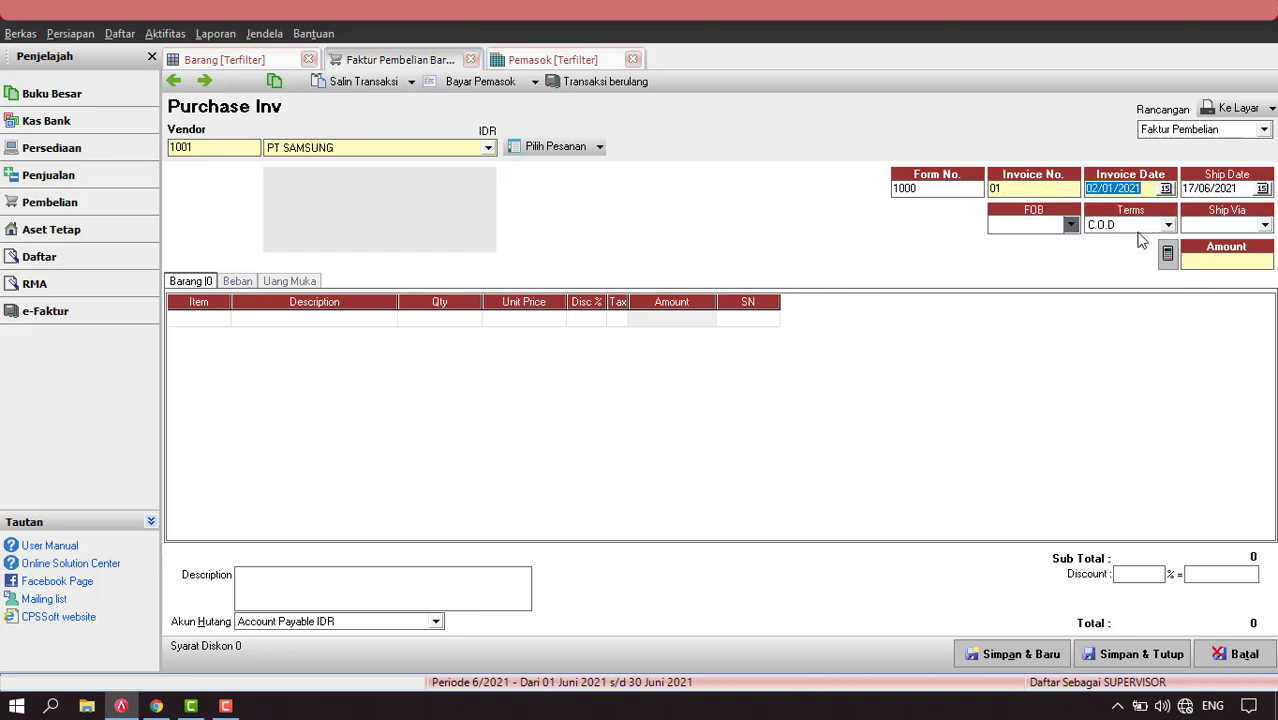
left_click(1236, 190)
left_click_drag(1236, 188, 1075, 190)
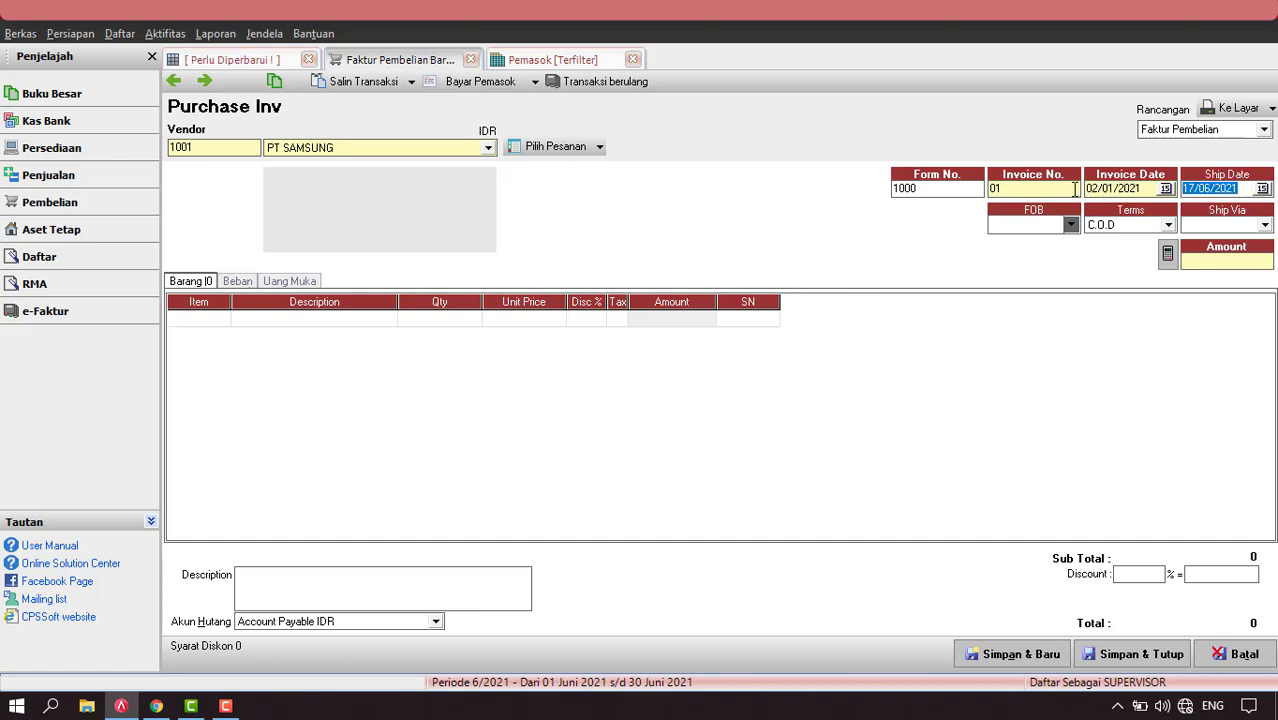
type("02")
Add 10 TV SAMSUNG 20 INCH at Rp 2.000.000 each and save the invoice.
left_click(221, 318)
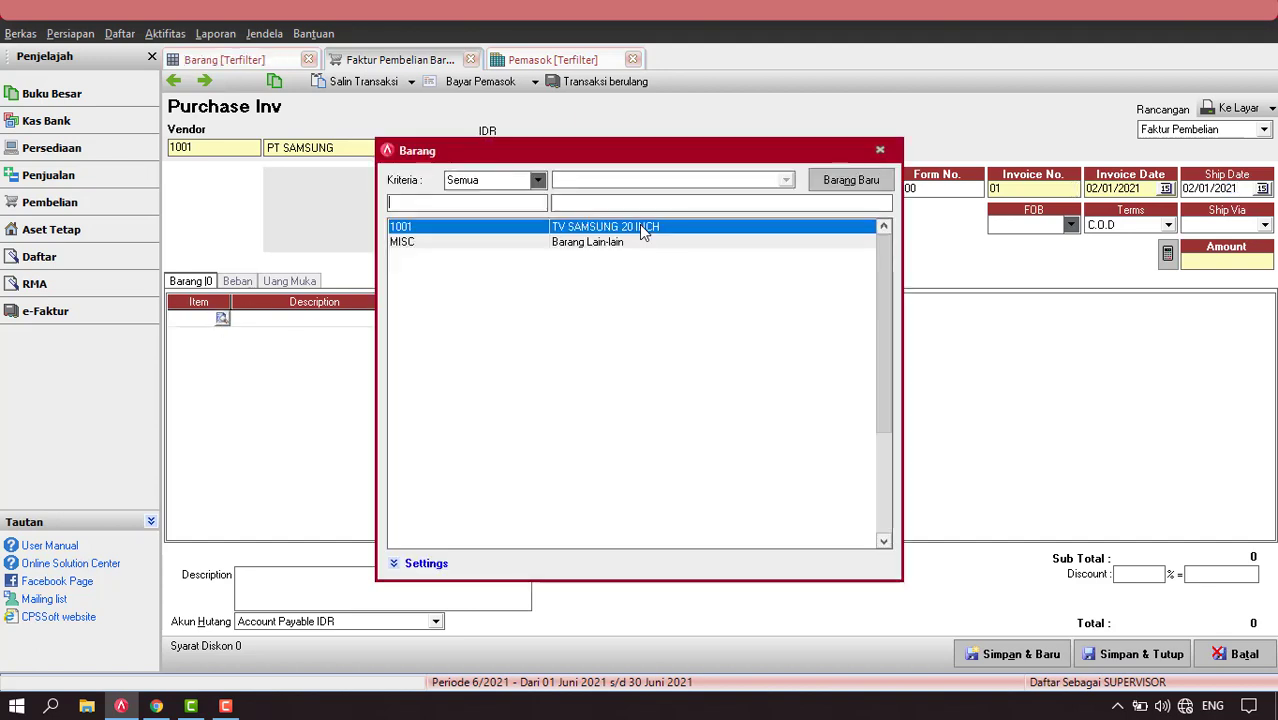
double_click(639, 224)
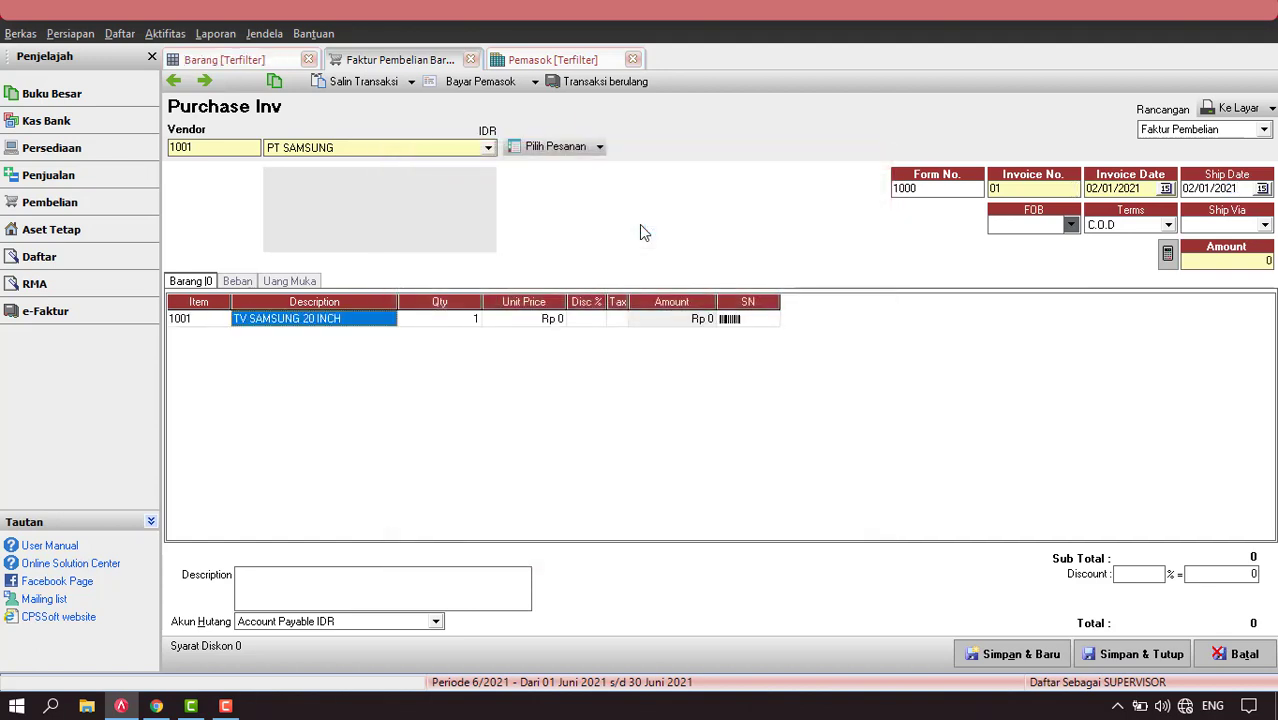
left_click(464, 320)
left_click(464, 320)
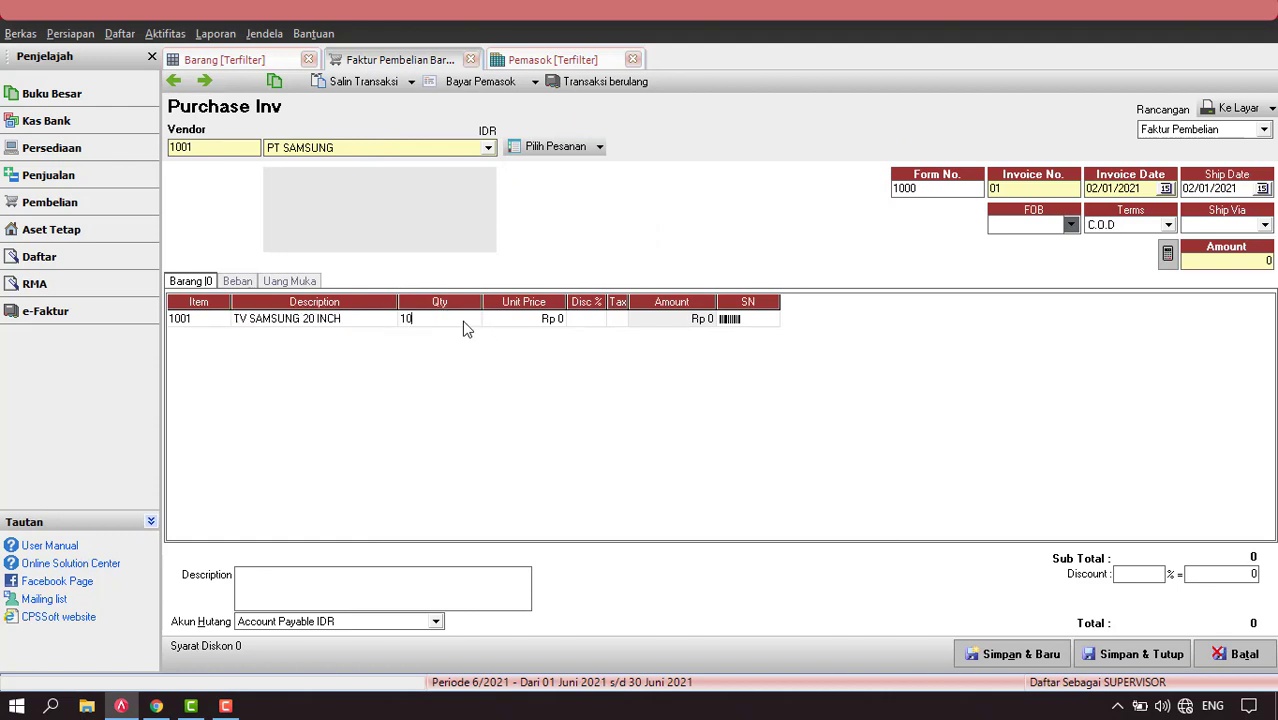
type("0")
left_click(527, 320)
type("2.")
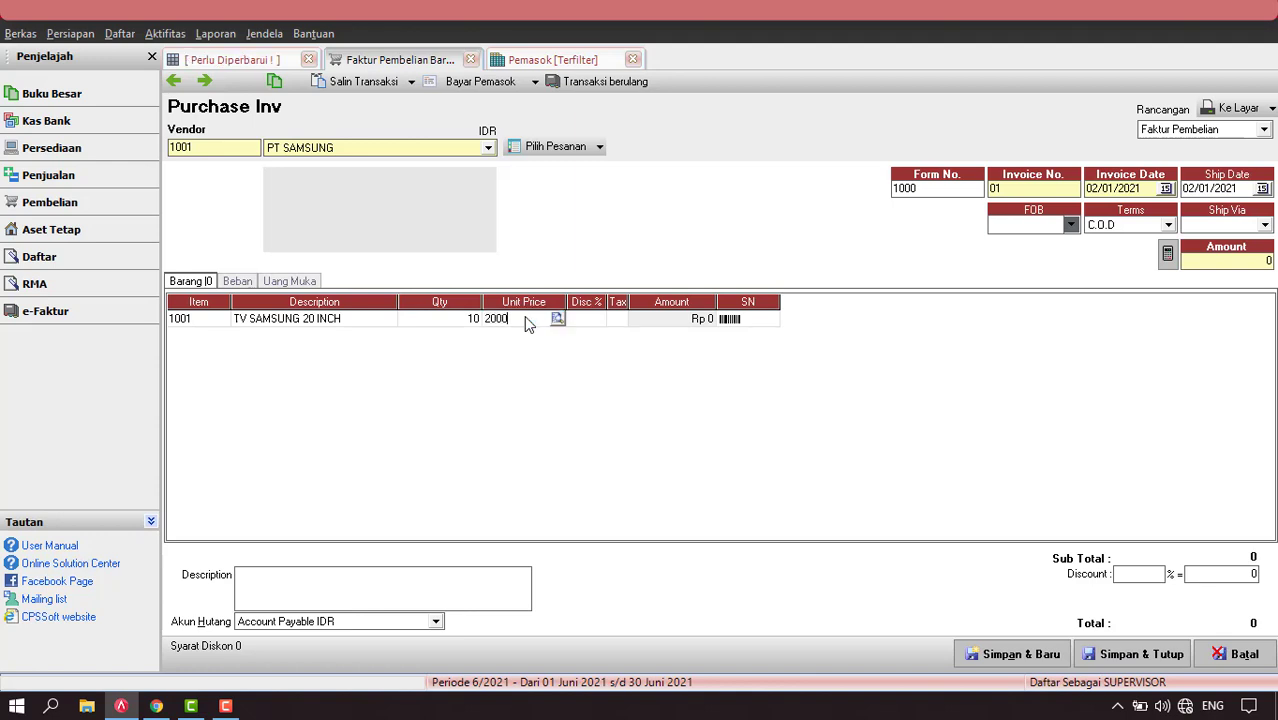
type("000.000")
key("Return")
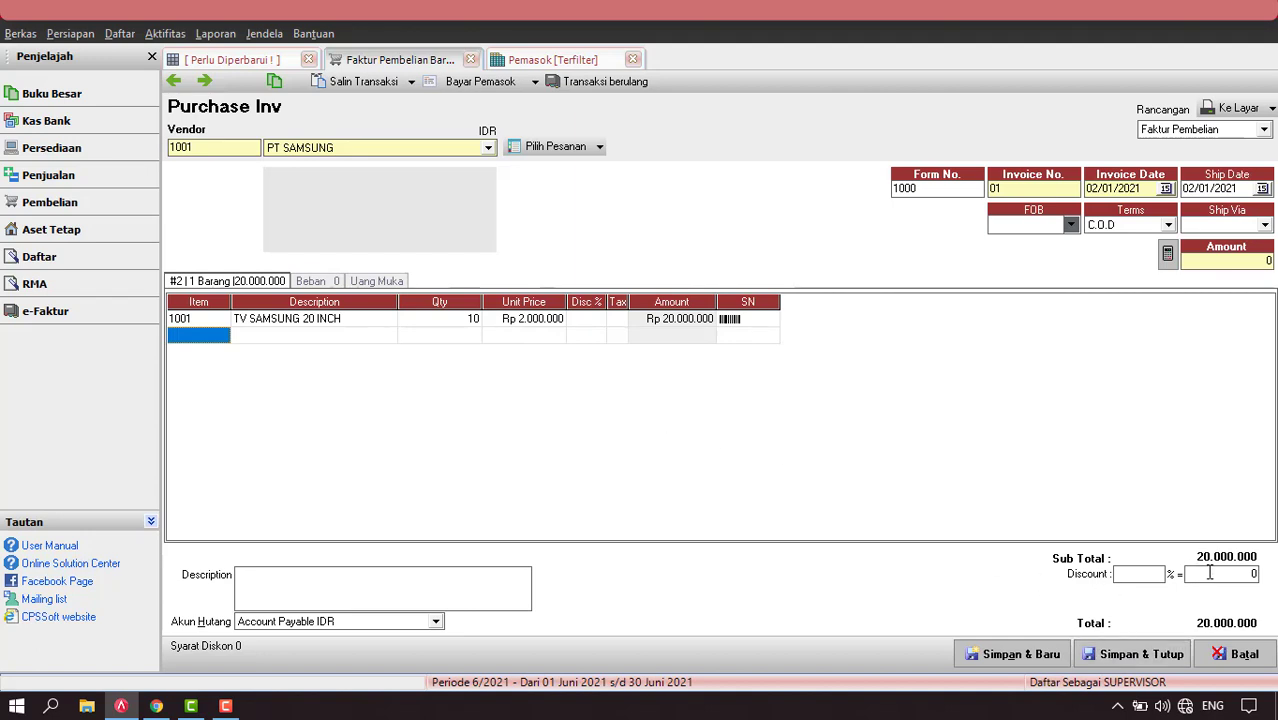
left_click(440, 320)
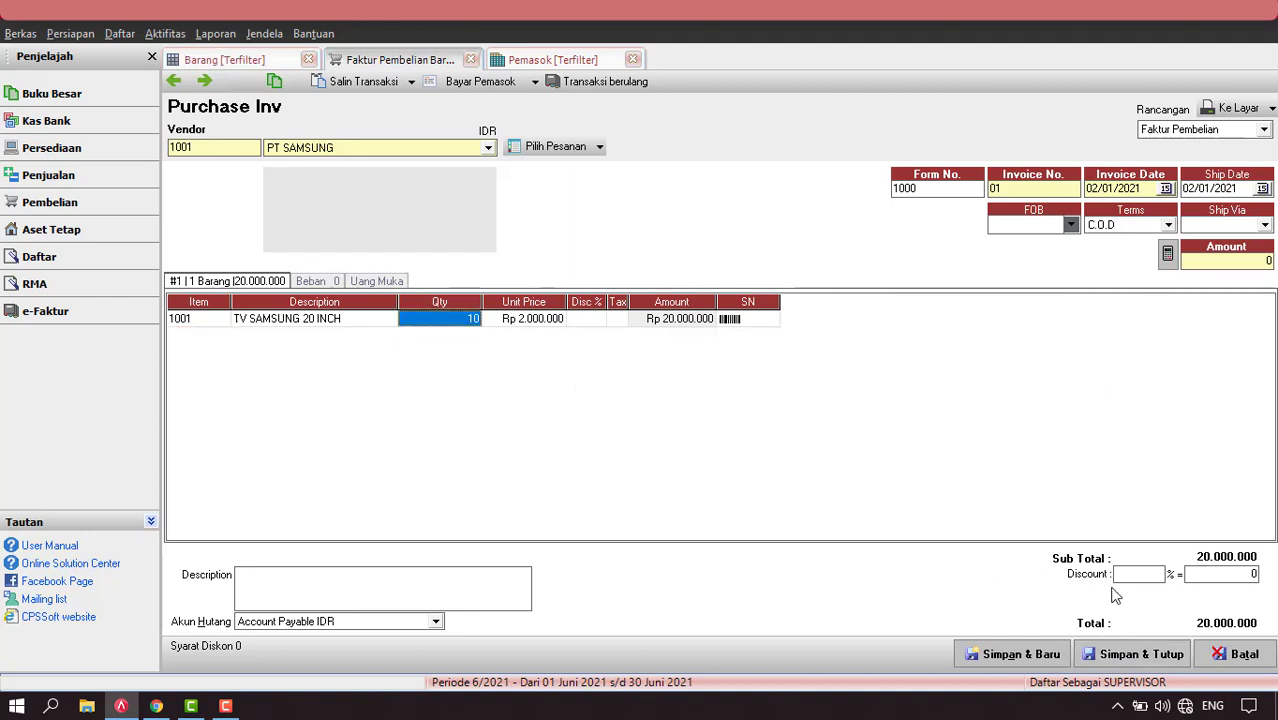
left_click(1142, 658)
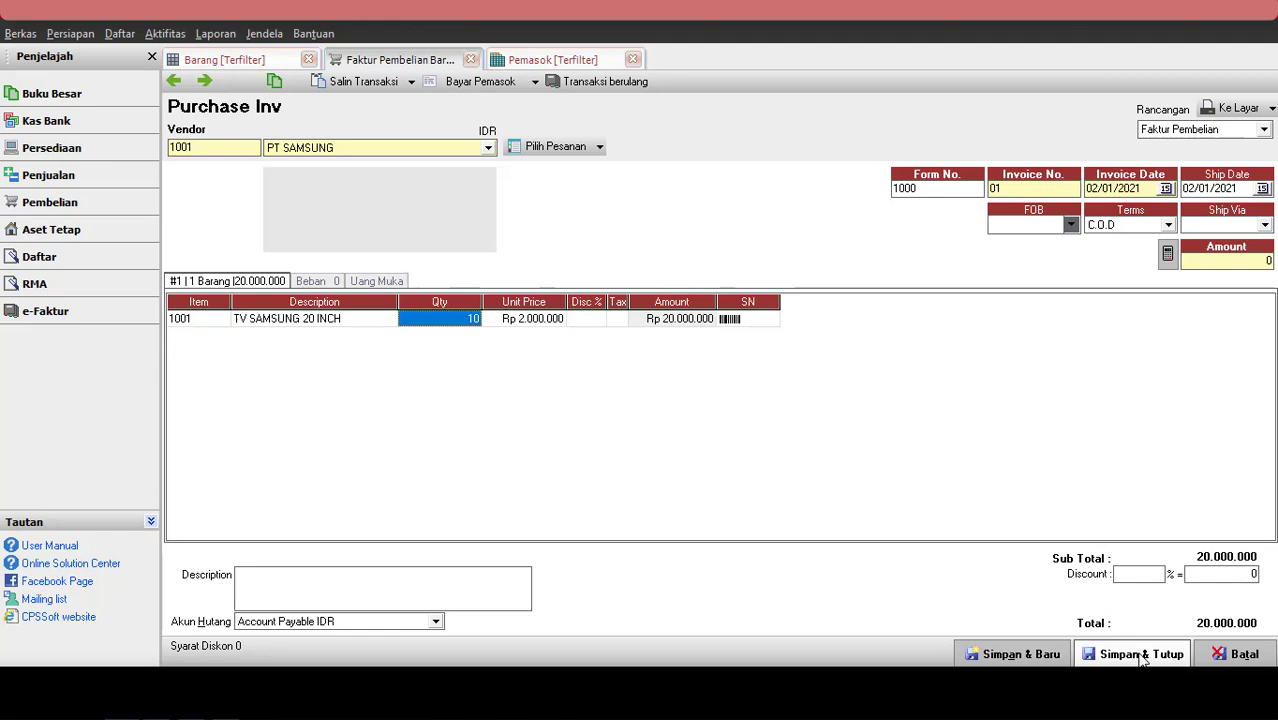
left_click(1142, 655)
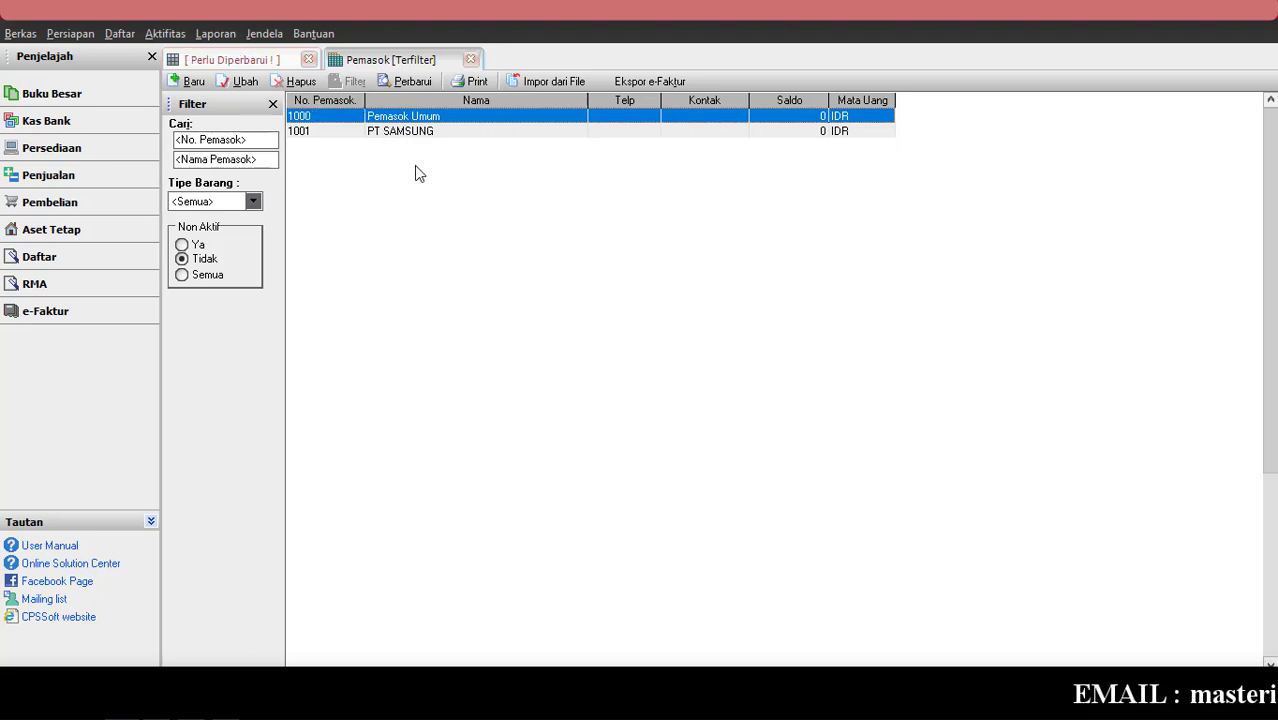
Refresh the Barang list to show TV SAMSUNG quantity 10, then close the supplier list.
left_click(240, 60)
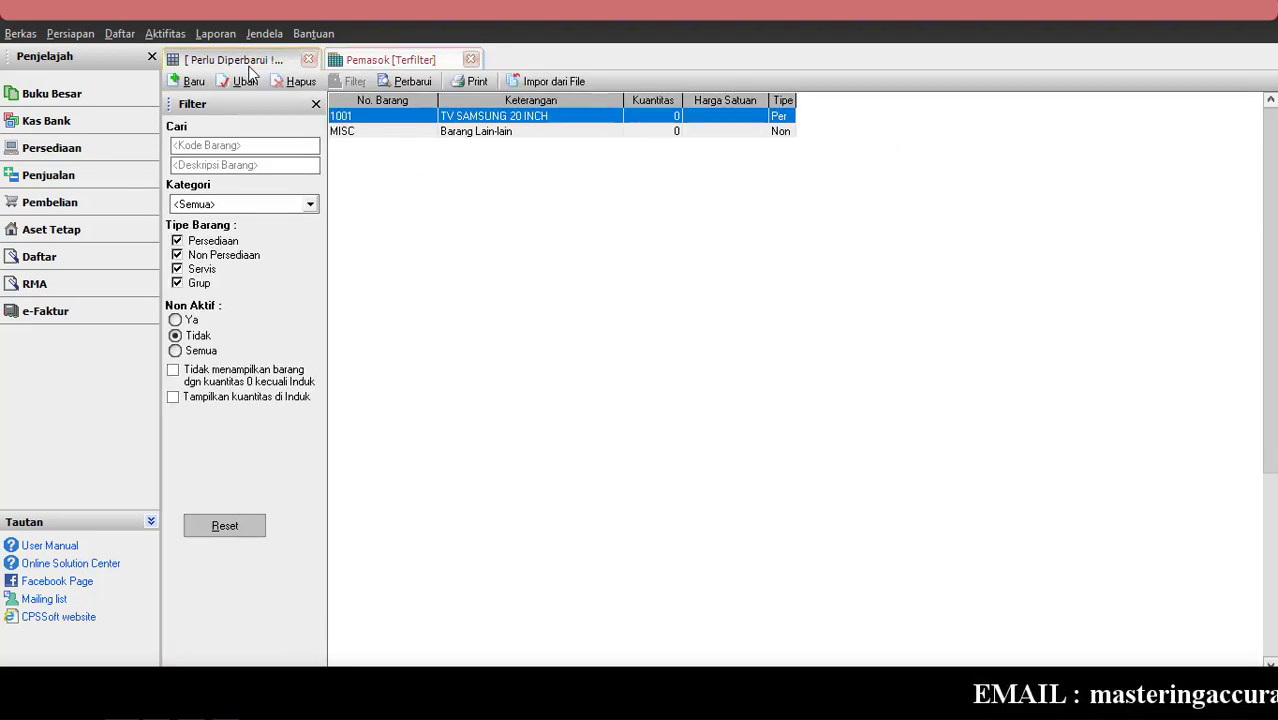
left_click(404, 84)
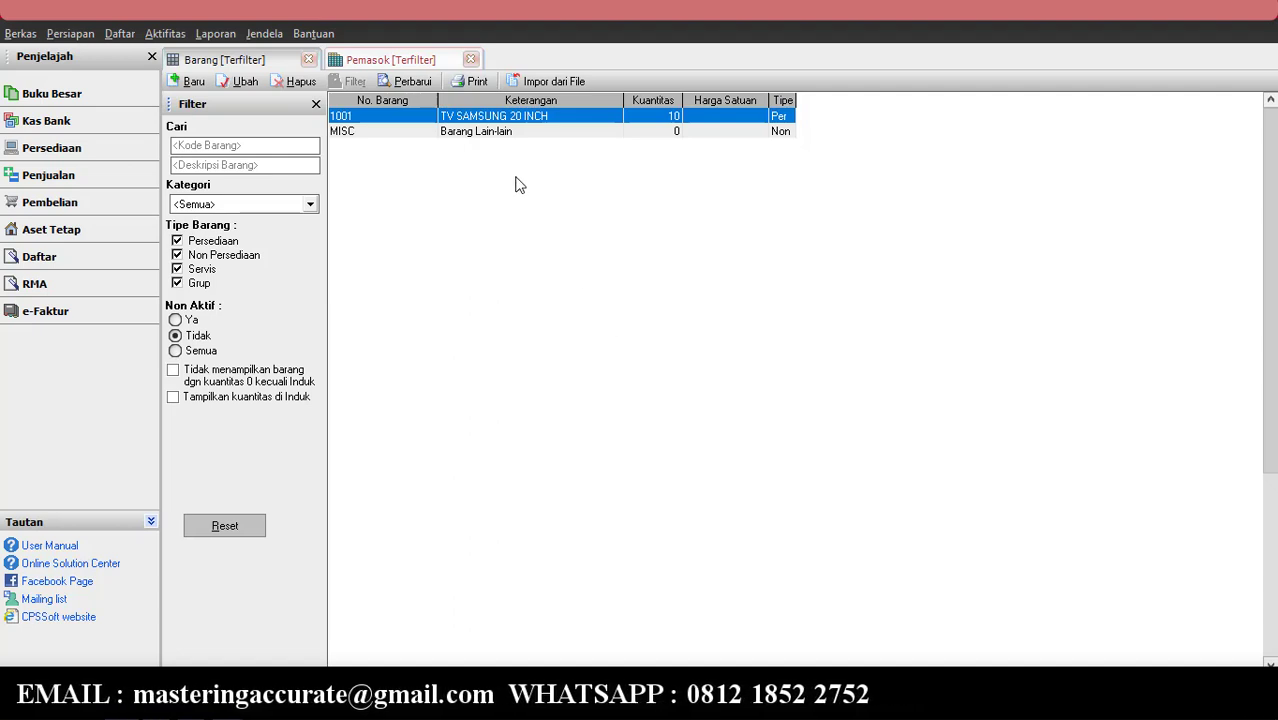
left_click(405, 82)
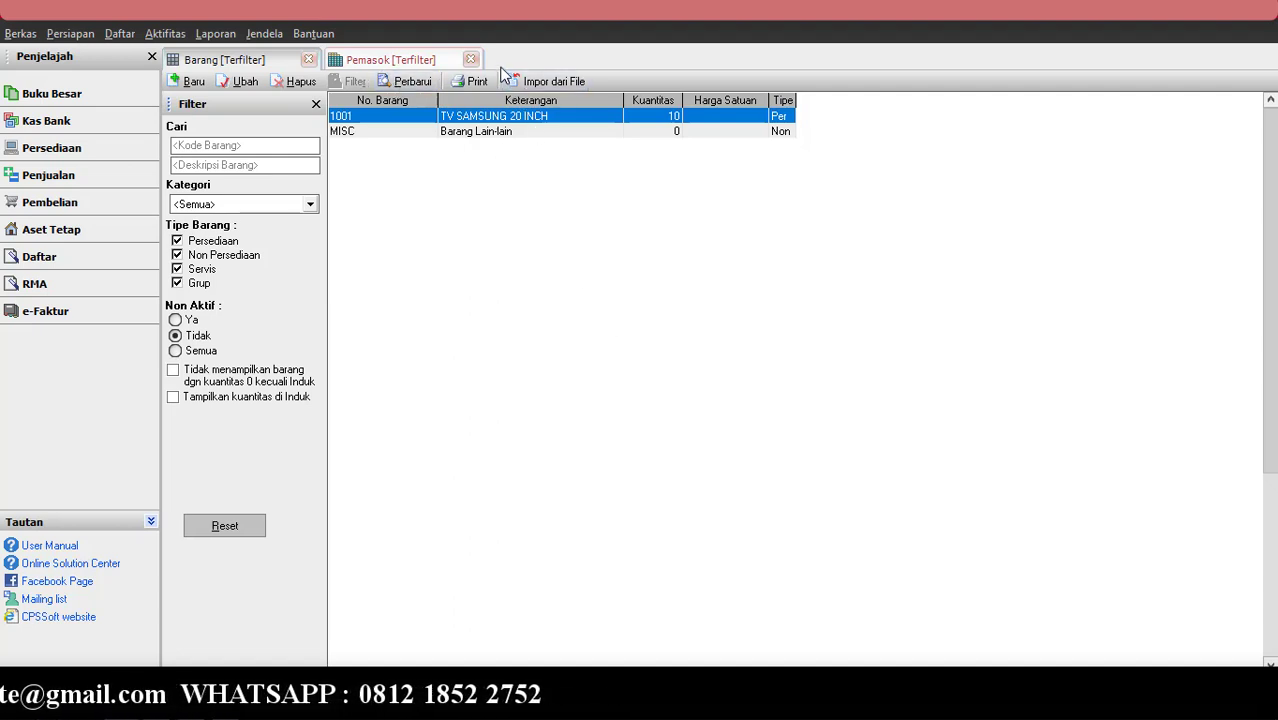
left_click(471, 60)
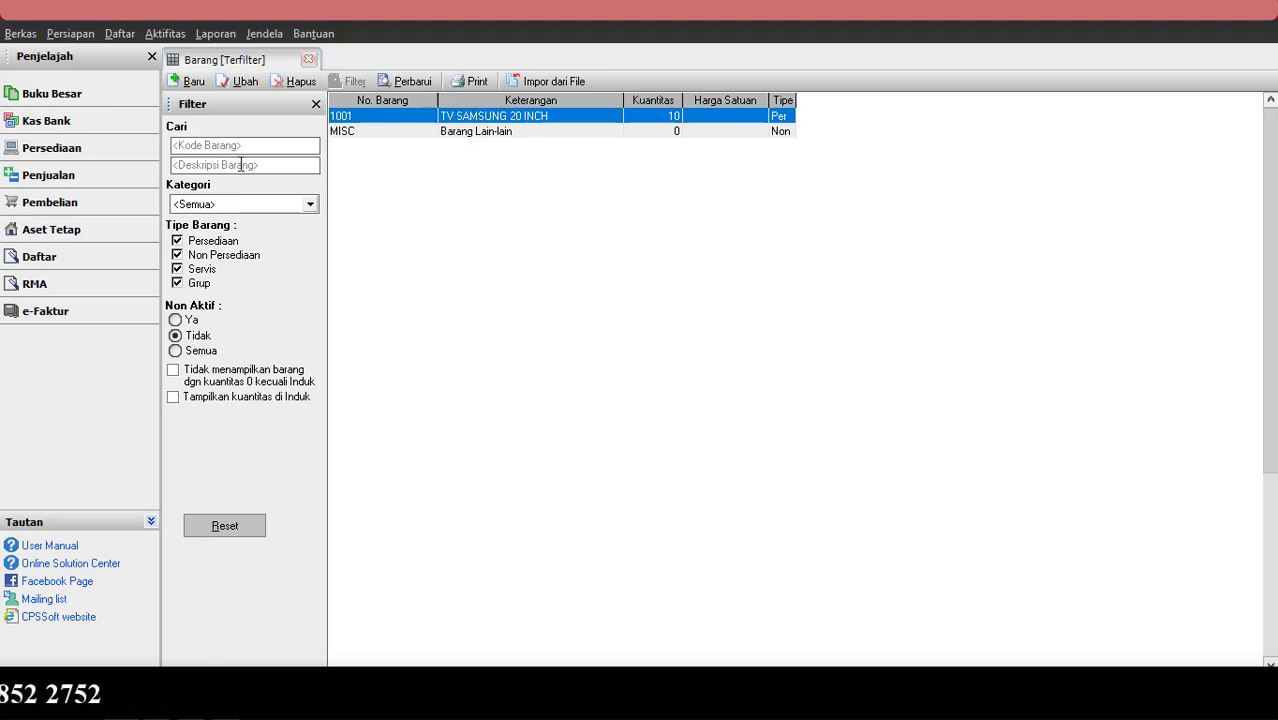
Start a new sales invoice and bring up the customer list.
left_click(157, 35)
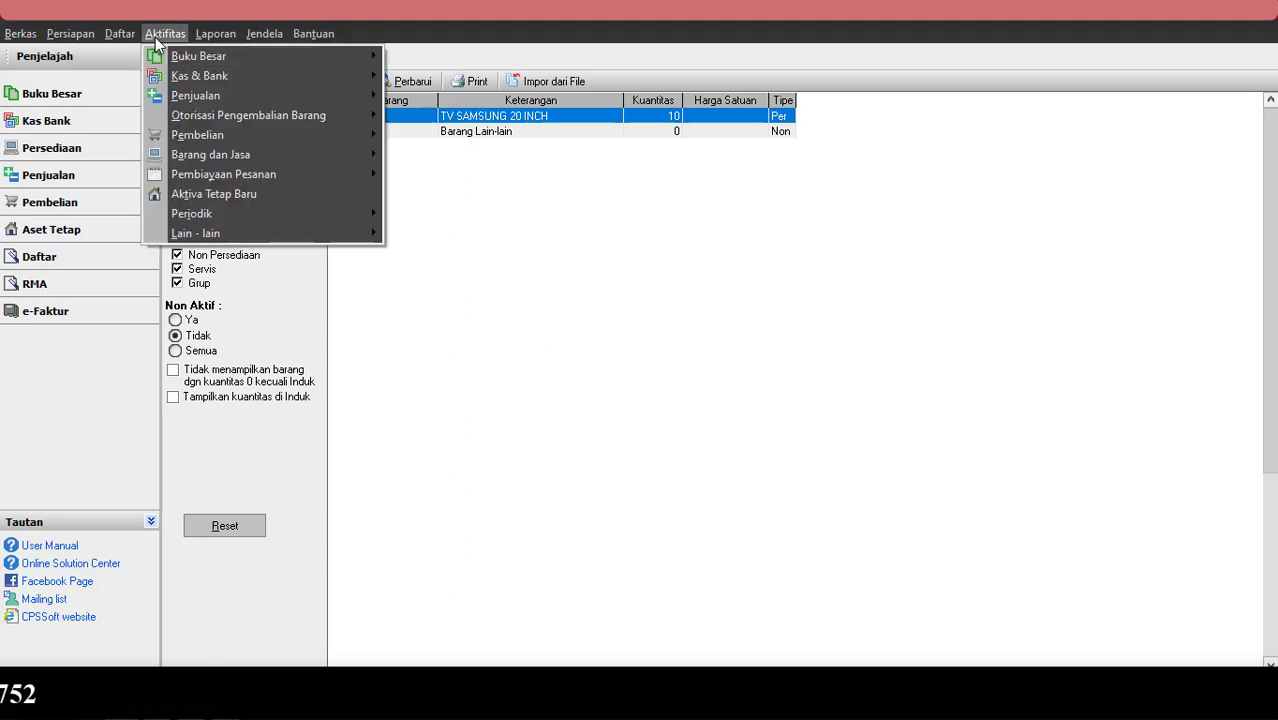
mouse_move(211, 98)
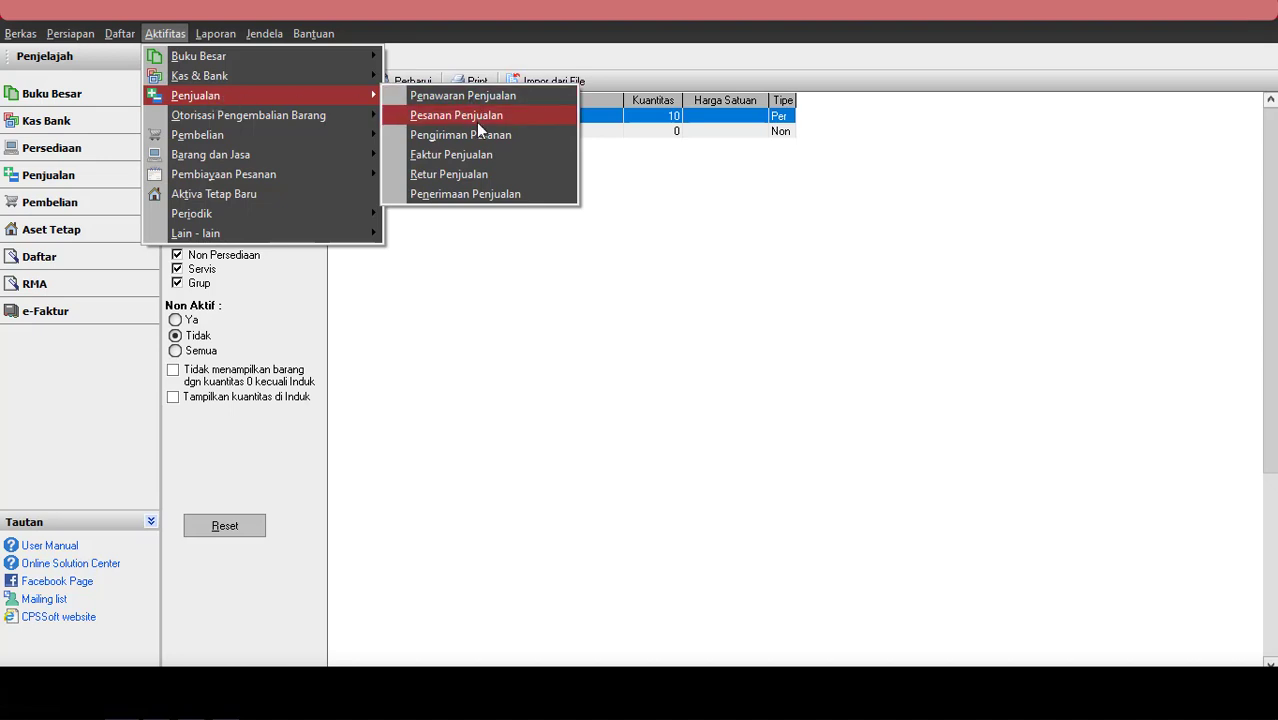
left_click(471, 158)
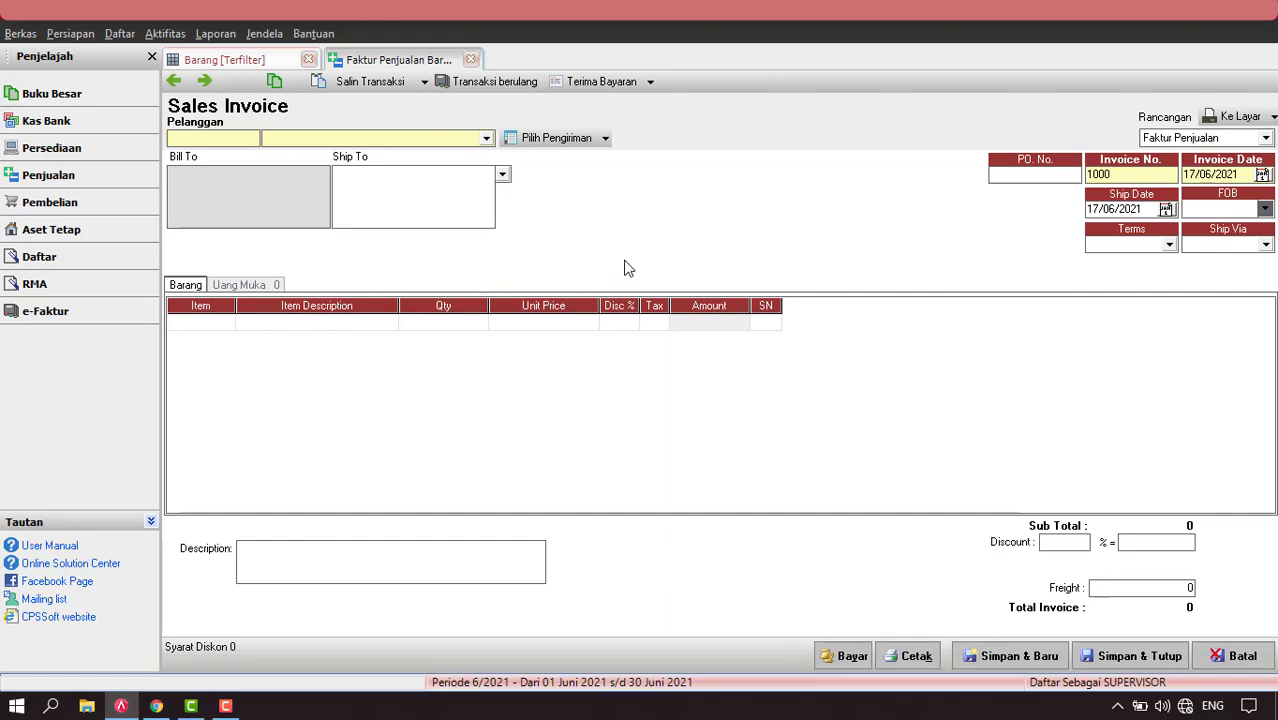
left_click(120, 35)
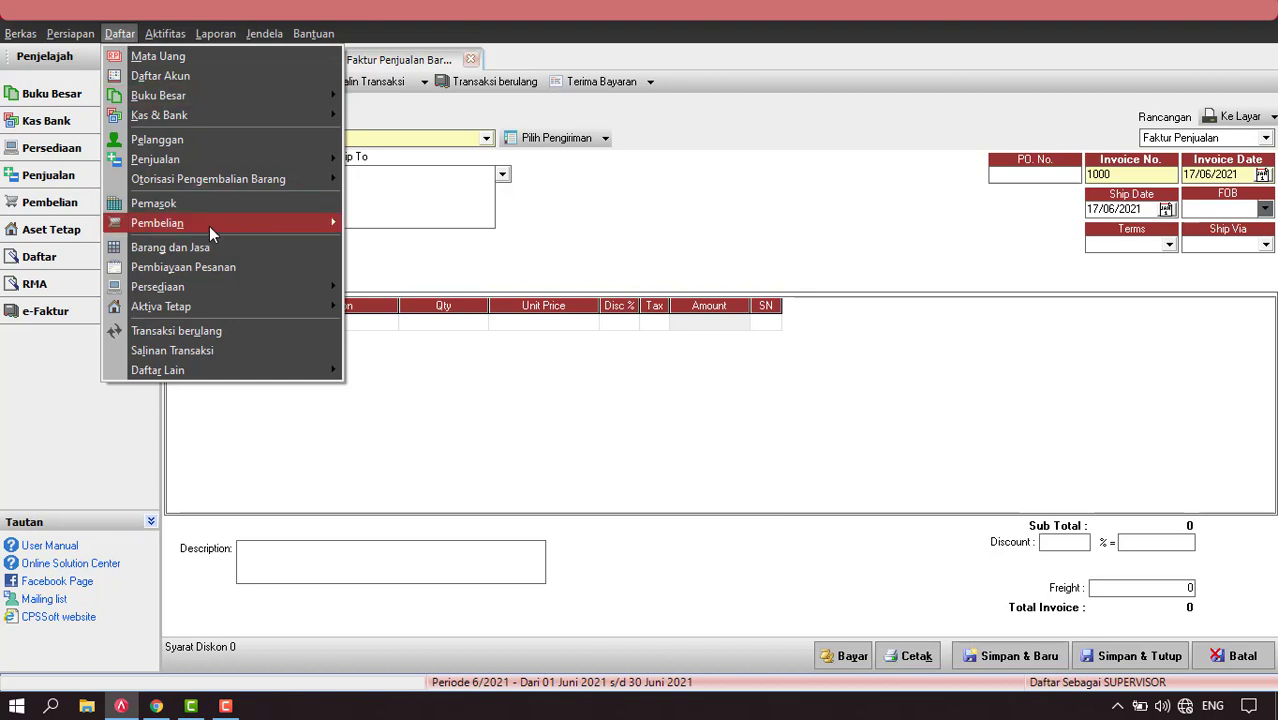
left_click(193, 137)
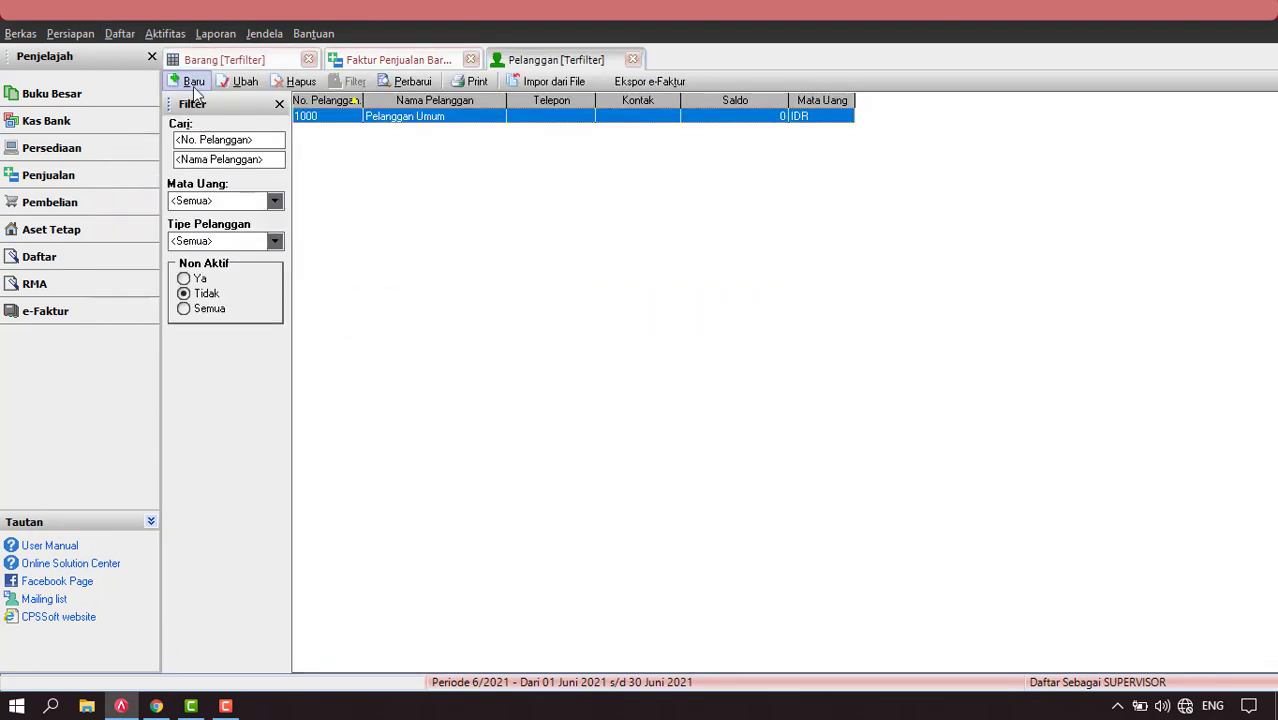
Add customer TOKO ELEKTRONIK ABC and save it.
left_click(193, 82)
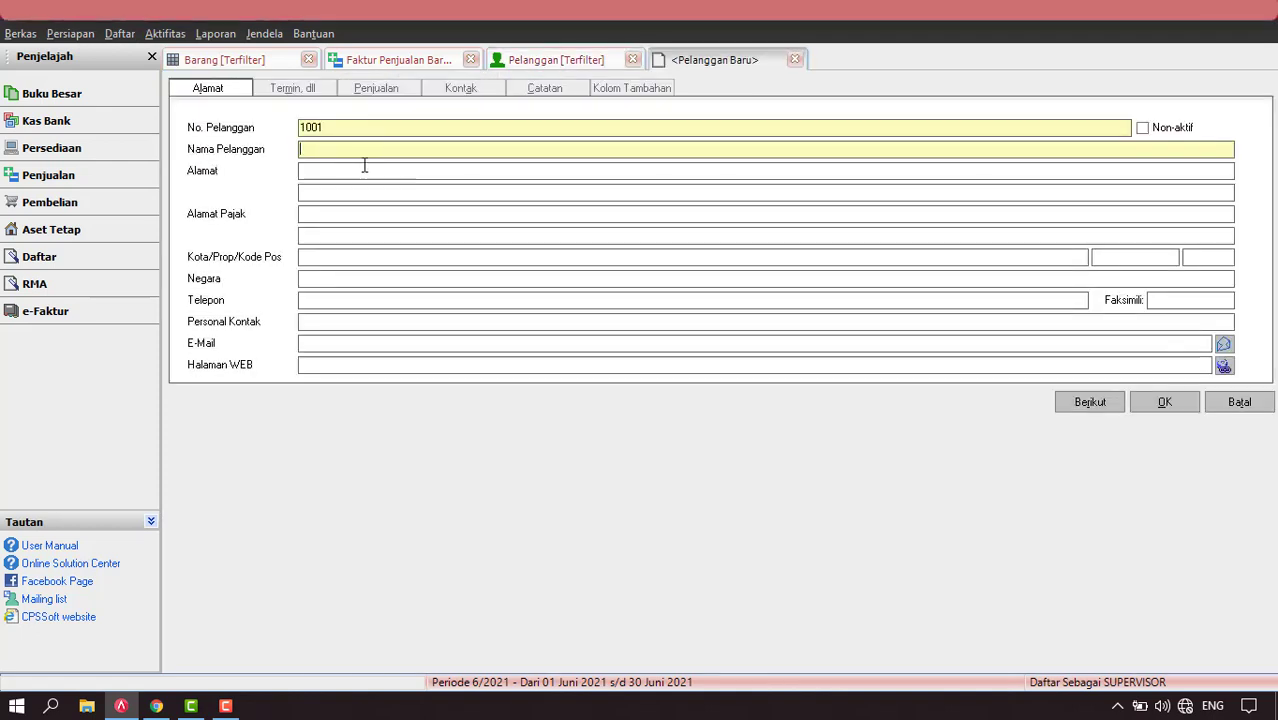
type("E")
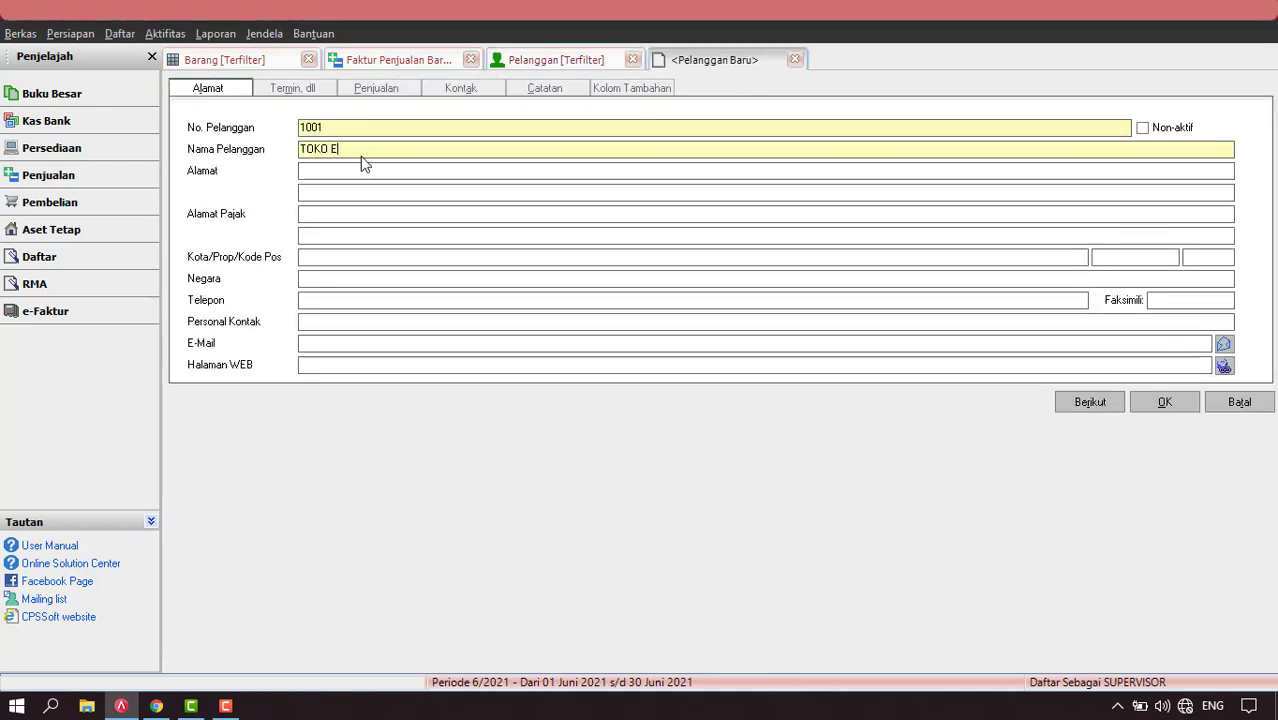
type("LEKTRONIK ABC")
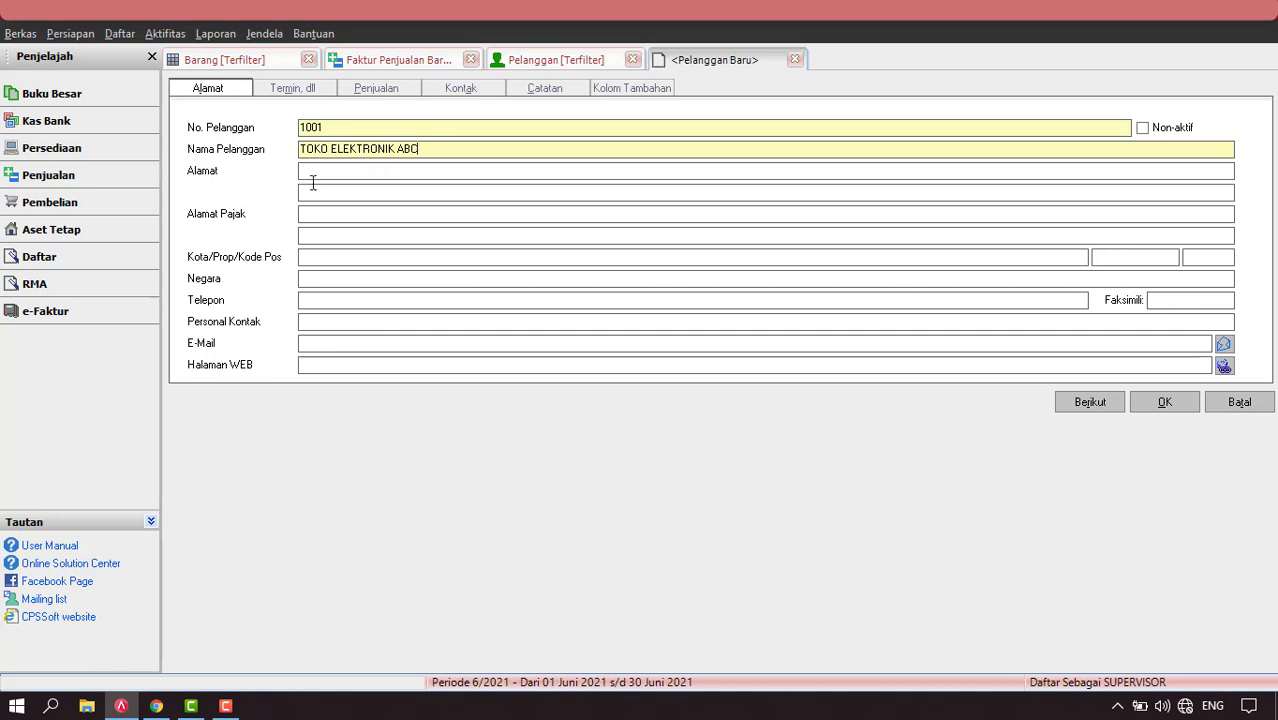
left_click(294, 92)
left_click(380, 92)
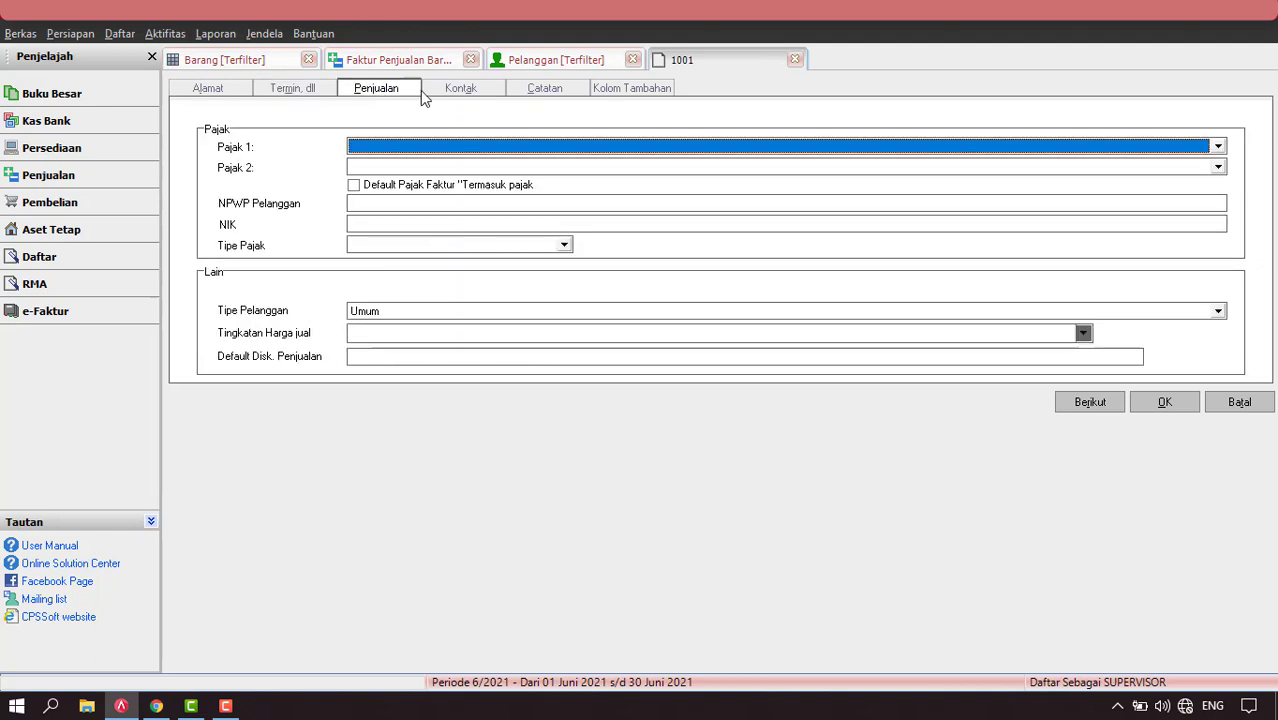
left_click(458, 92)
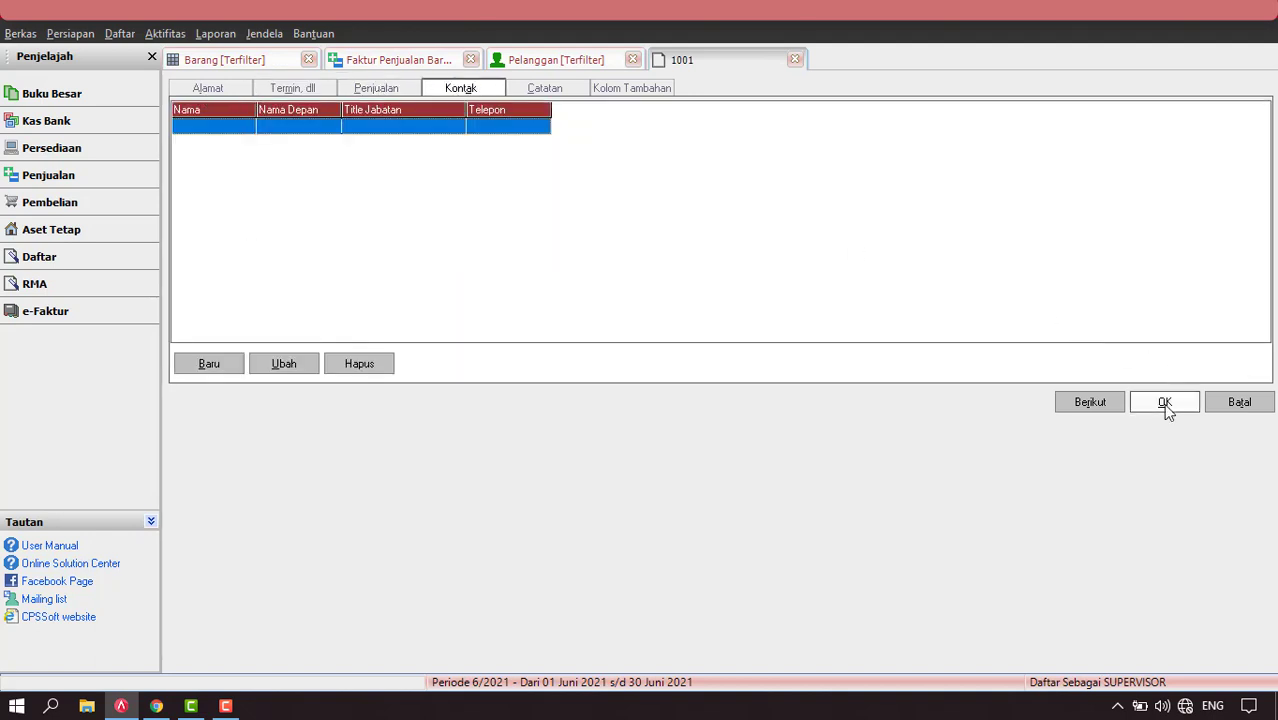
left_click(1165, 404)
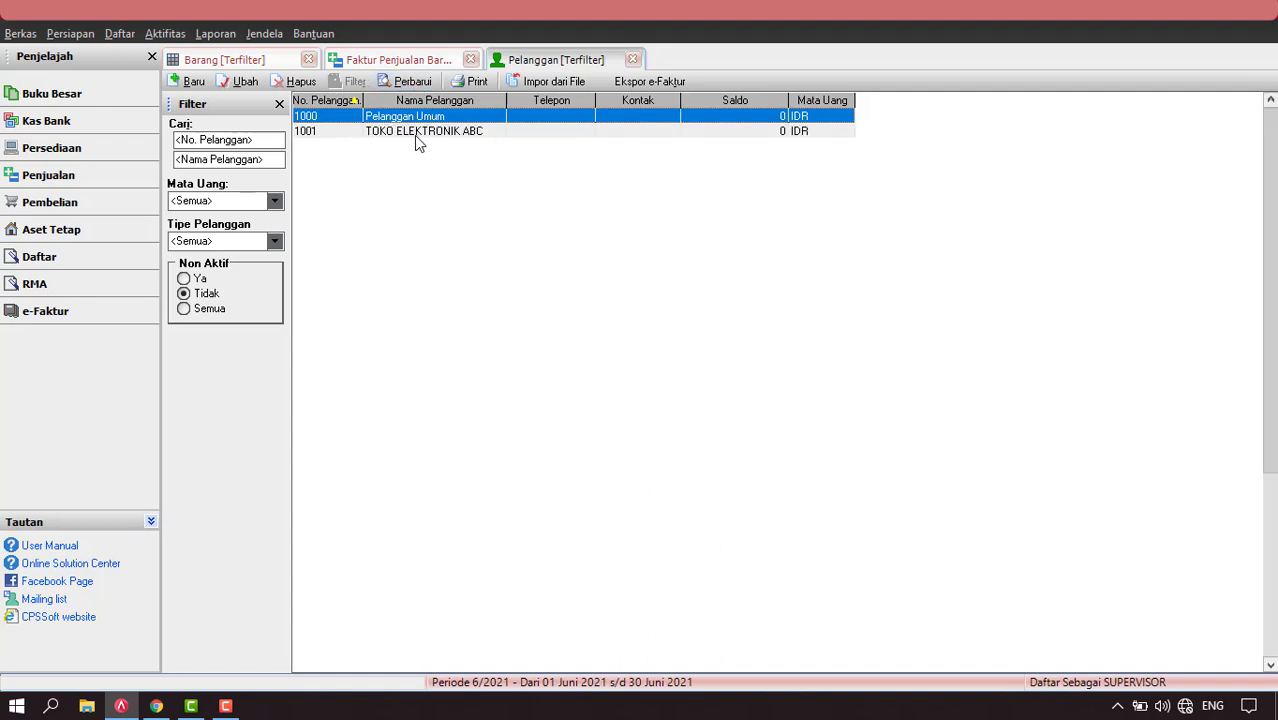
Bill the sales invoice to TOKO ELEKTRONIK ABC with invoice and ship dates 05/01/2021.
left_click(412, 62)
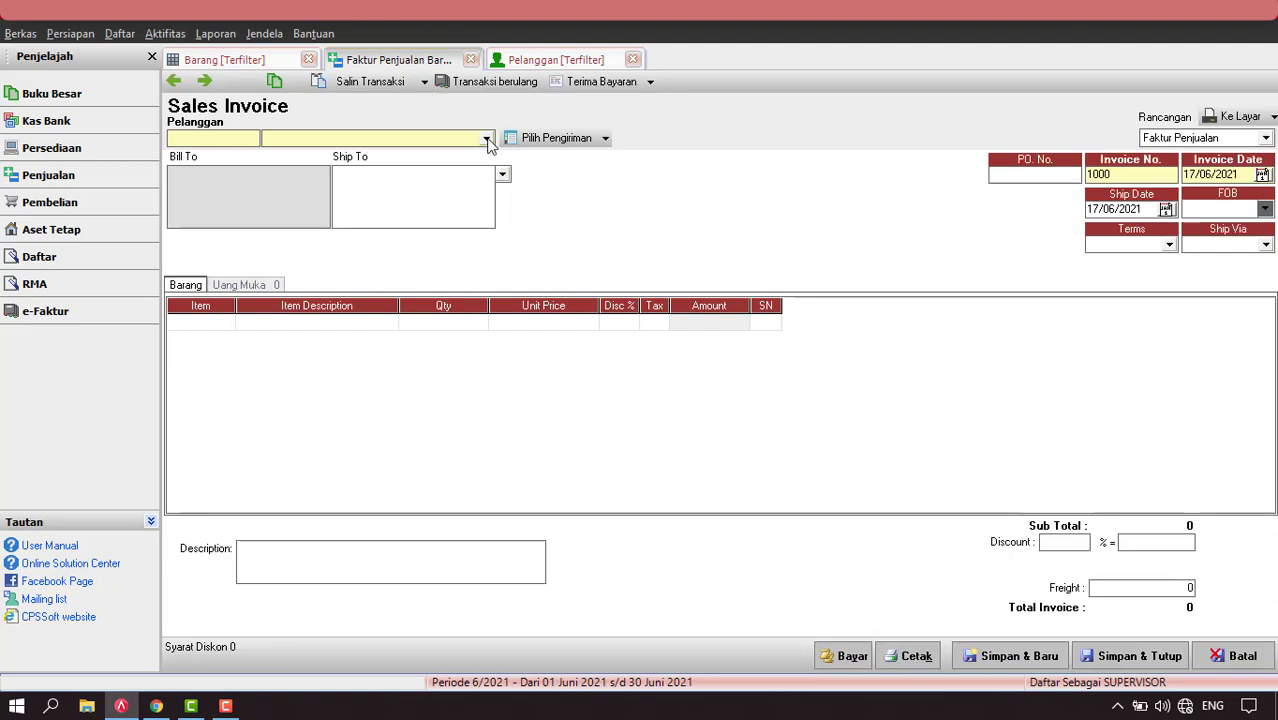
left_click(486, 138)
left_click(357, 179)
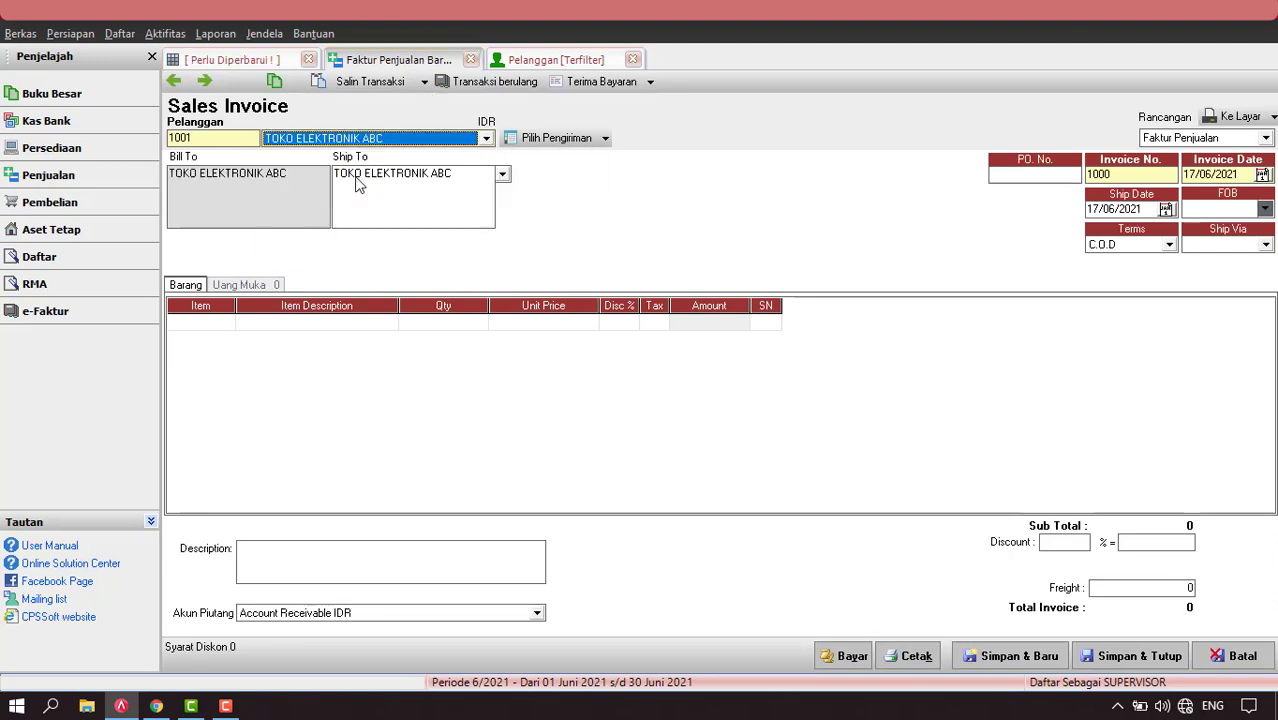
left_click(1244, 176)
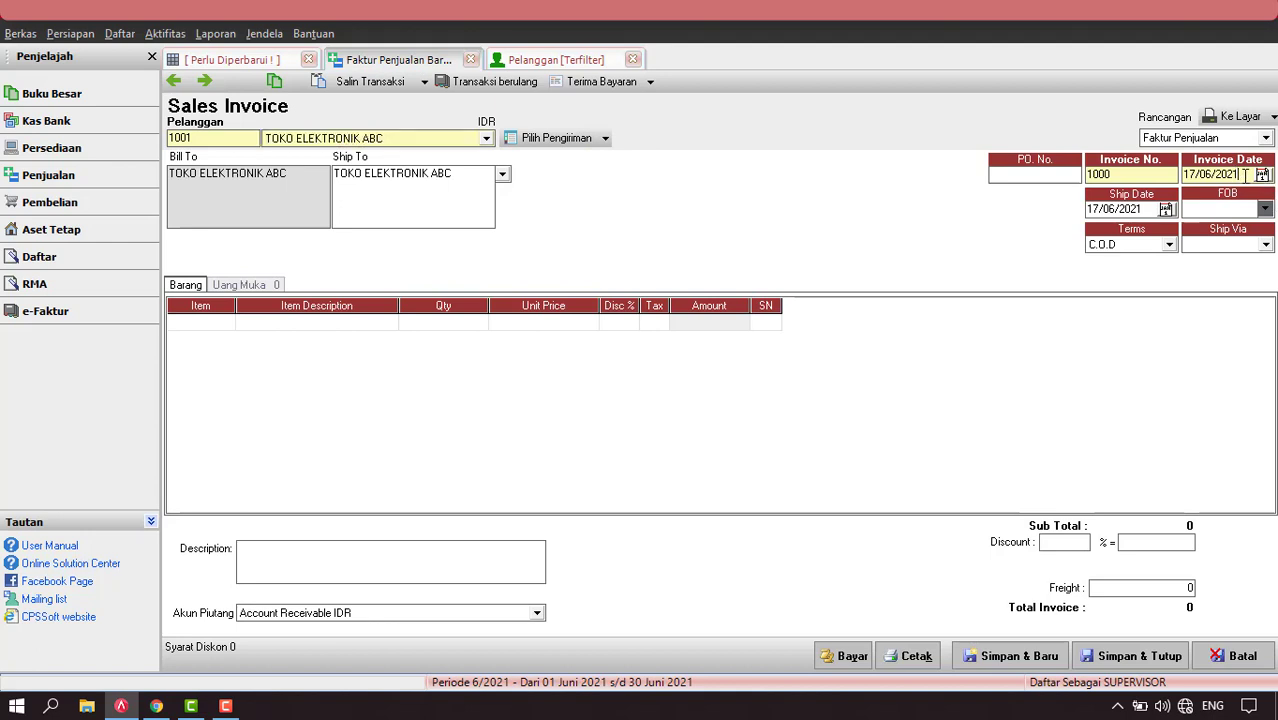
type("05/01/")
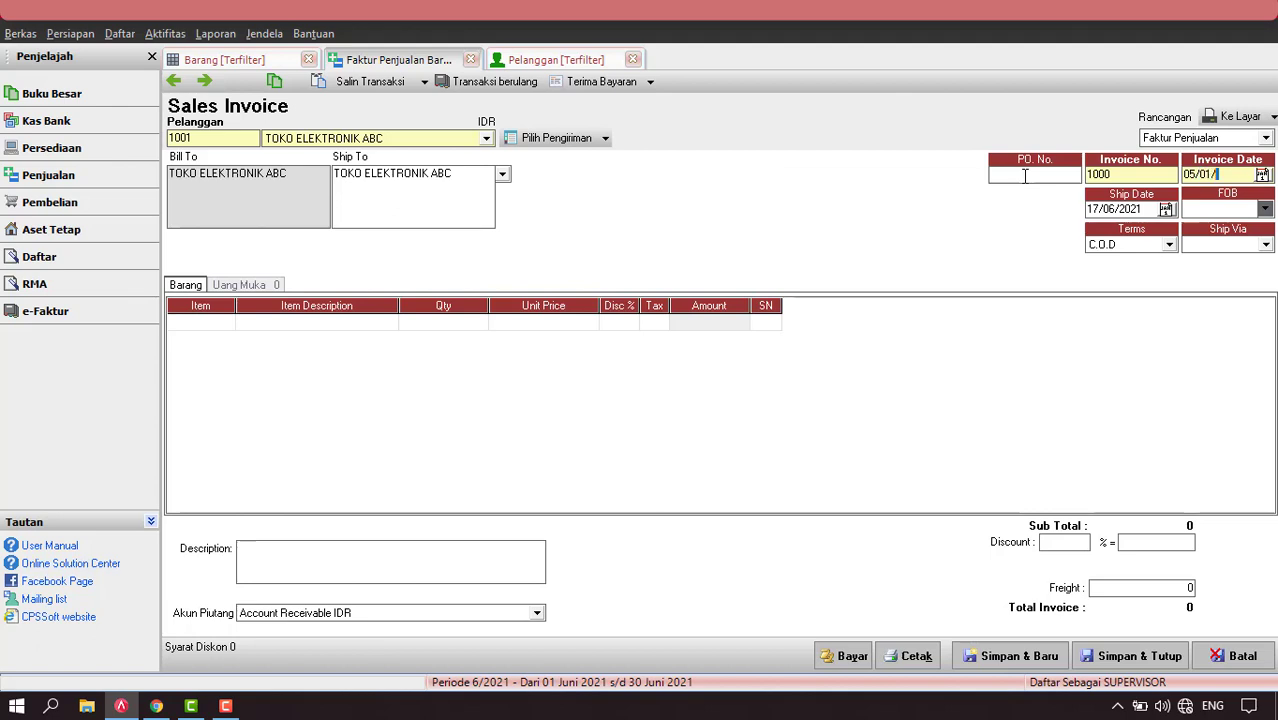
type("2021")
key("Tab")
type("05/01/2021")
Add 3 TV SAMSUNG 20 INCH at Rp 2.500.000 each and save the invoice.
left_click(226, 335)
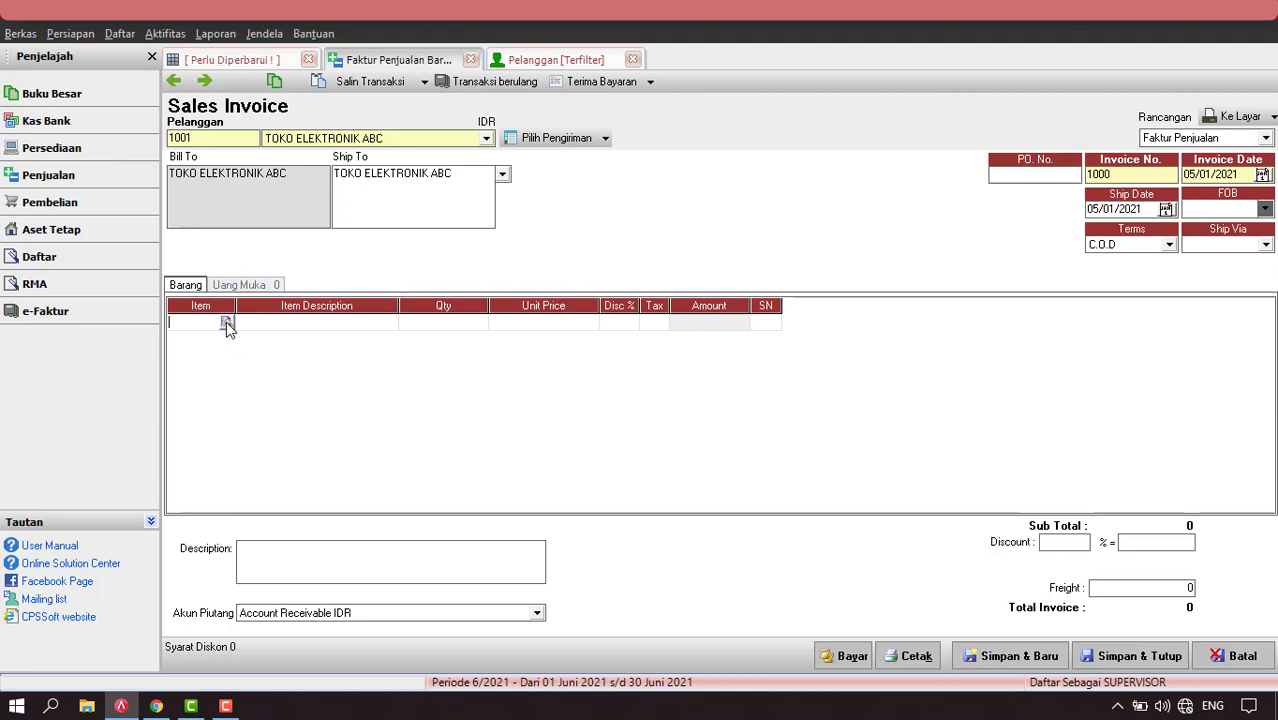
left_click(226, 321)
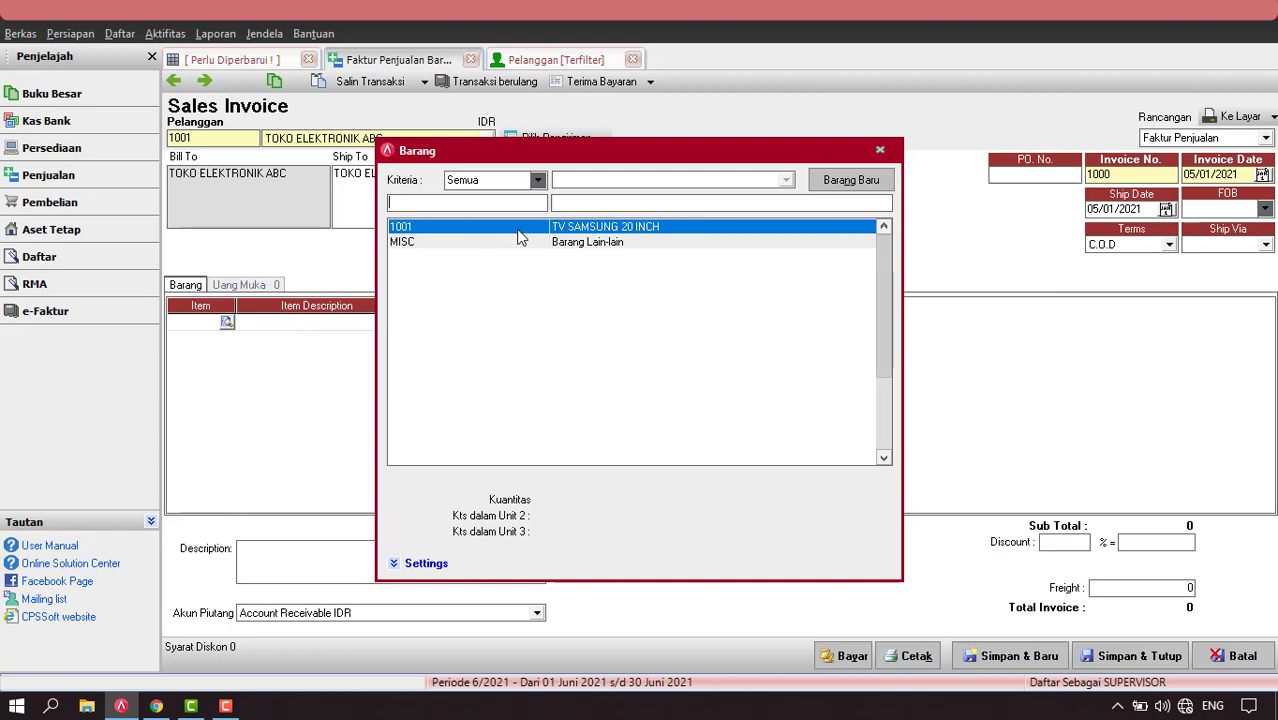
double_click(519, 230)
key("Tab")
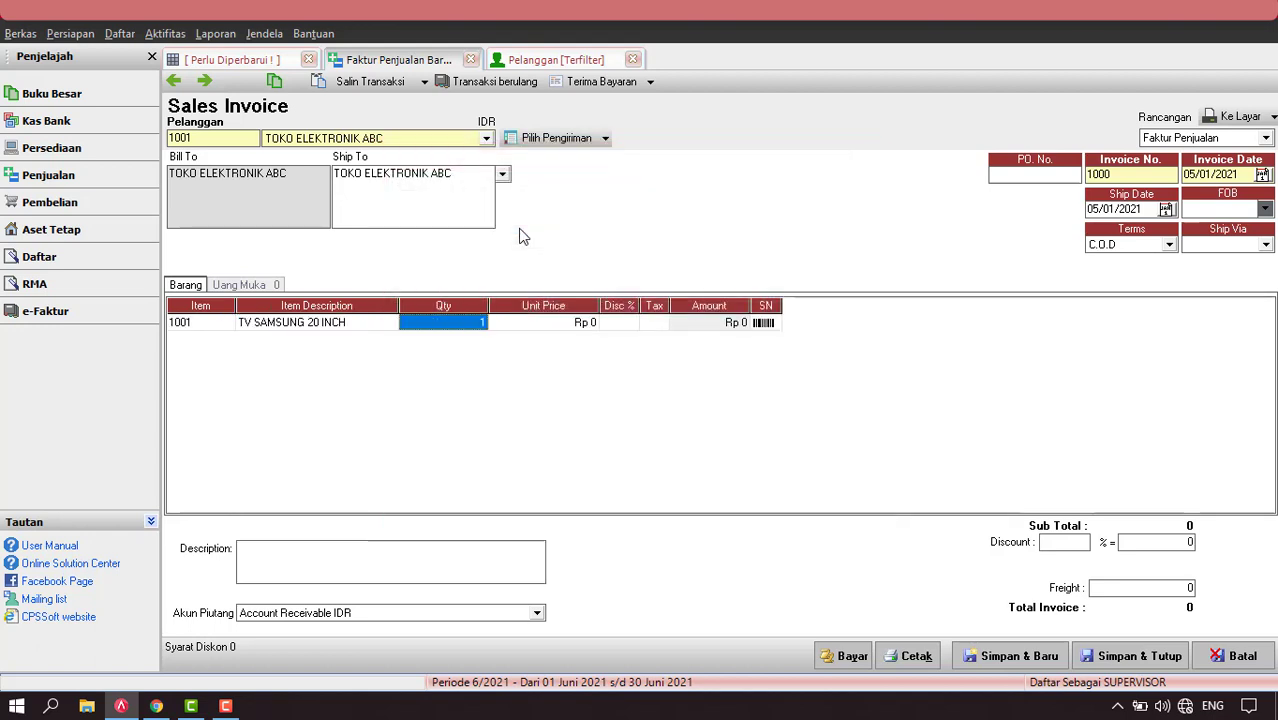
type("3")
key("Tab")
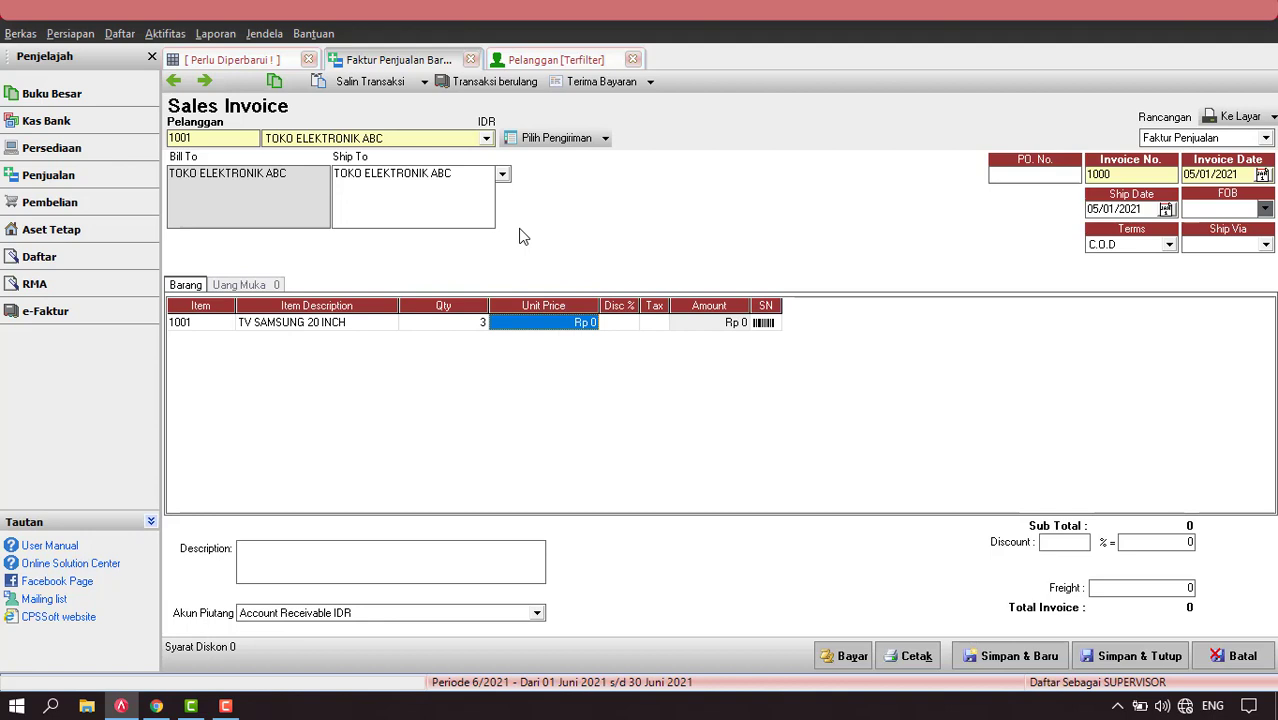
type("2.500.")
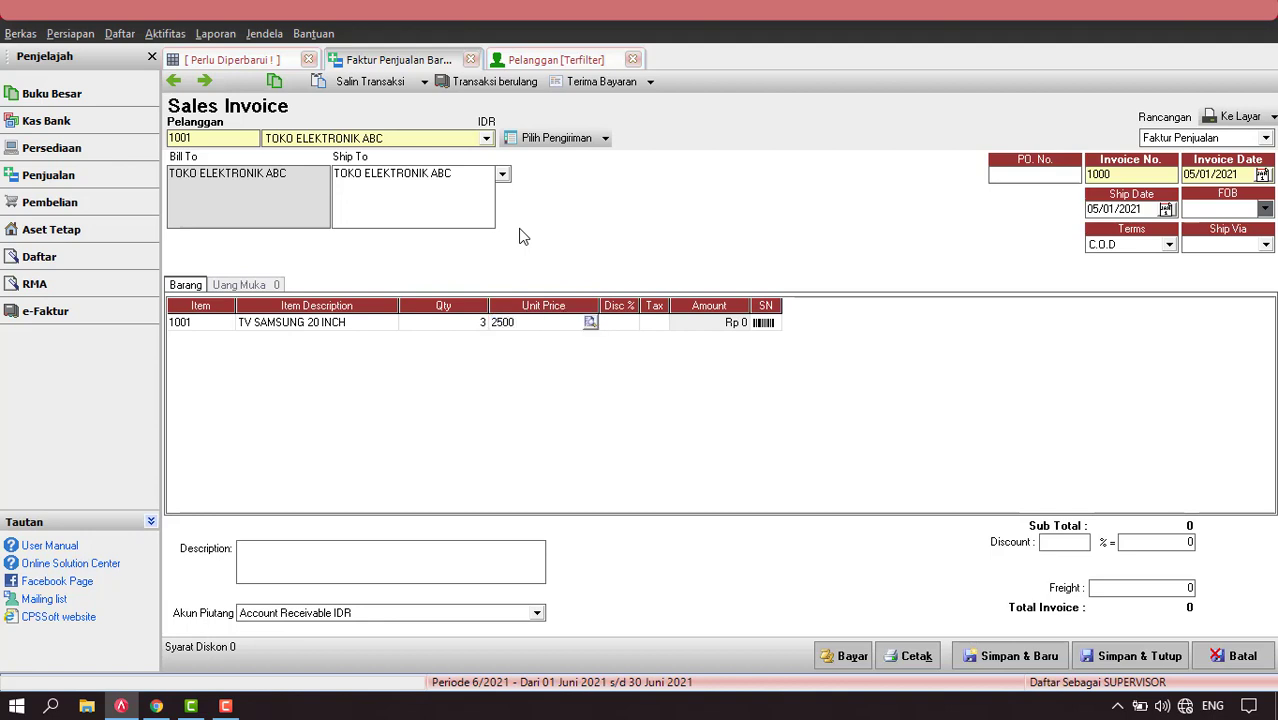
type("000")
key("Return")
key("Return")
key("Return")
key("Return")
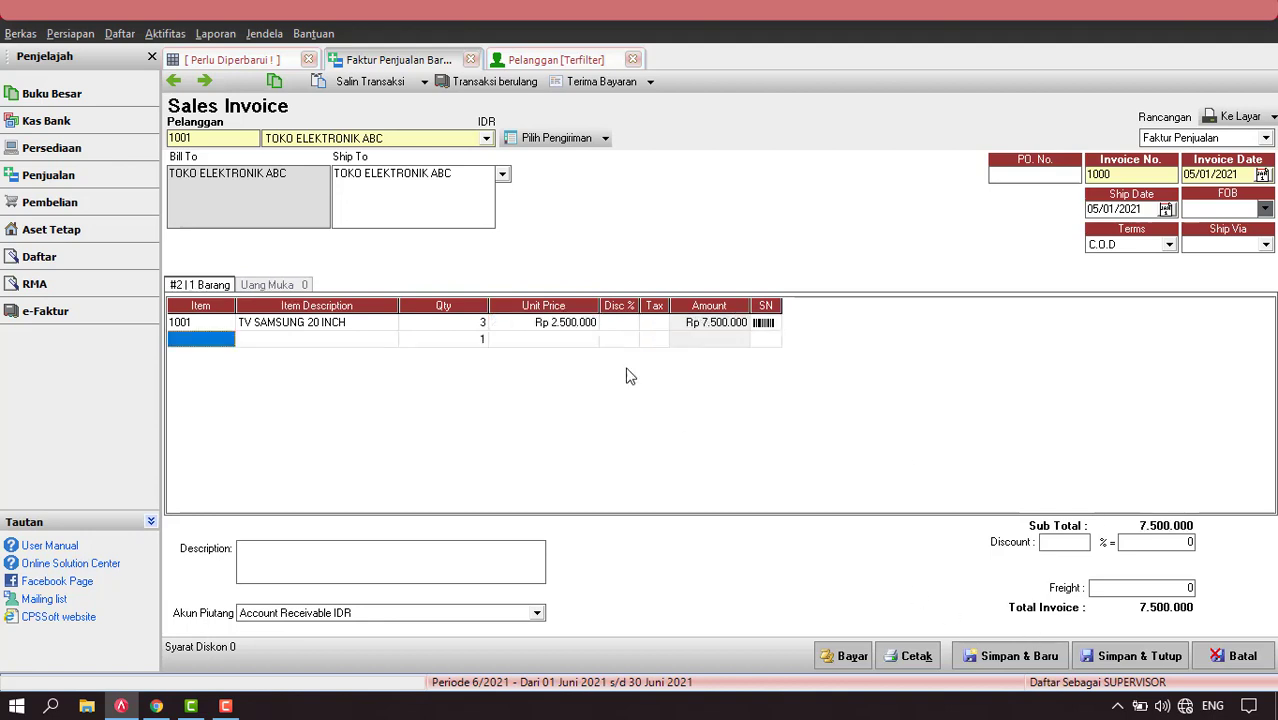
left_click(530, 324)
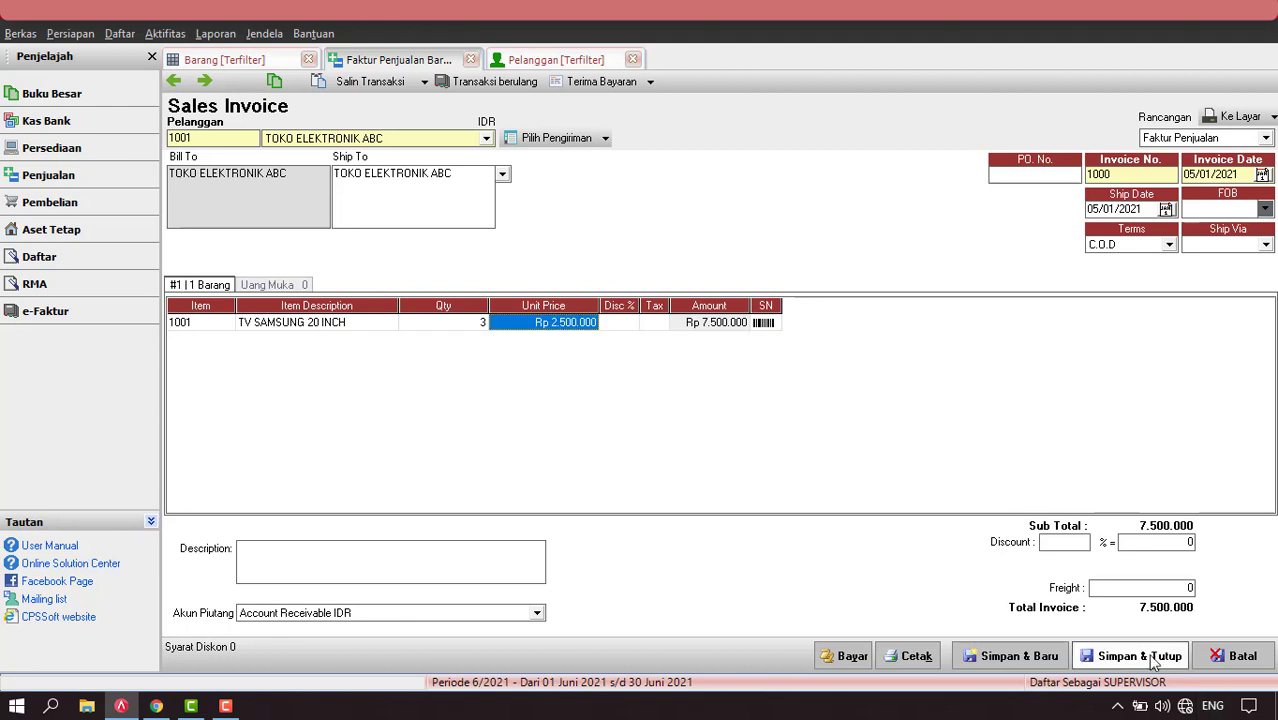
left_click(1140, 656)
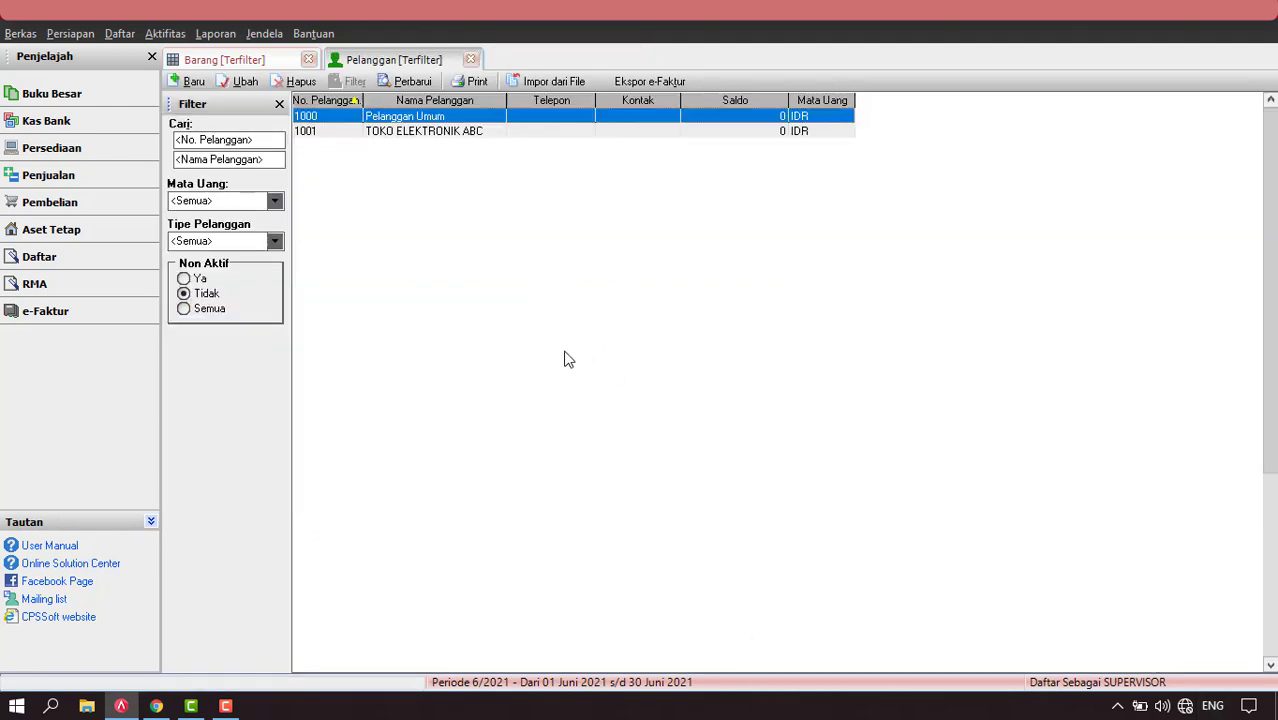
Refresh the item and customer lists to show reduced stock and the 7.500.000 balance.
left_click(237, 63)
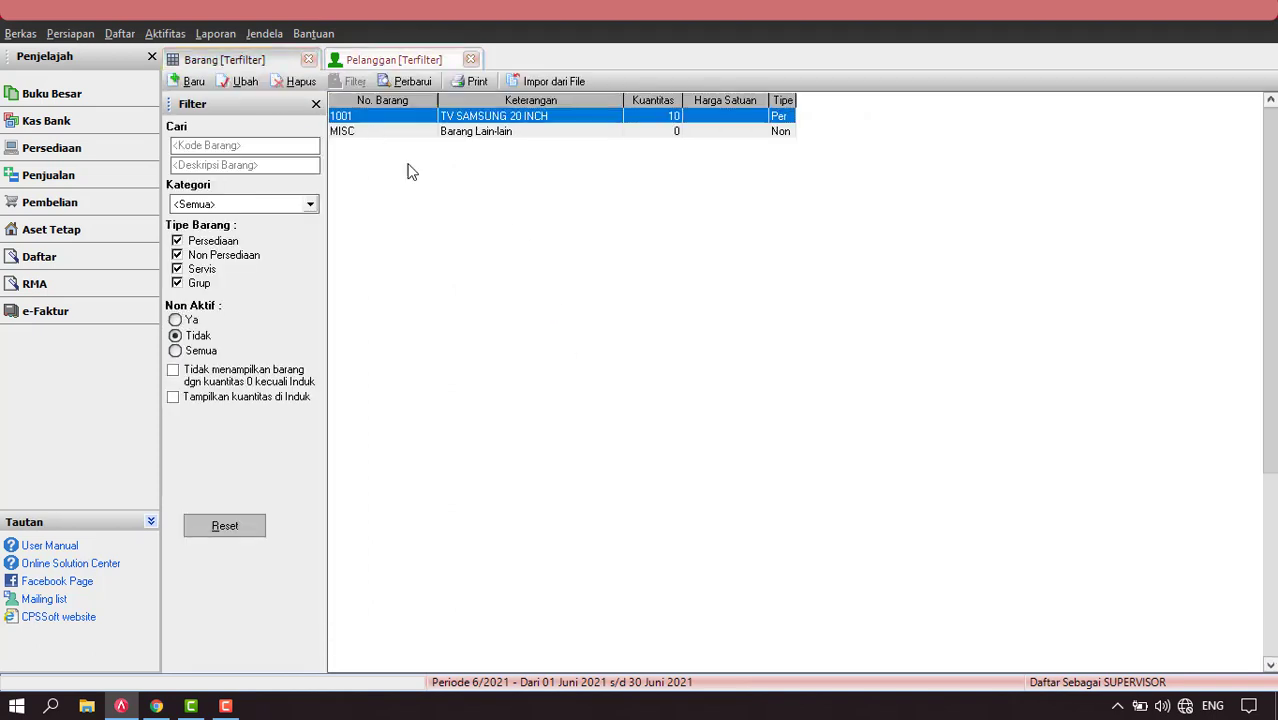
left_click(410, 82)
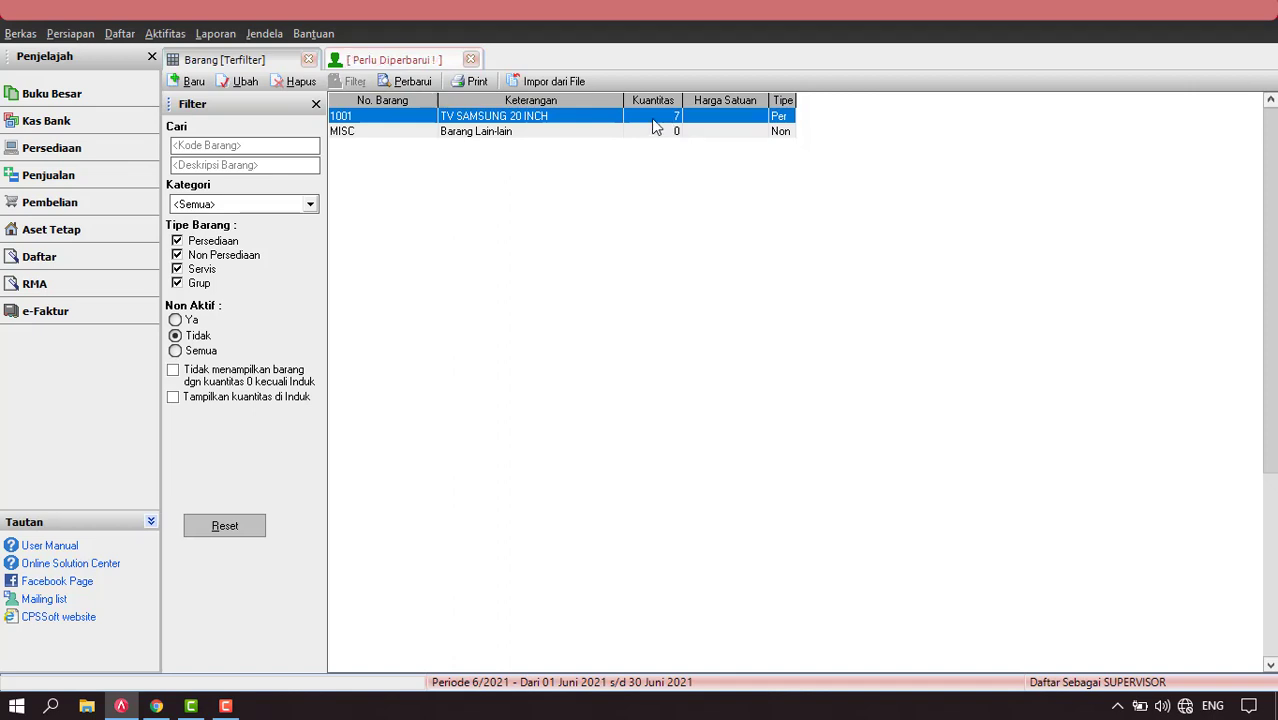
left_click(398, 60)
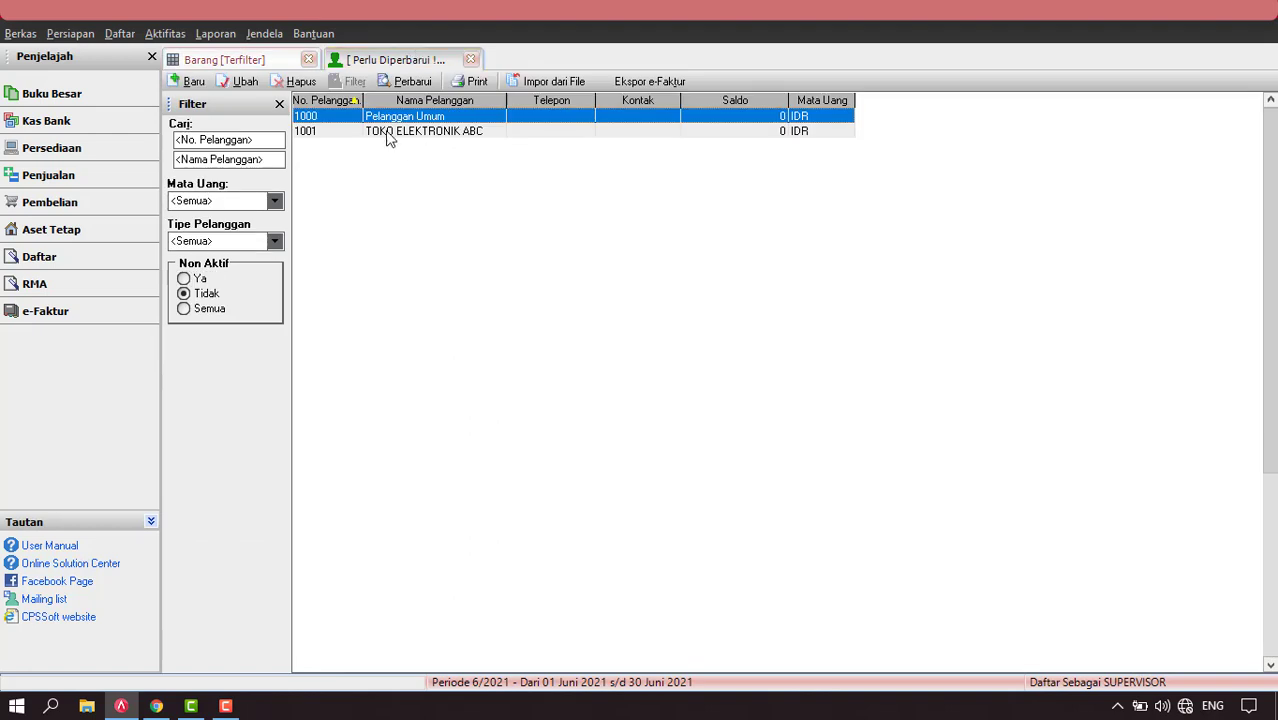
left_click(407, 86)
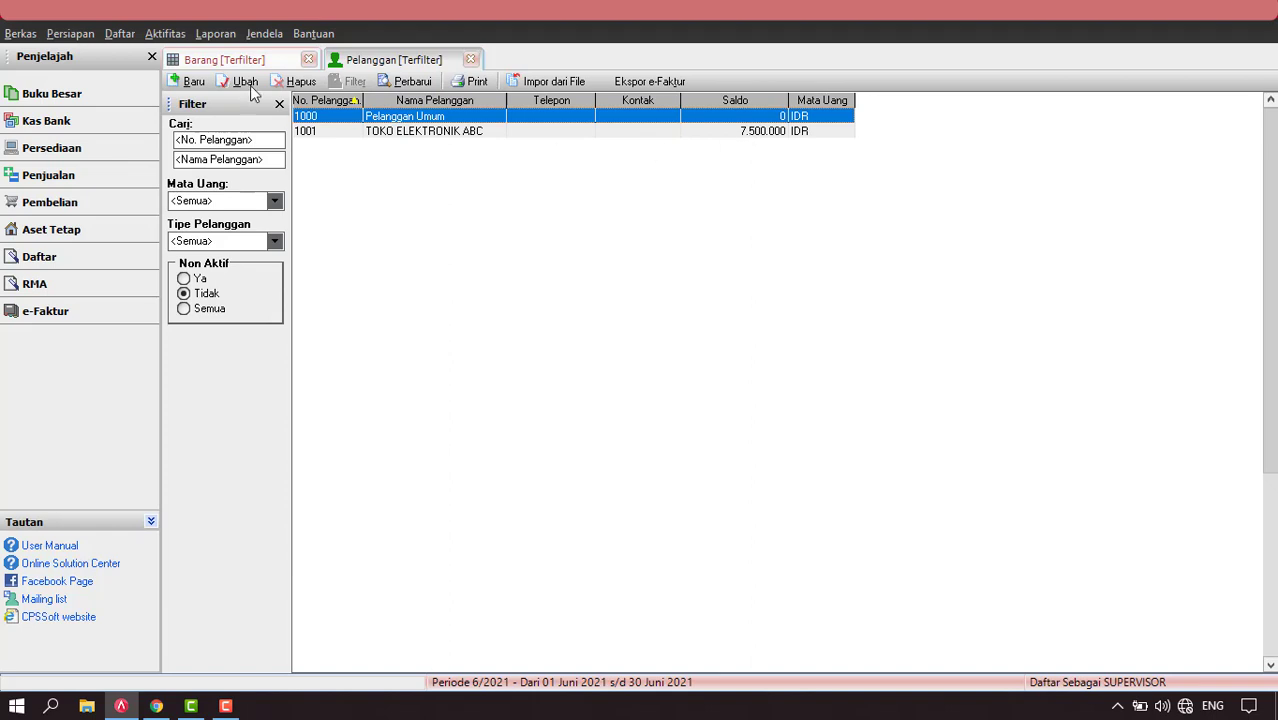
left_click(119, 33)
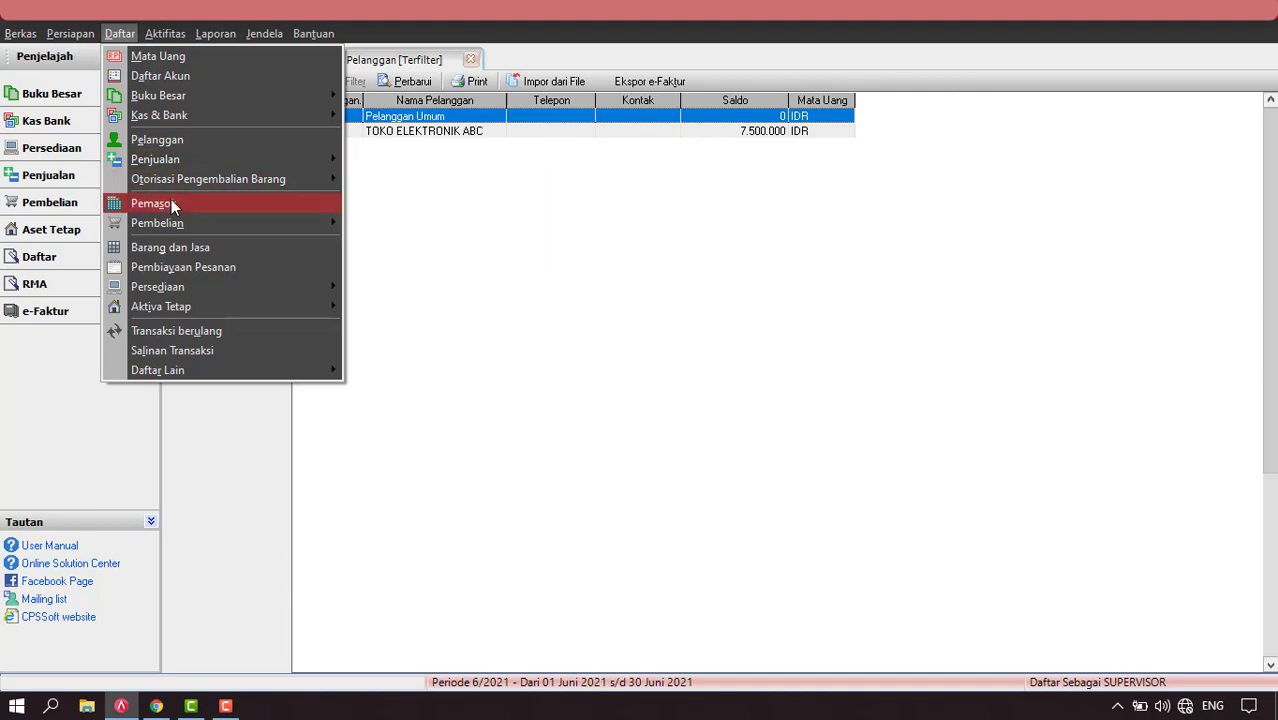
left_click(171, 203)
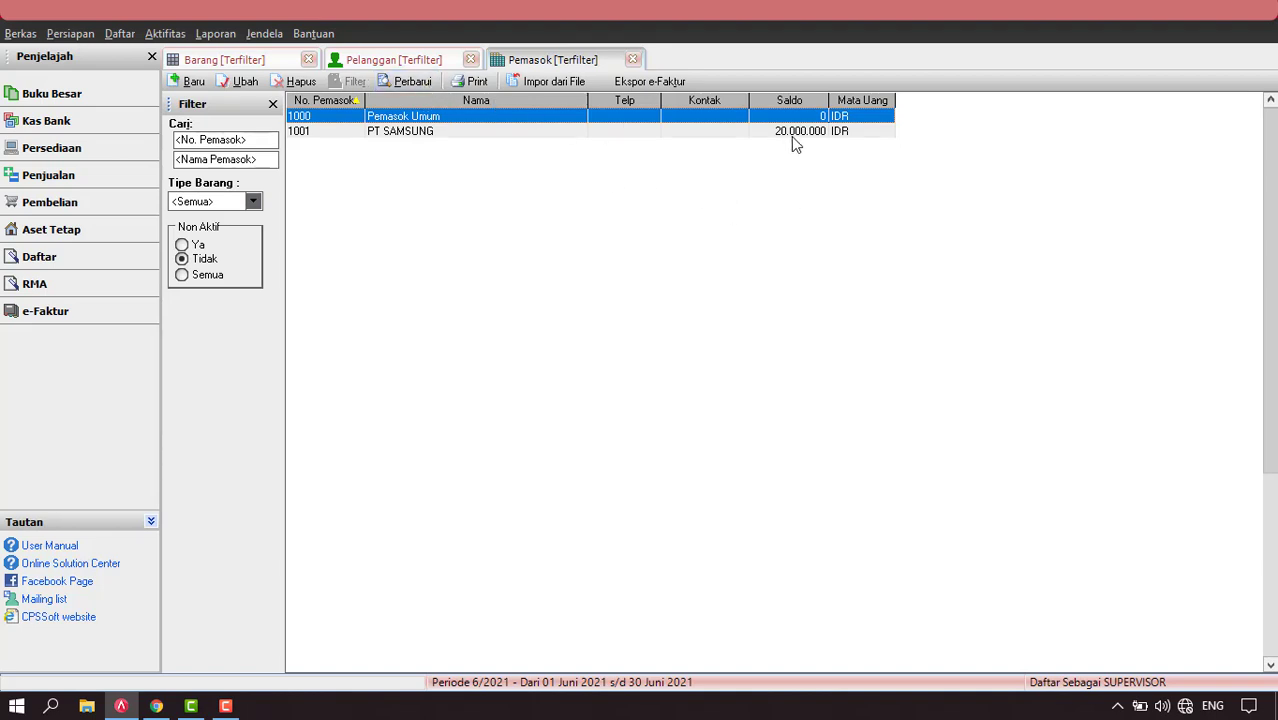
left_click(160, 34)
mouse_move(215, 94)
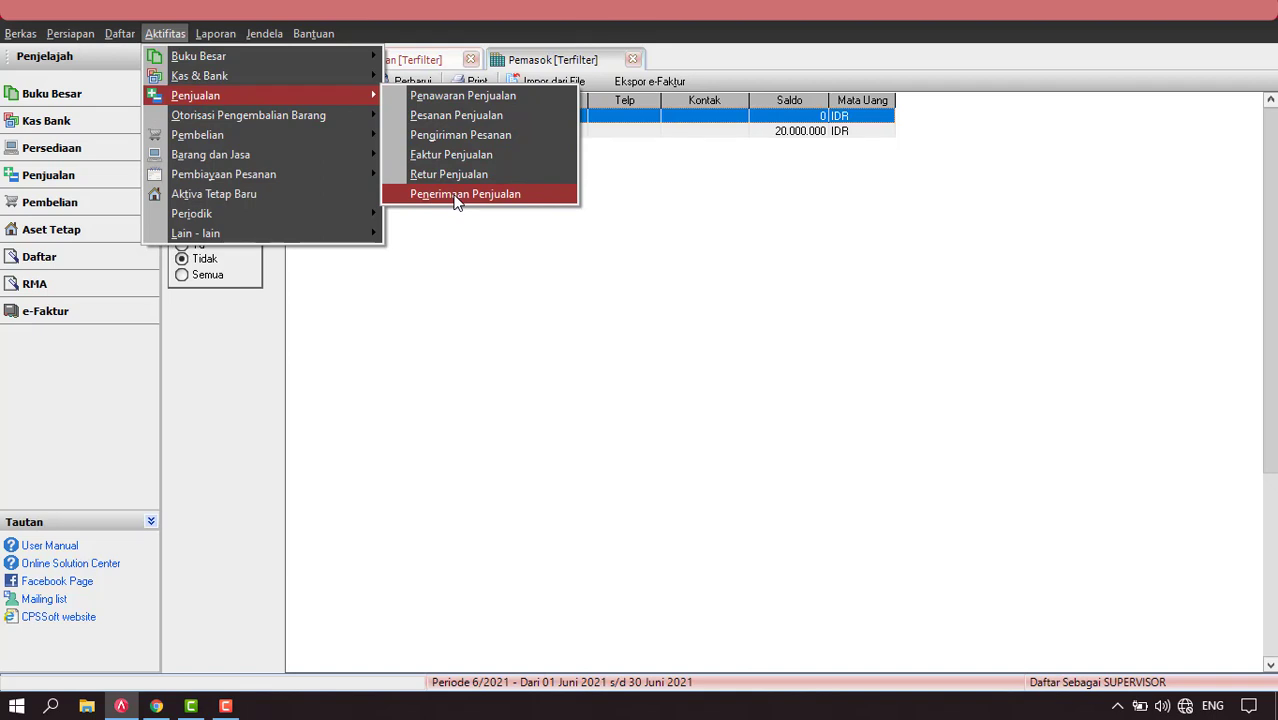
mouse_move(294, 136)
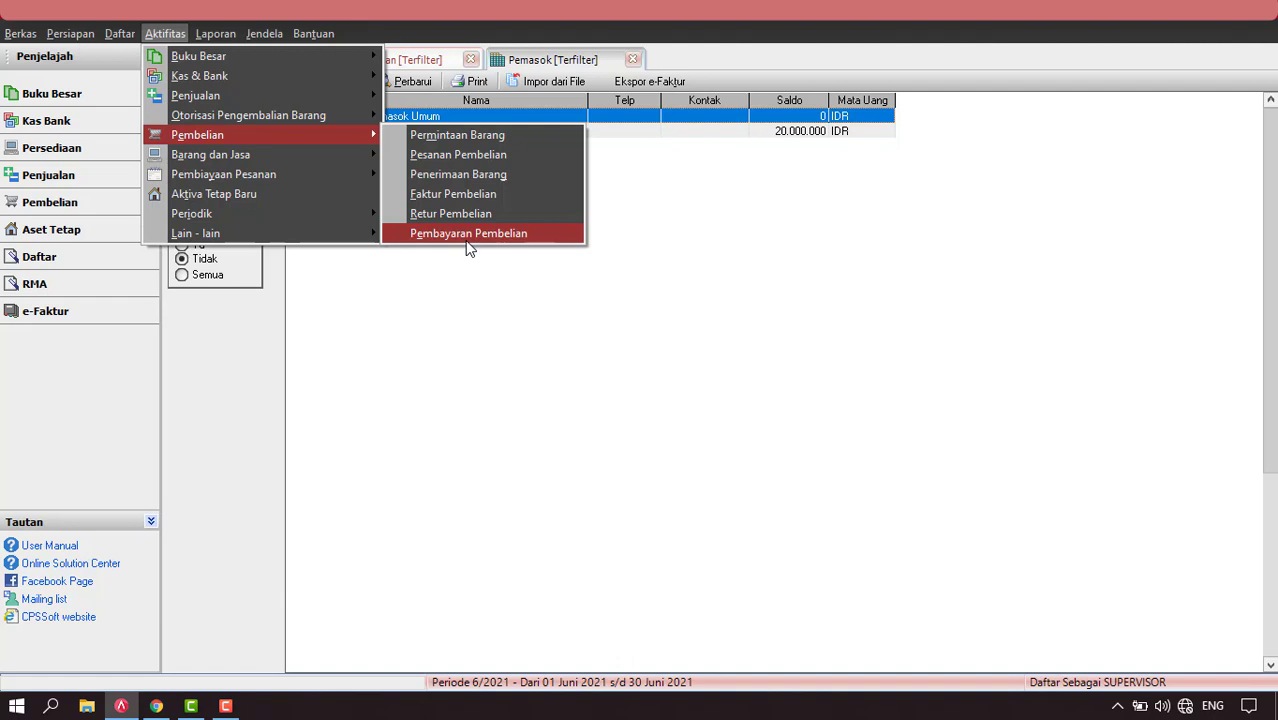
left_click(632, 59)
left_click(632, 59)
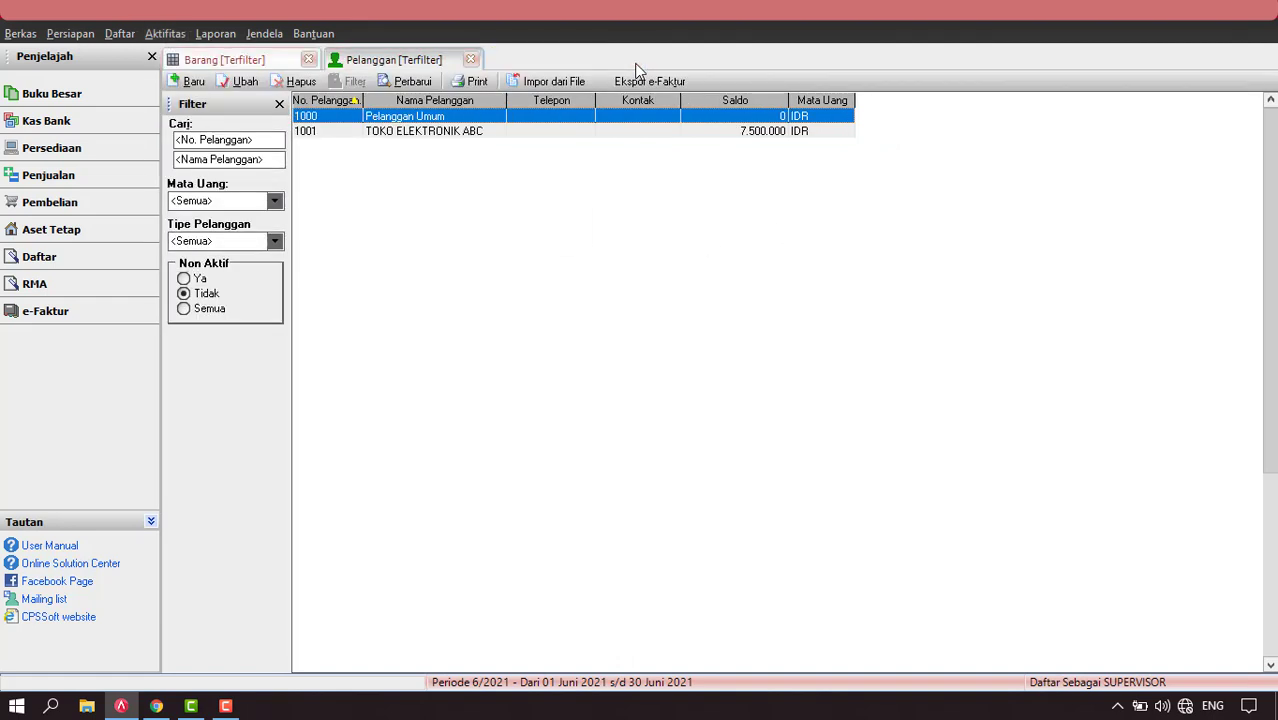
Close the customer and item lists and open the chart of accounts.
left_click(471, 59)
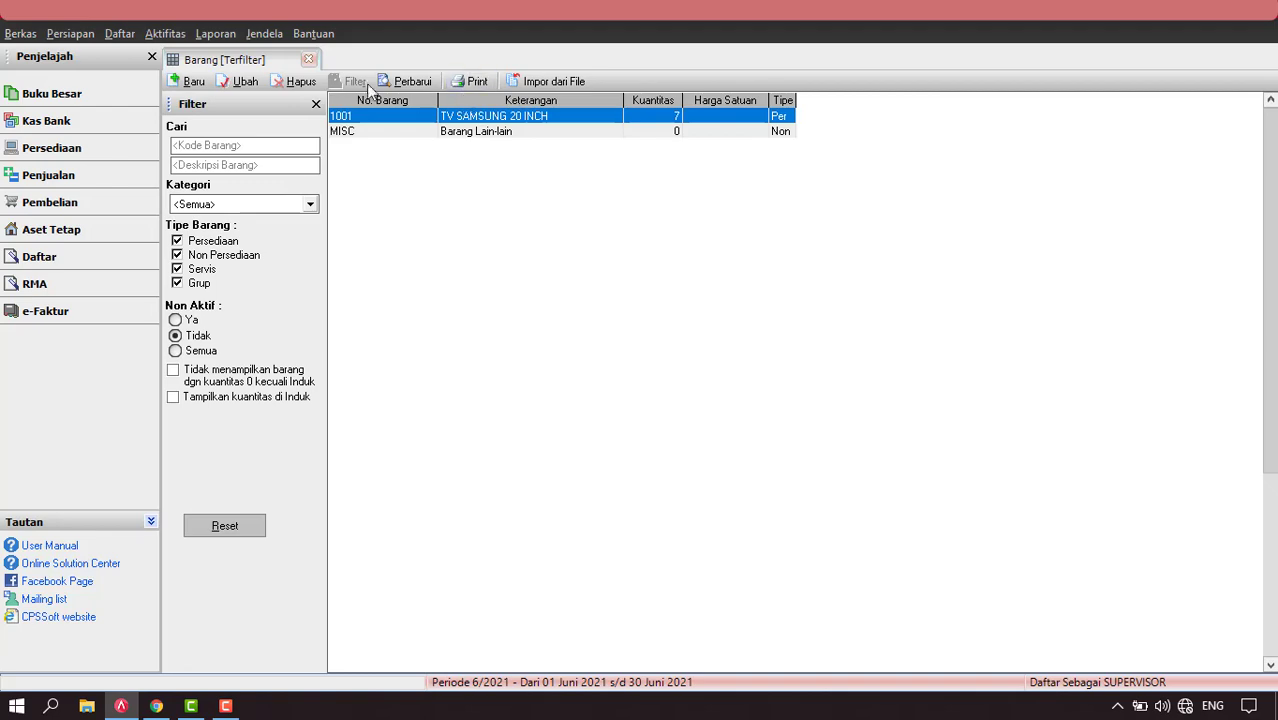
left_click(308, 59)
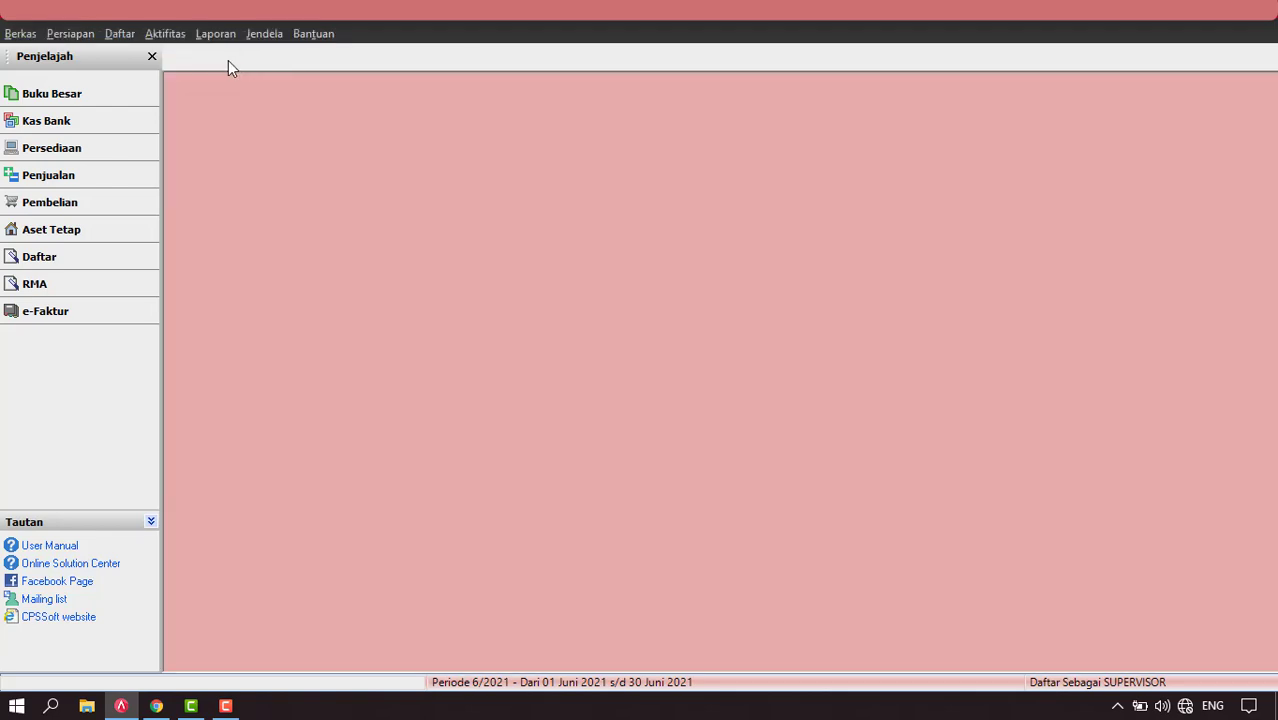
left_click(124, 36)
left_click(149, 80)
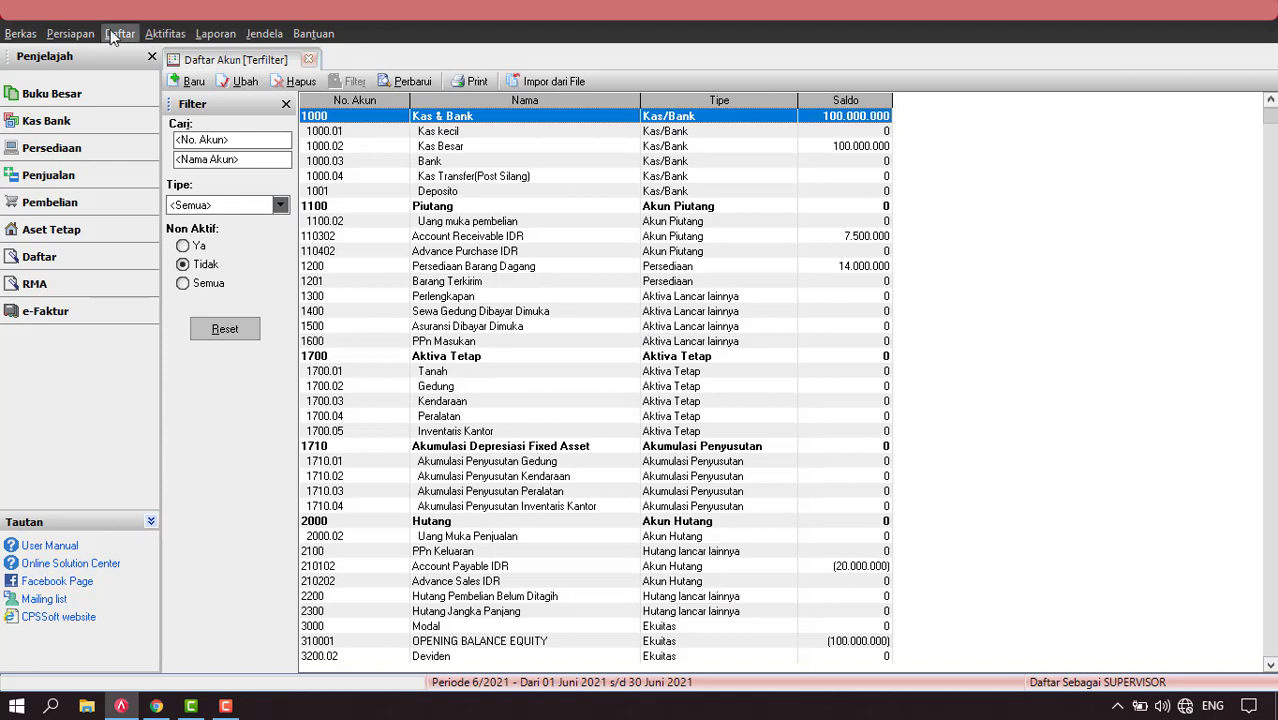
Review the Daftar menu without choosing anything, then close the chart of accounts.
left_click(119, 33)
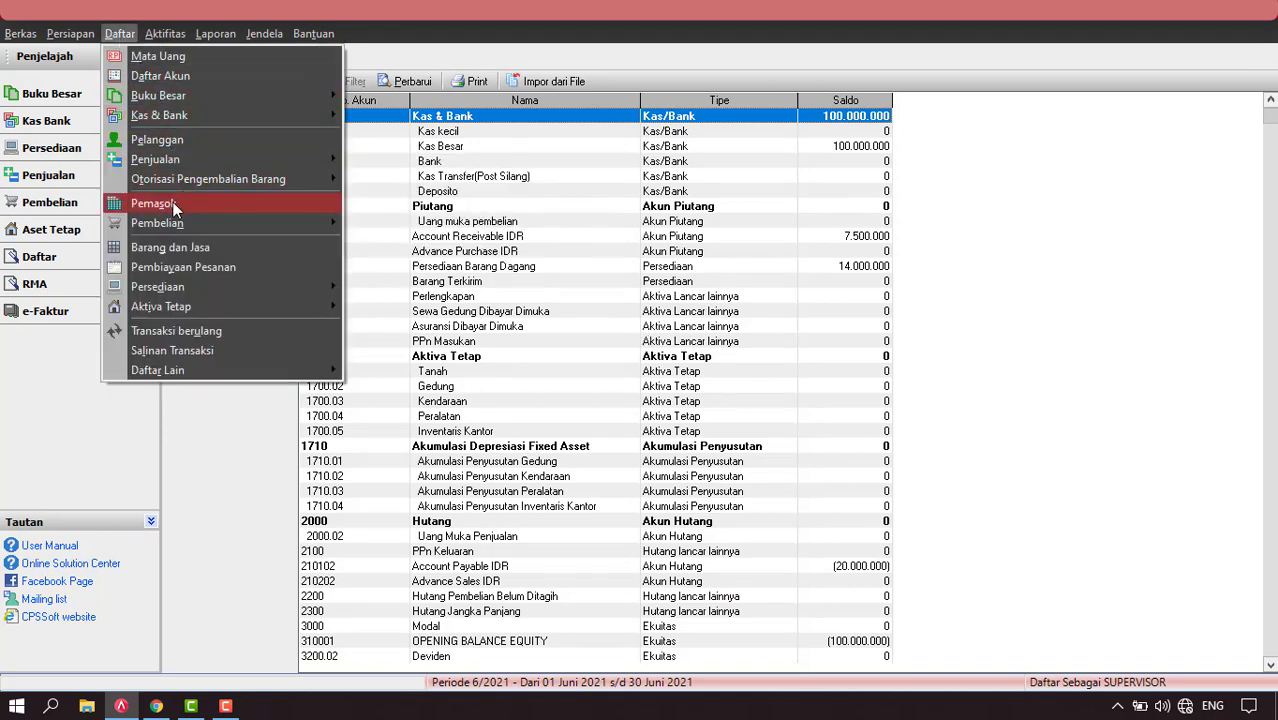
mouse_move(177, 226)
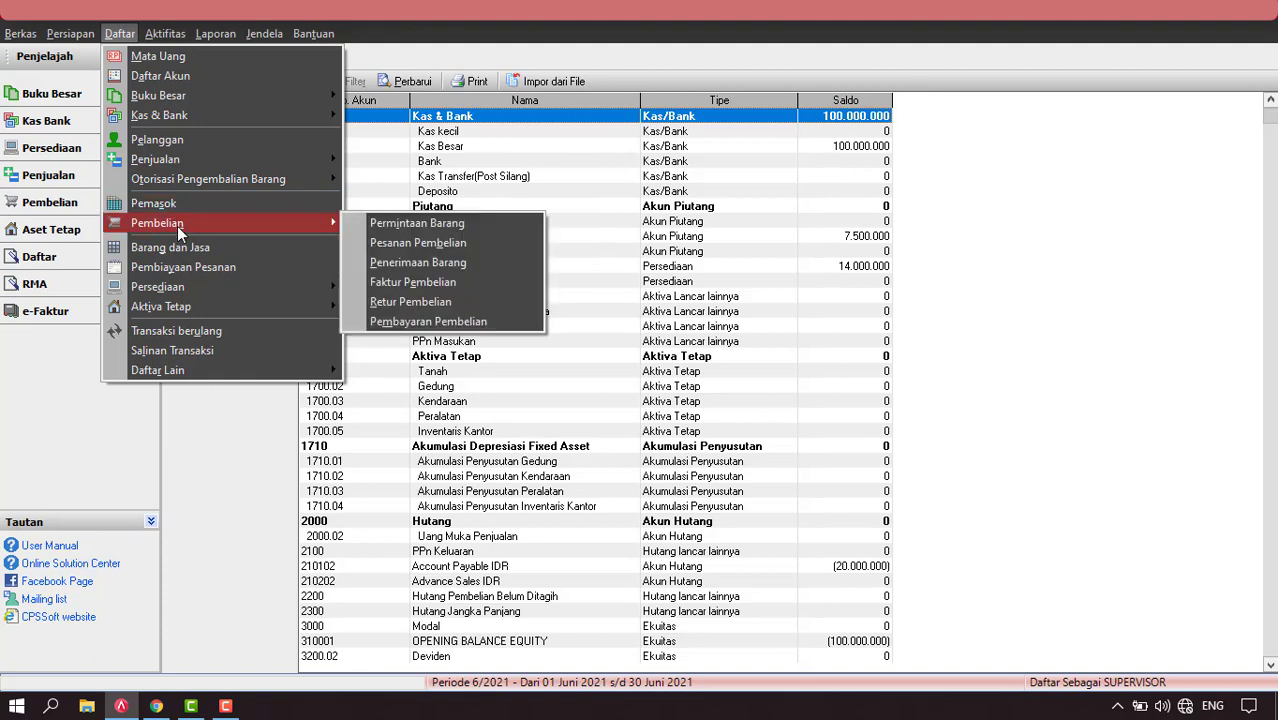
left_click(1149, 290)
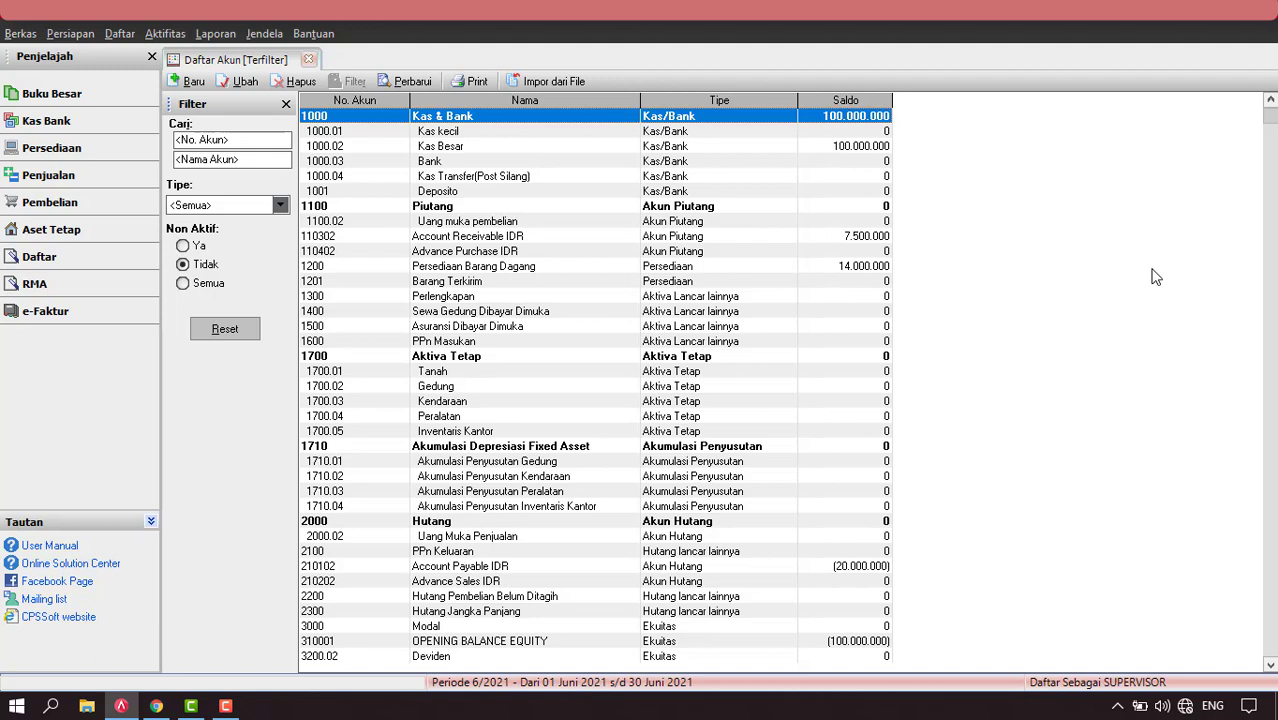
left_click(309, 60)
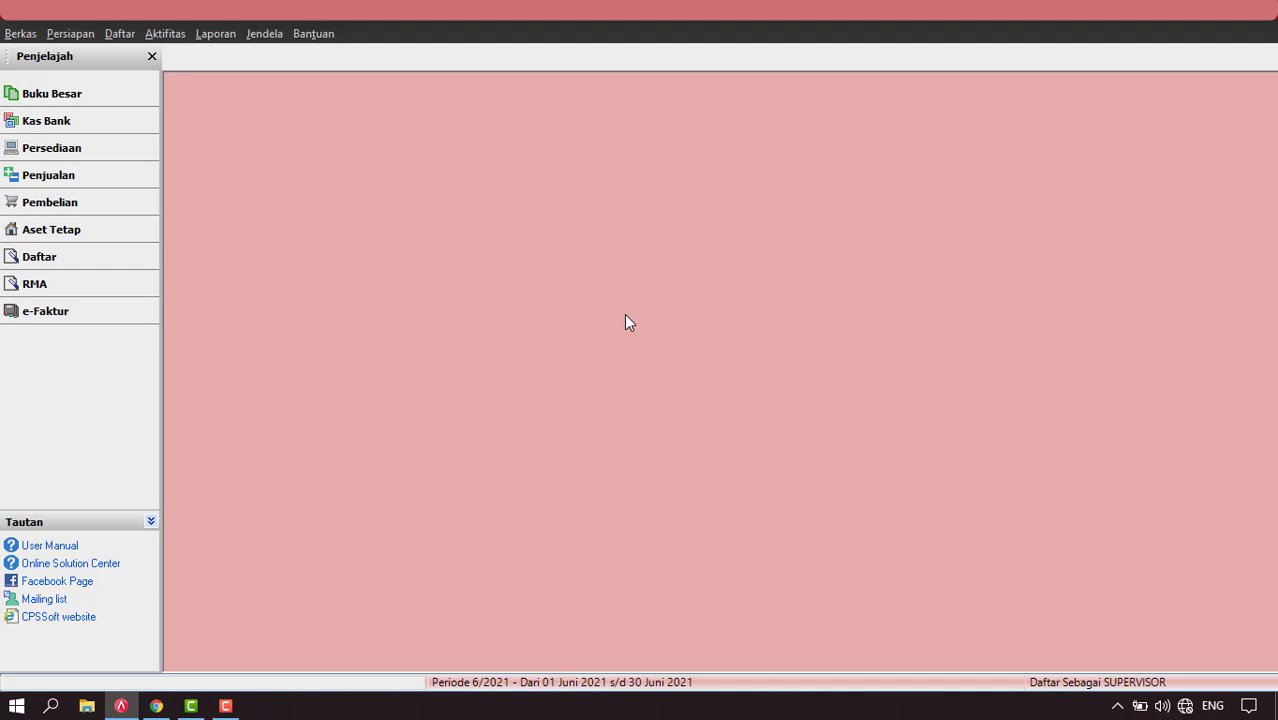
From Daftar > Aktiva Tetap, open the fixed asset list and start new asset record 1000.
left_click(120, 34)
mouse_move(215, 312)
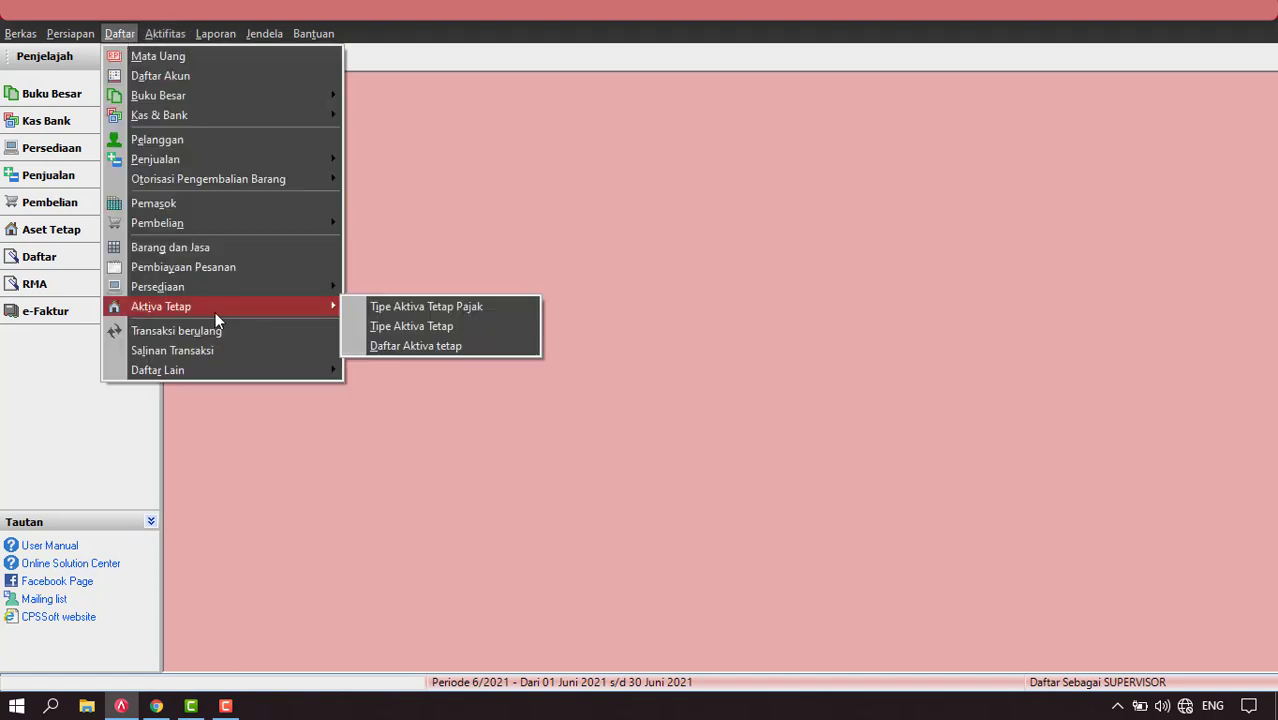
left_click(443, 346)
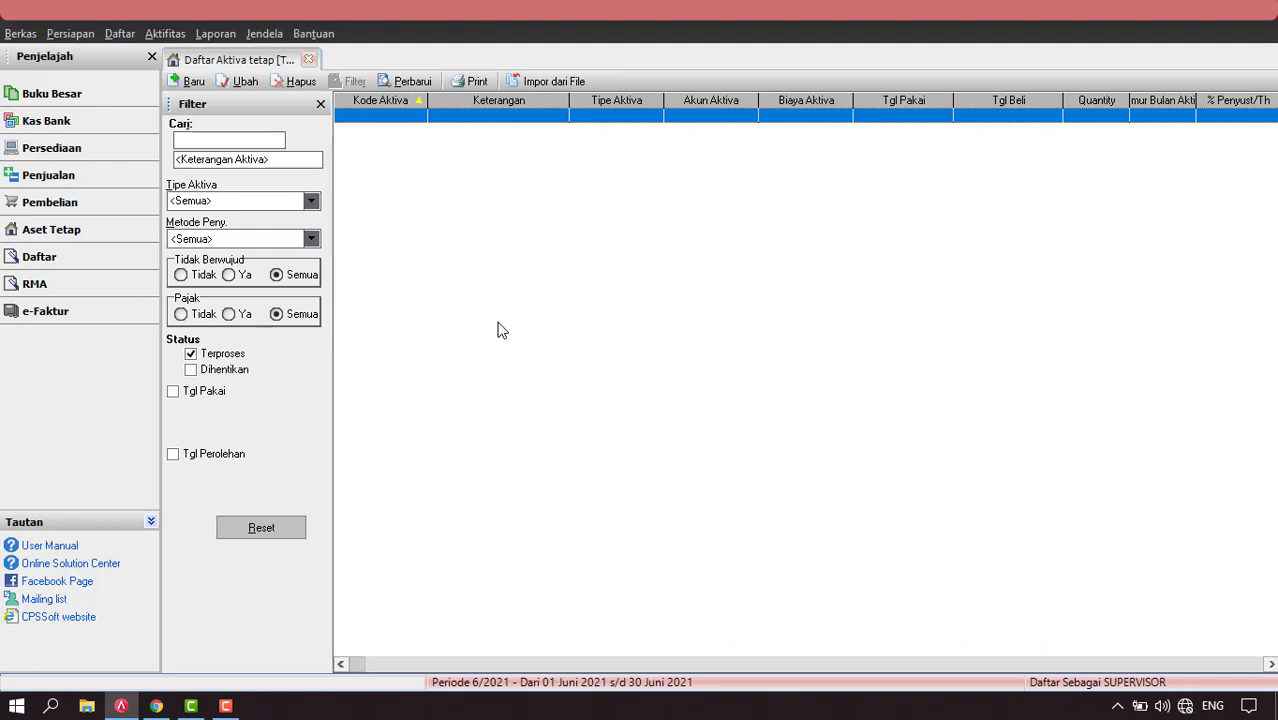
left_click(190, 82)
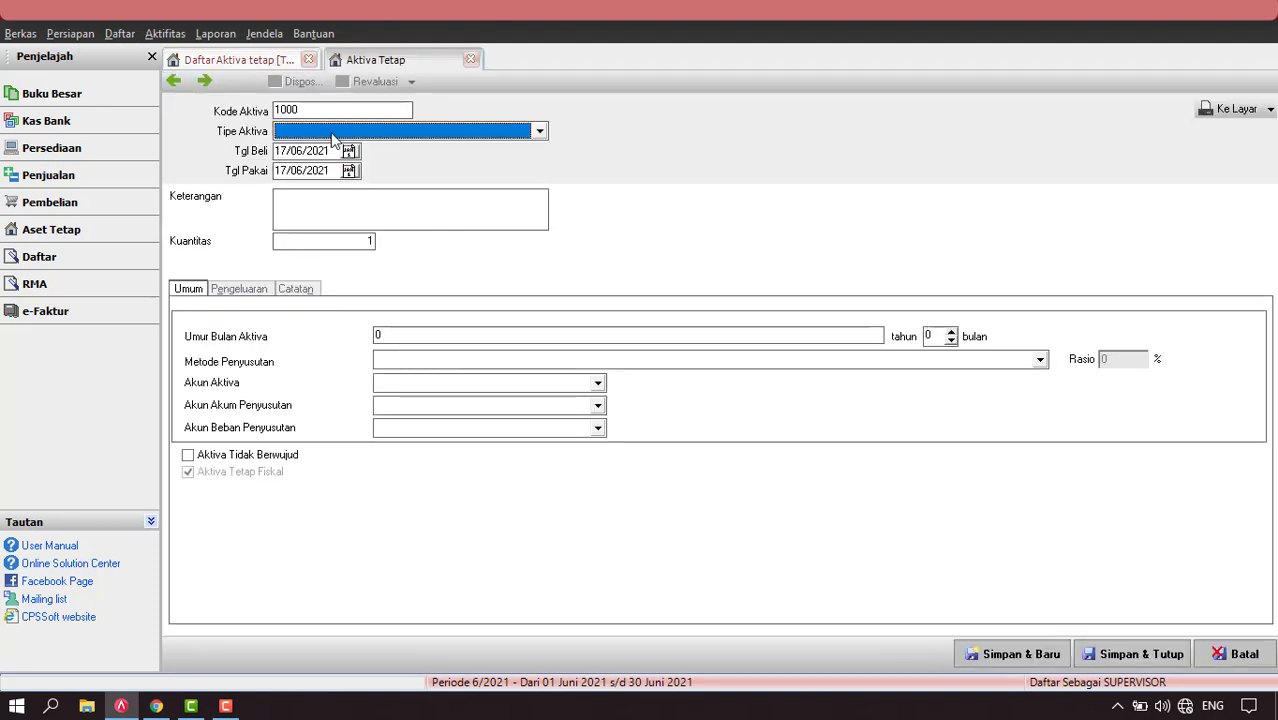
left_click(539, 131)
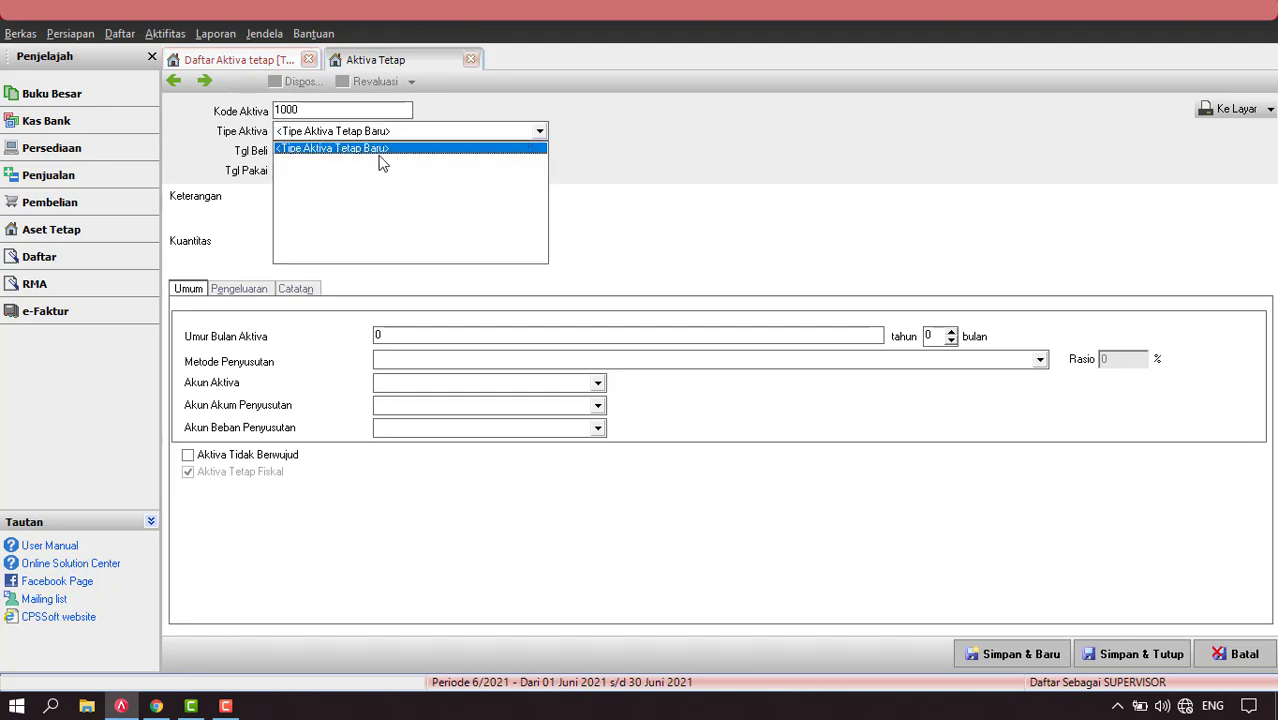
Create a new fixed asset type named Kendaraan.
left_click(346, 150)
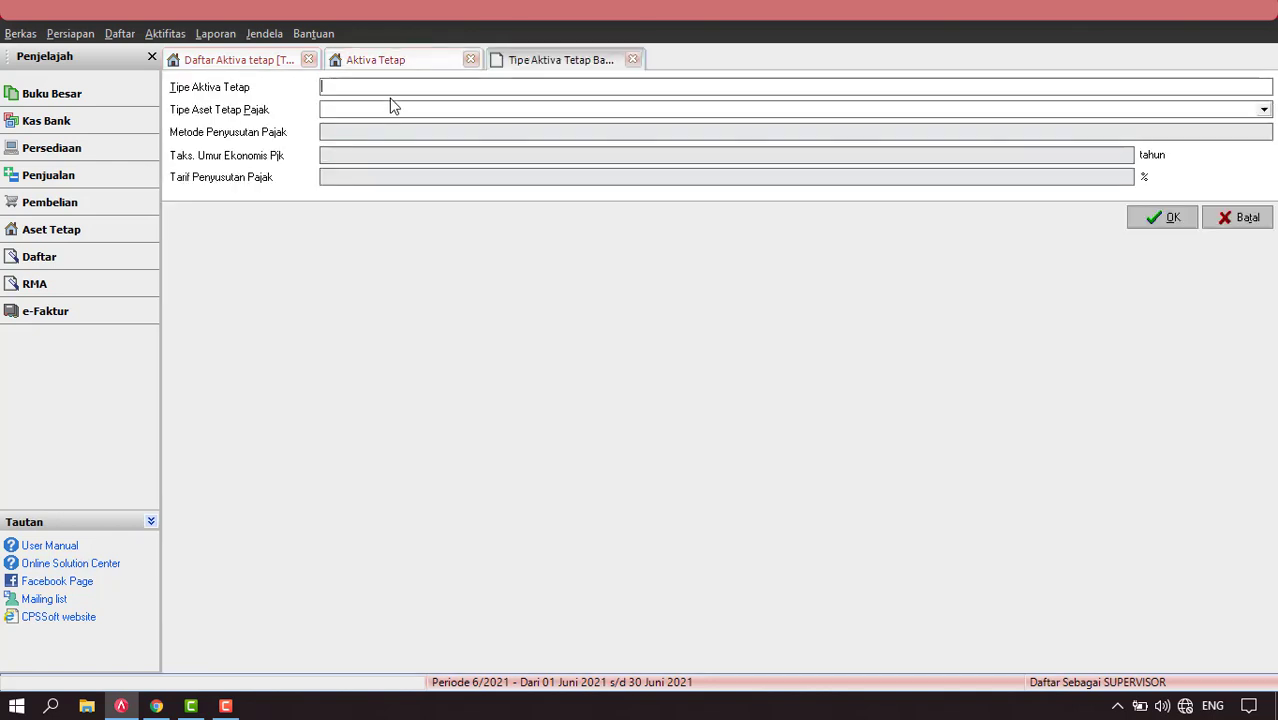
type("KD")
key("BackSpace")
key("BackSpace")
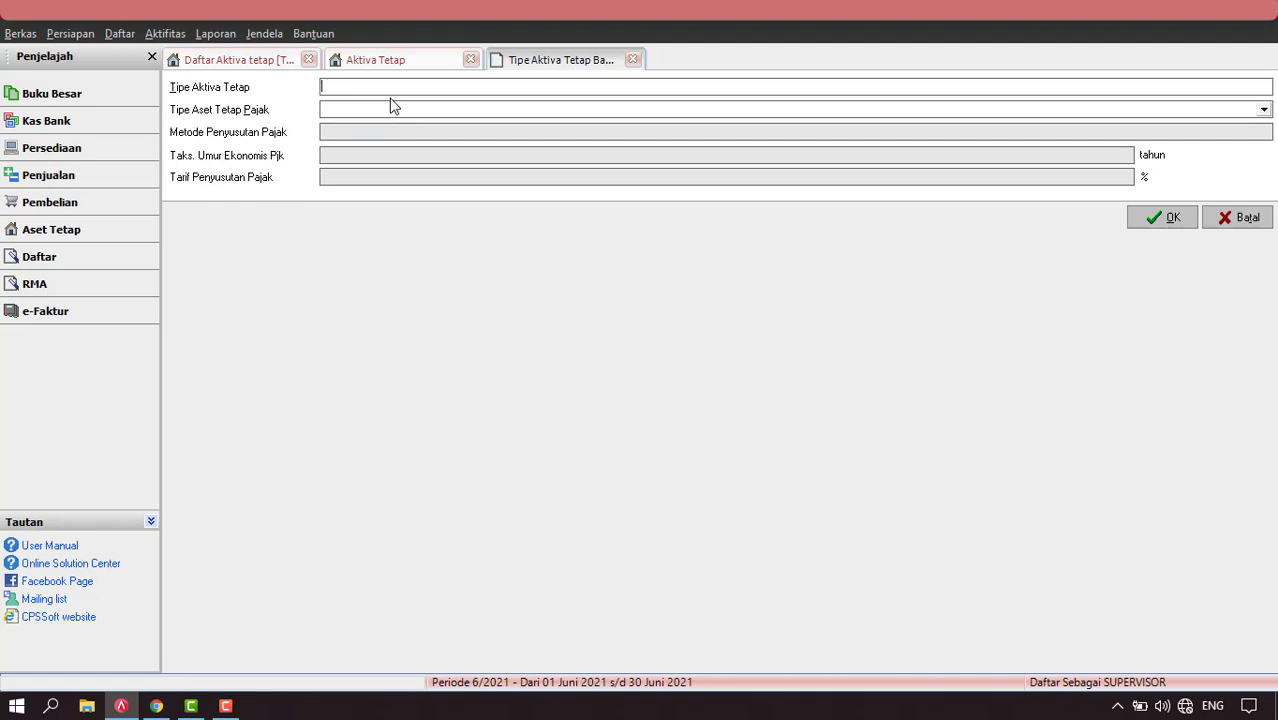
type("Kendaraan")
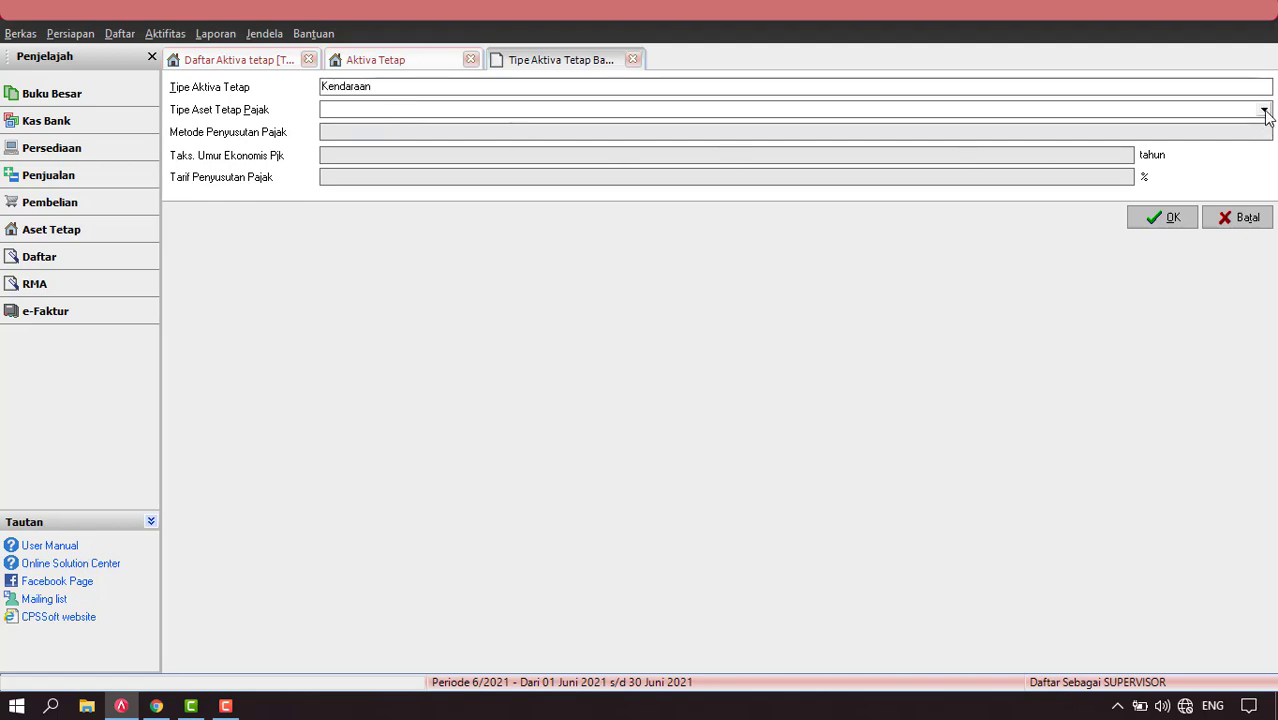
Link it to new tax type Golongan 2 Garis Lurus, straight-line over 8 years, and save both.
left_click(1264, 110)
left_click(376, 128)
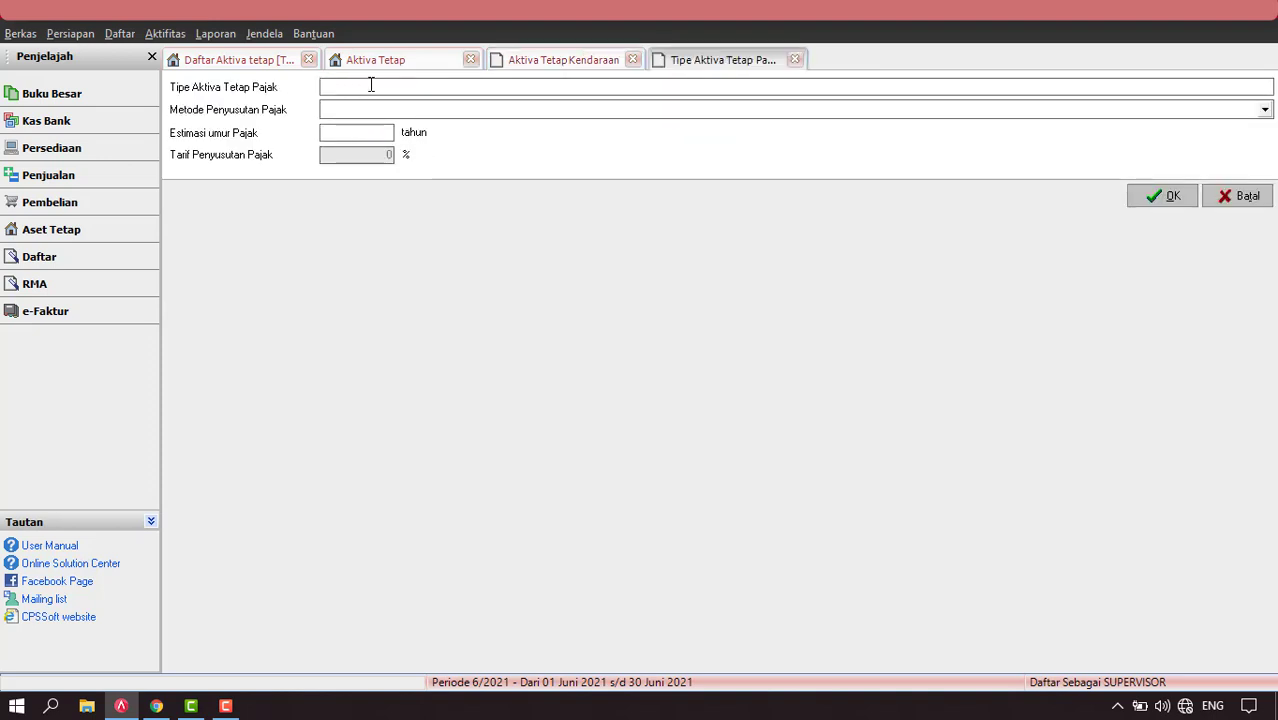
type("ngan 2")
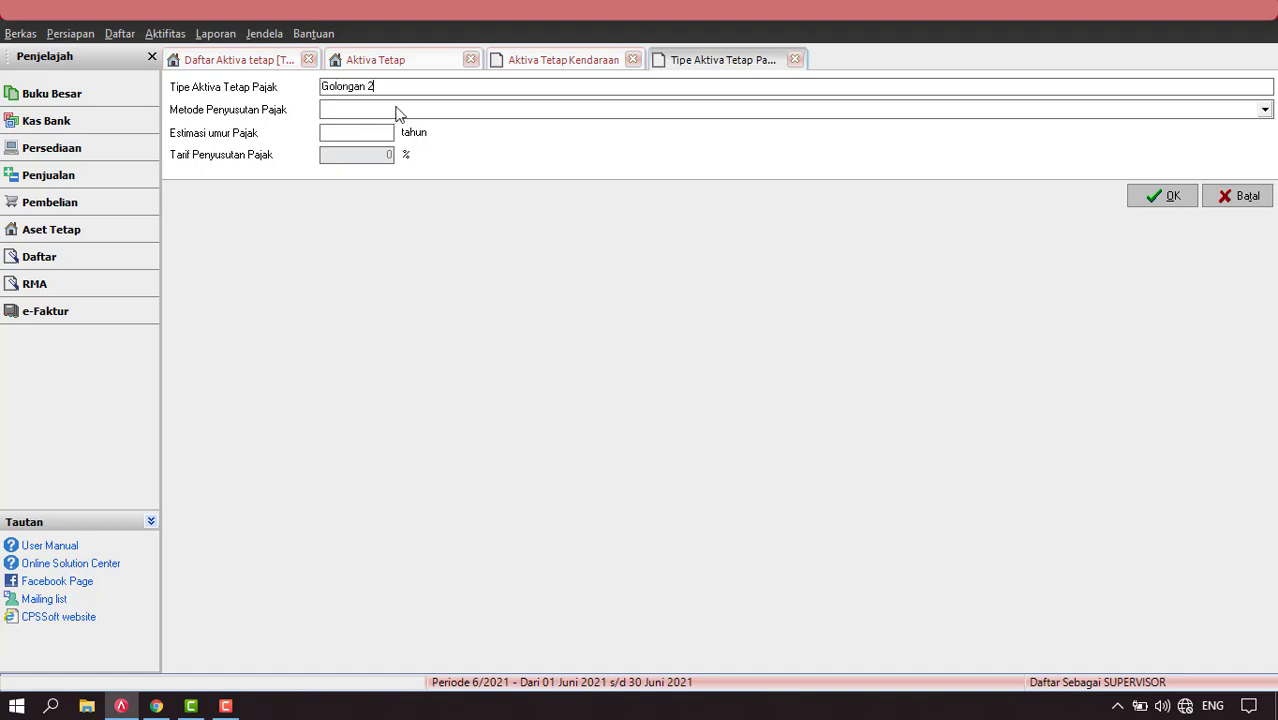
type(" Garis Lurus")
left_click(537, 112)
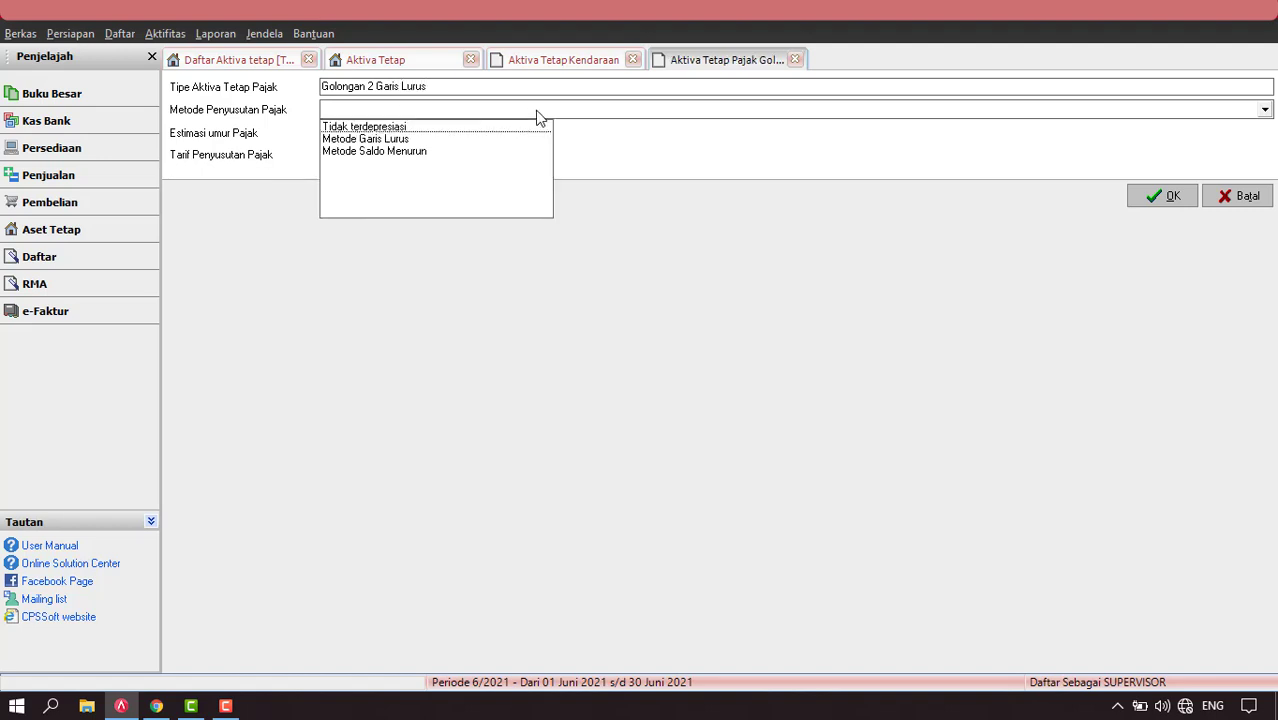
left_click(385, 141)
left_click(357, 129)
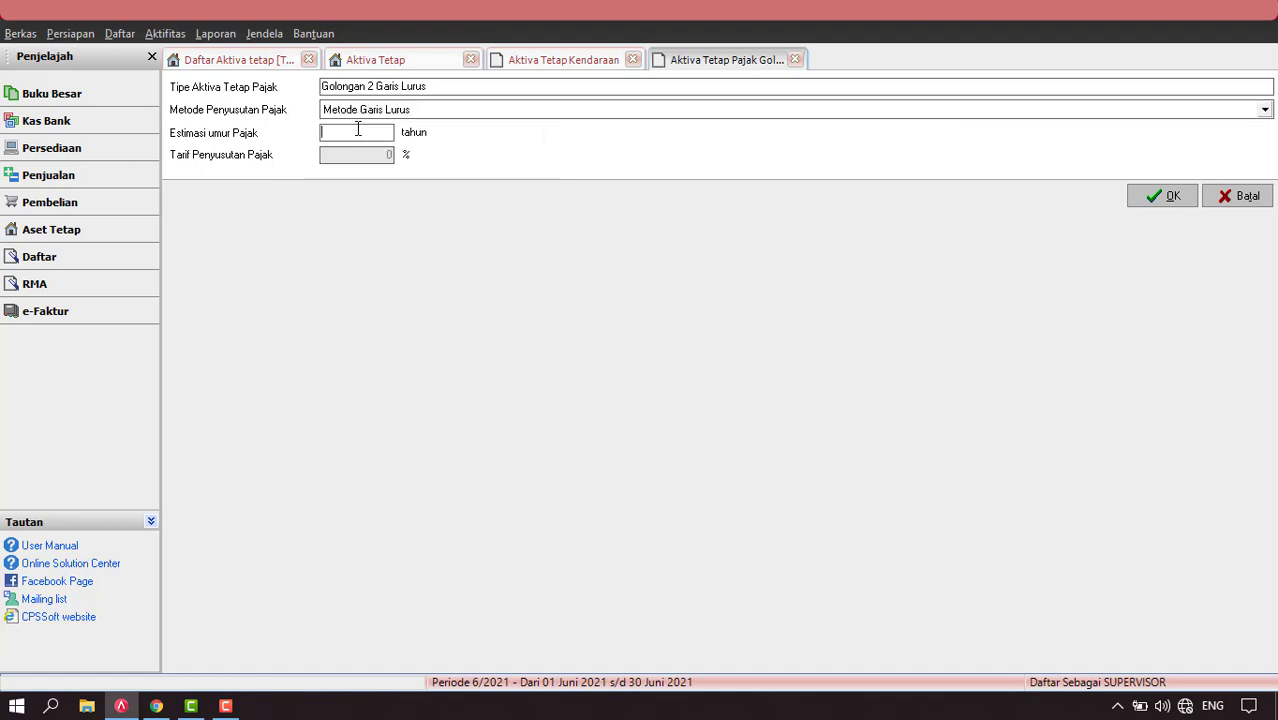
type("8")
left_click(1172, 197)
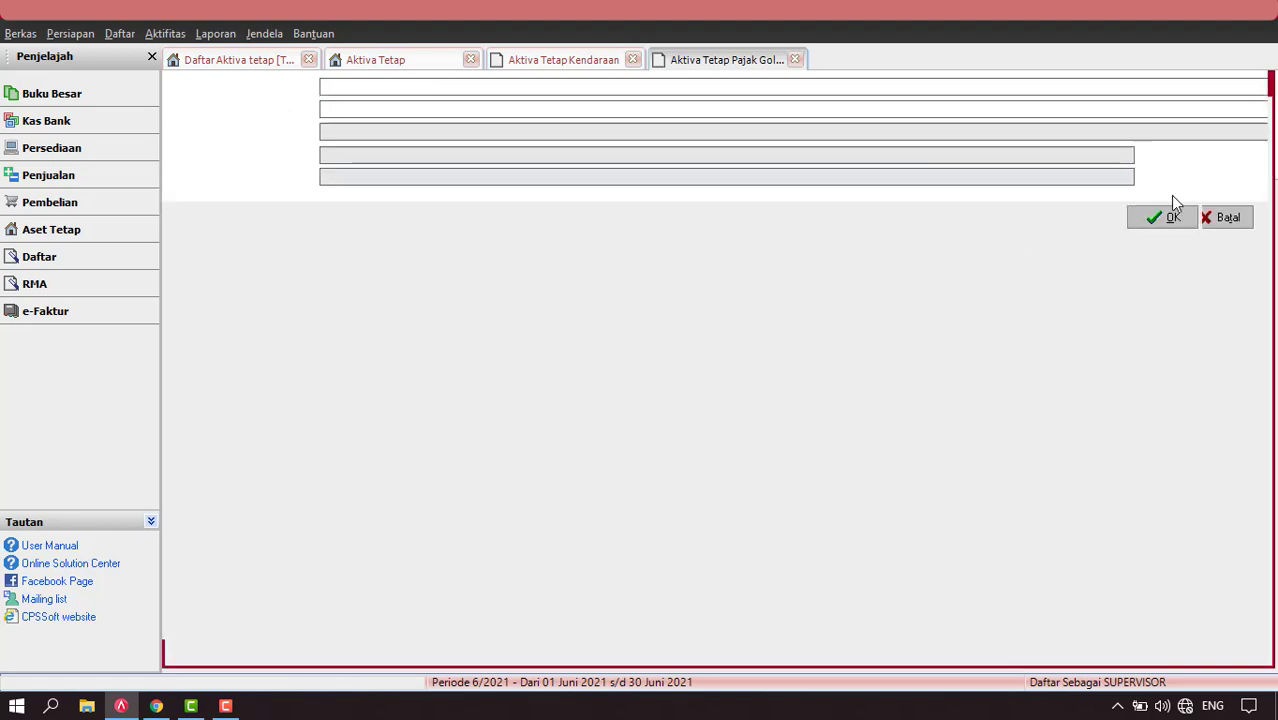
left_click(1172, 218)
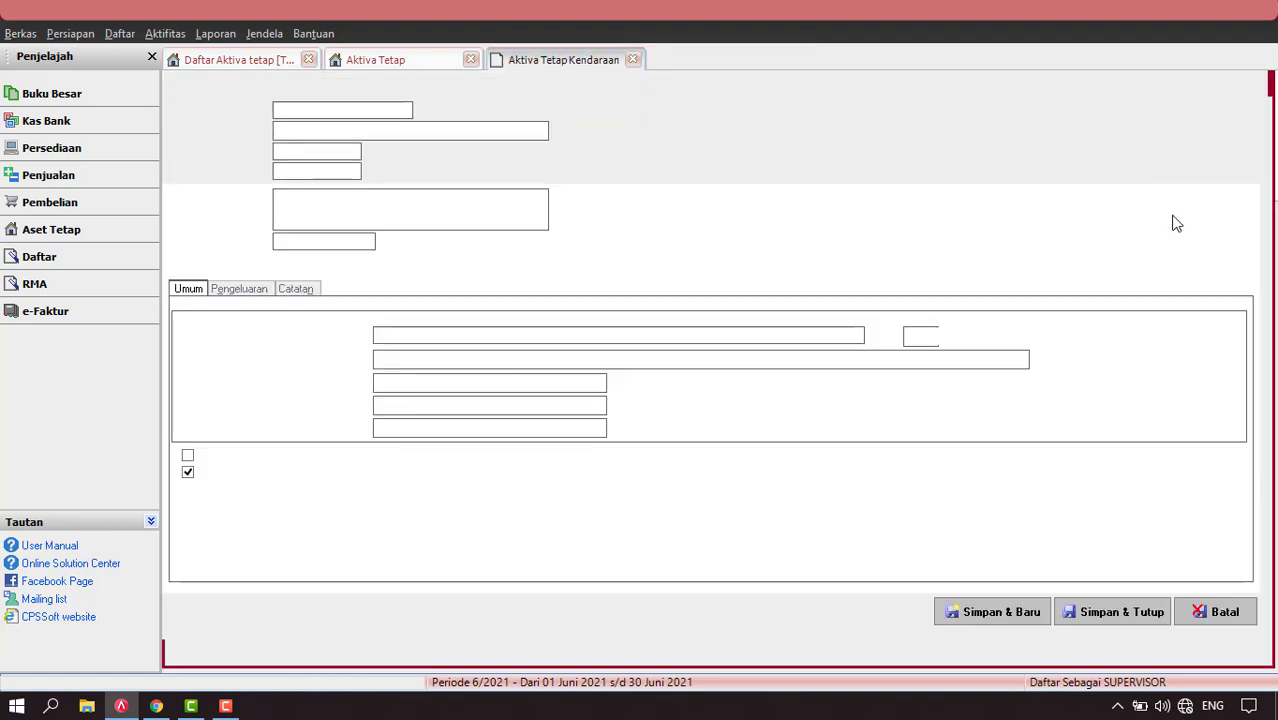
Set the purchase date (Tgl Beli) to 06/01/2021 from the calendar.
left_click(316, 204)
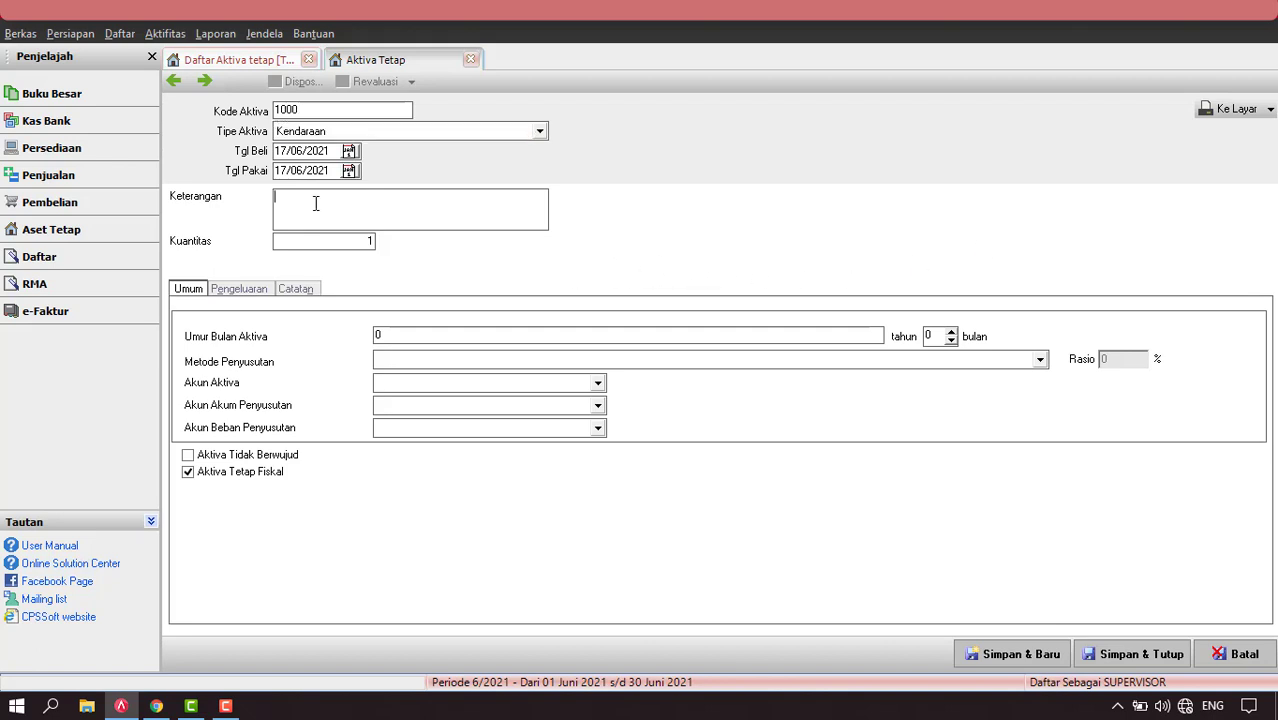
left_click(350, 151)
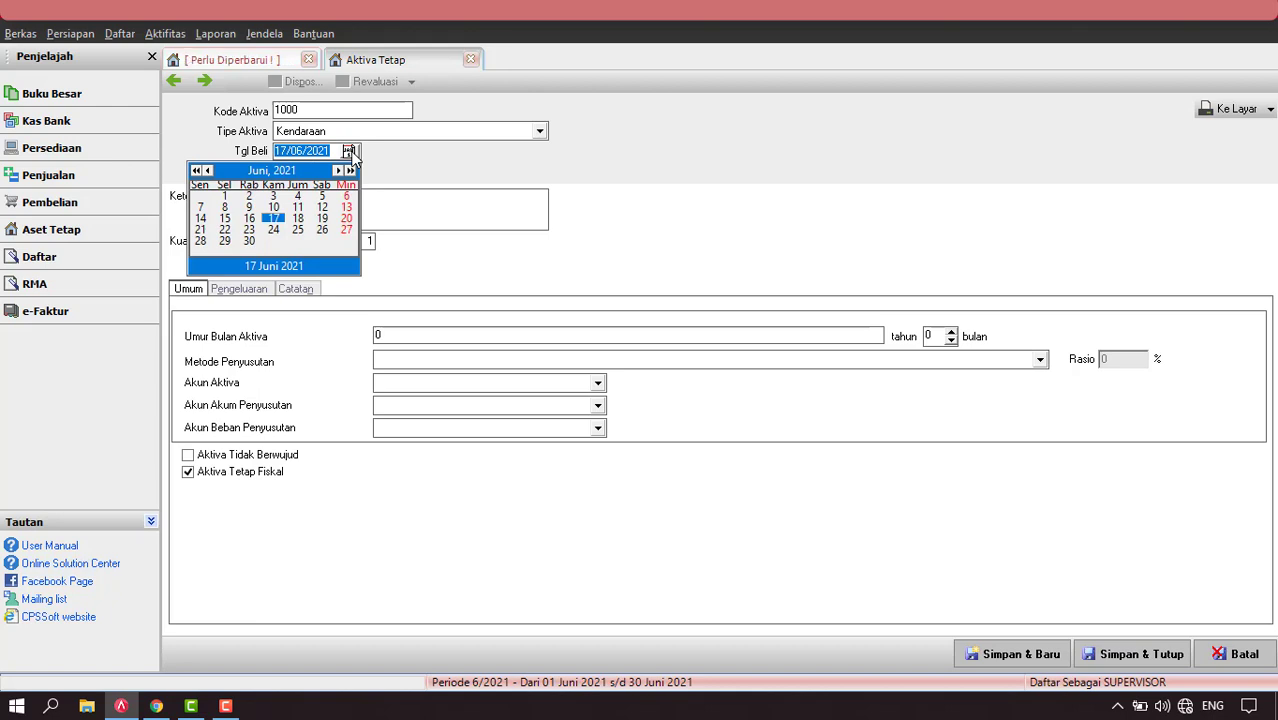
left_click(209, 171)
left_click(209, 171)
left_click(209, 171)
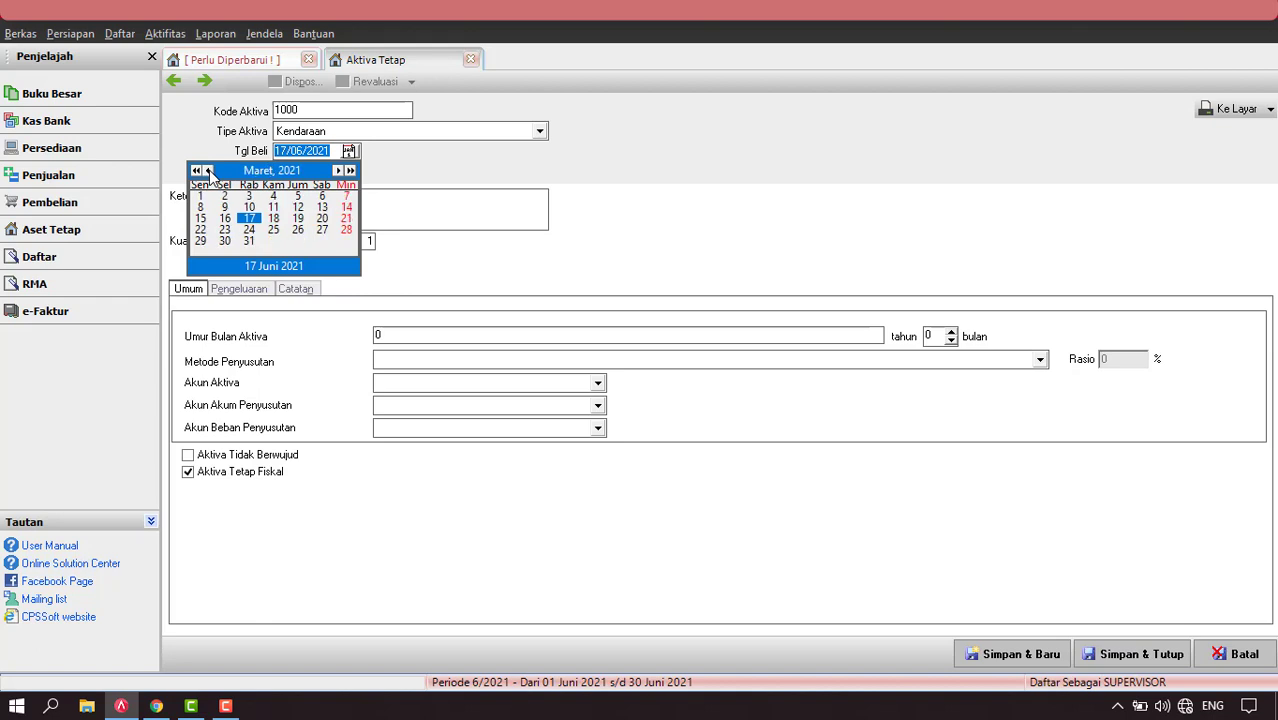
left_click(209, 171)
left_click(209, 171)
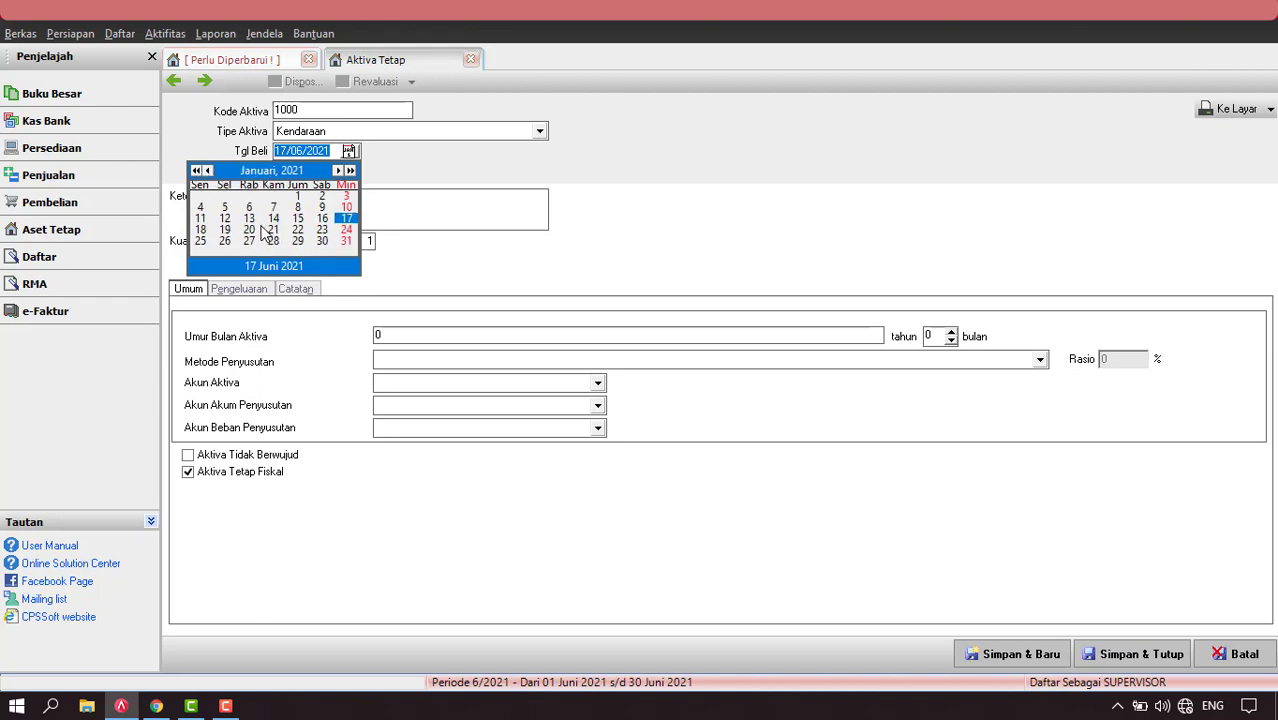
left_click(249, 208)
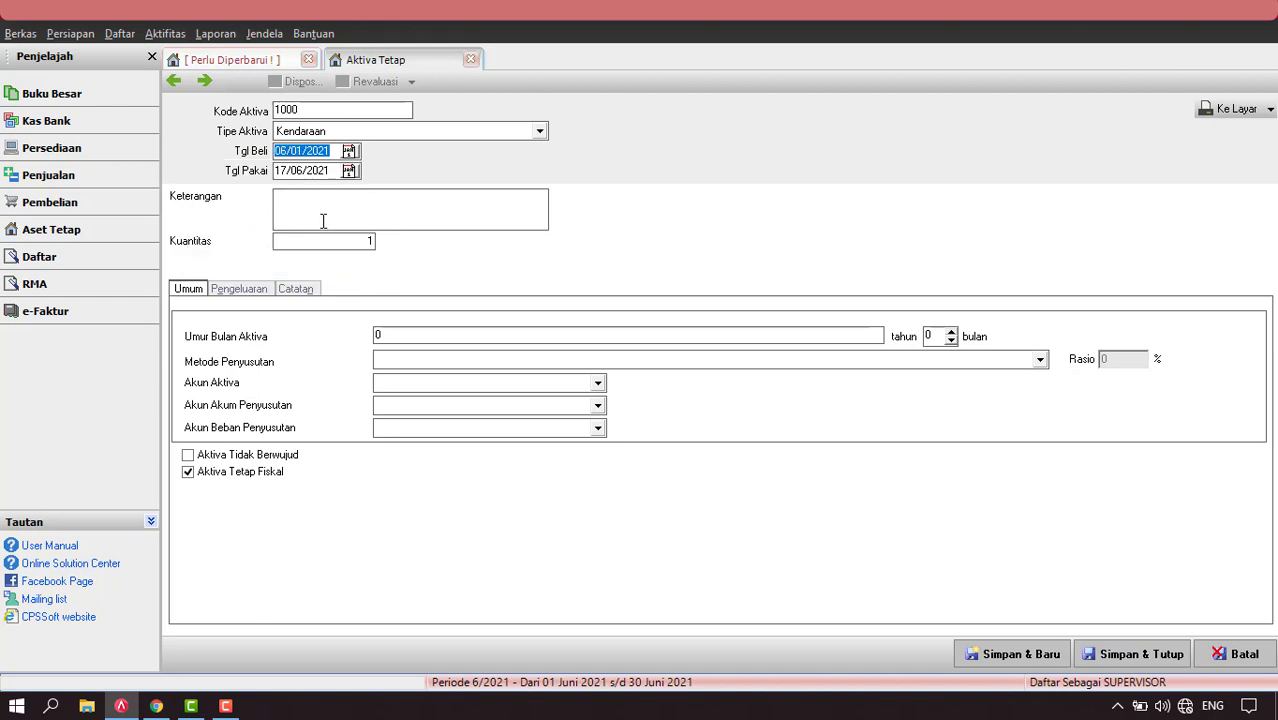
Set the usage date (Tgl Pakai) to 06/01/2021 and describe the asset as 'Motor Honda'.
left_click(351, 173)
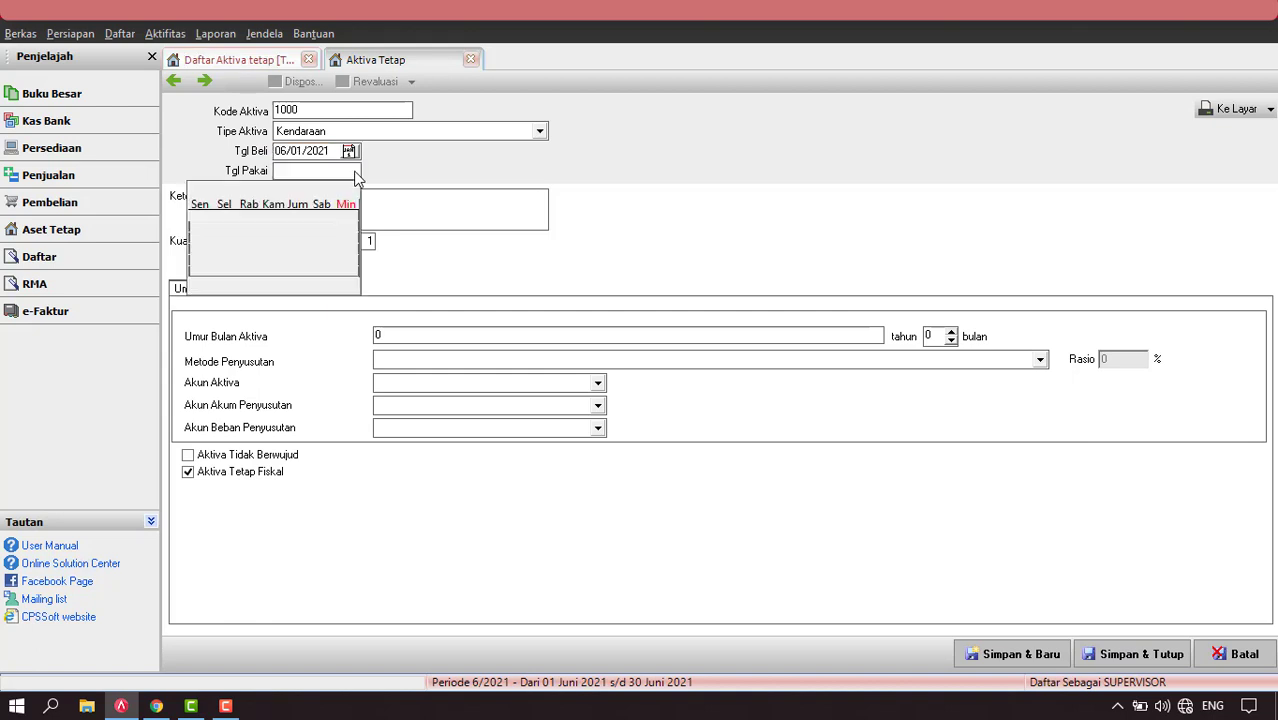
left_click(209, 190)
left_click(209, 190)
left_click(209, 190)
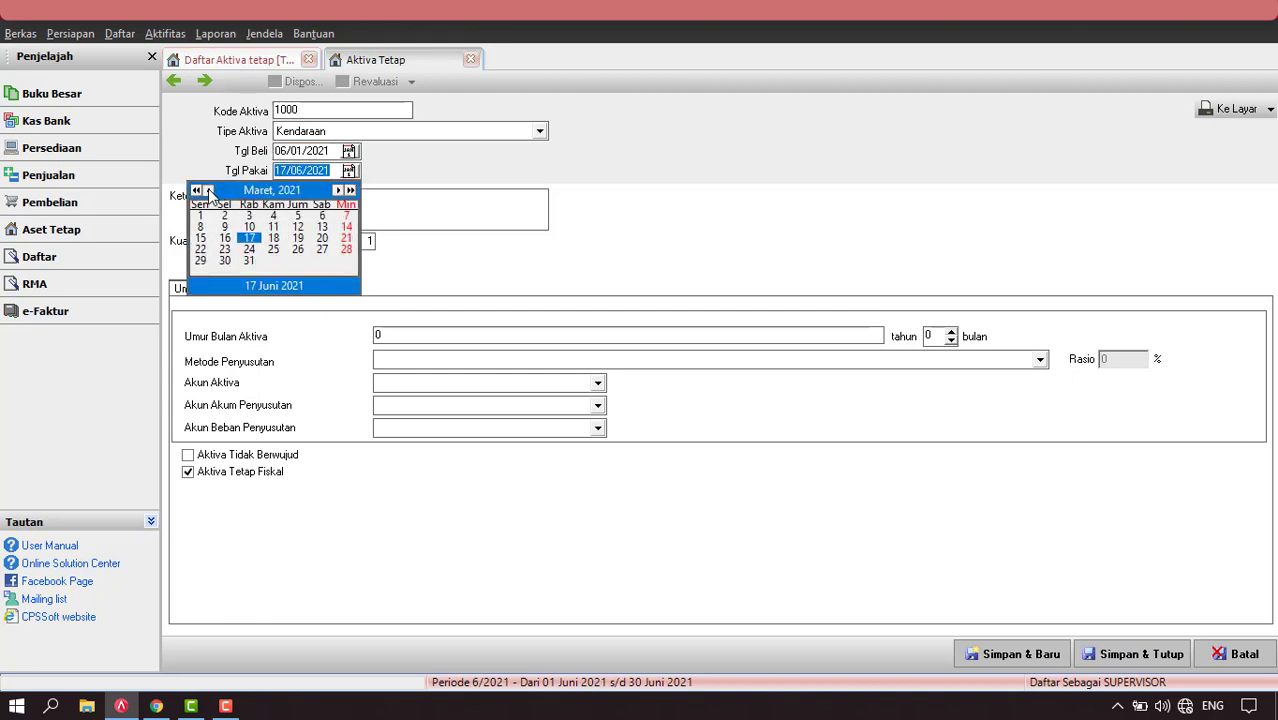
left_click(209, 190)
left_click(209, 190)
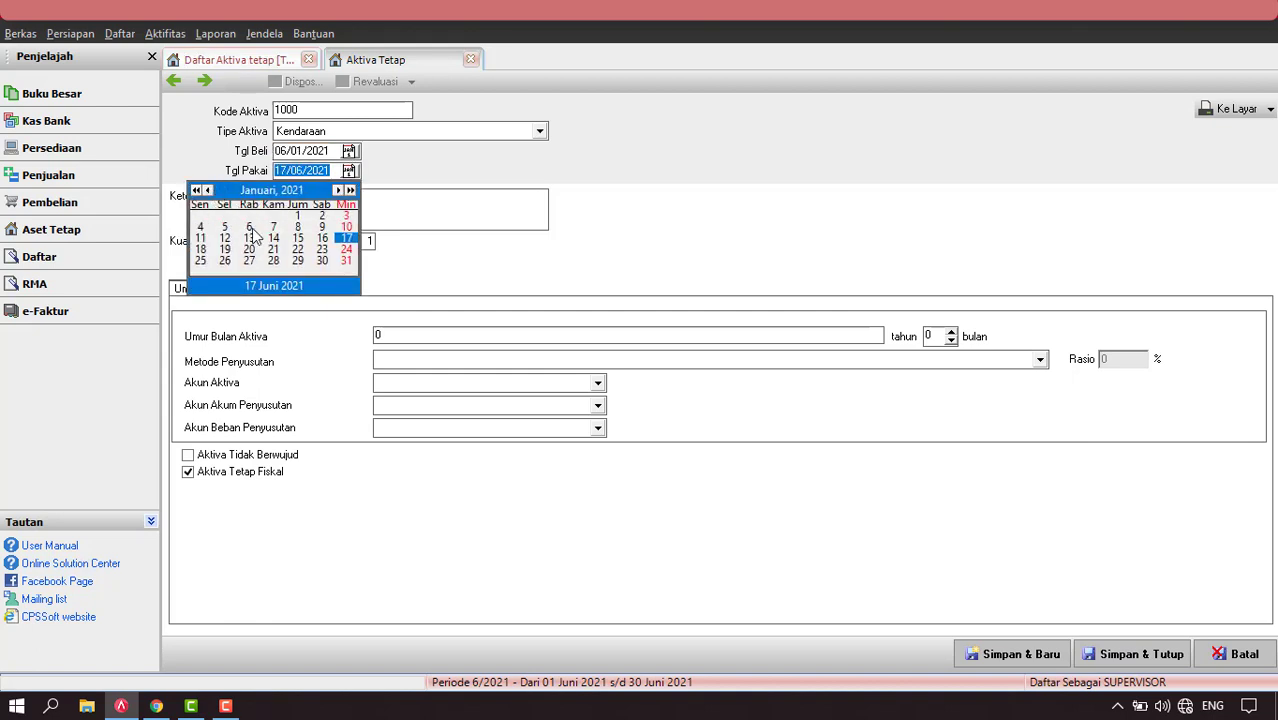
left_click(251, 228)
left_click(355, 216)
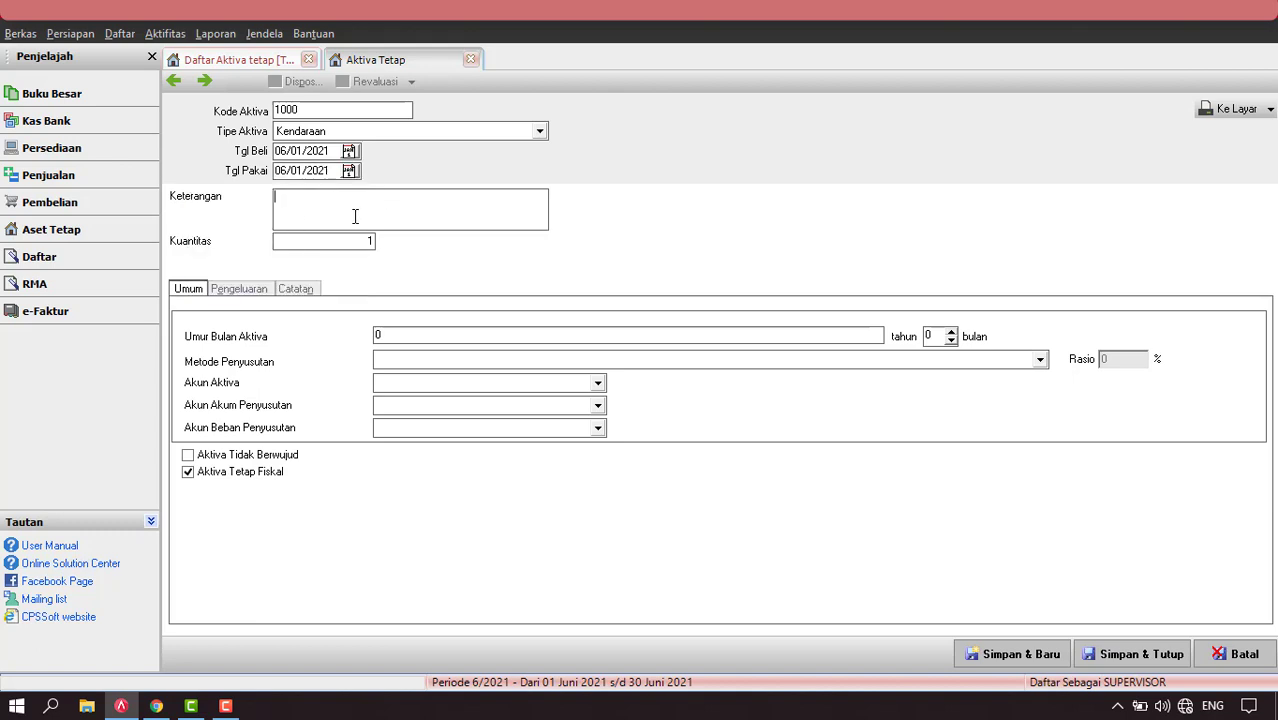
type("Motor Honda")
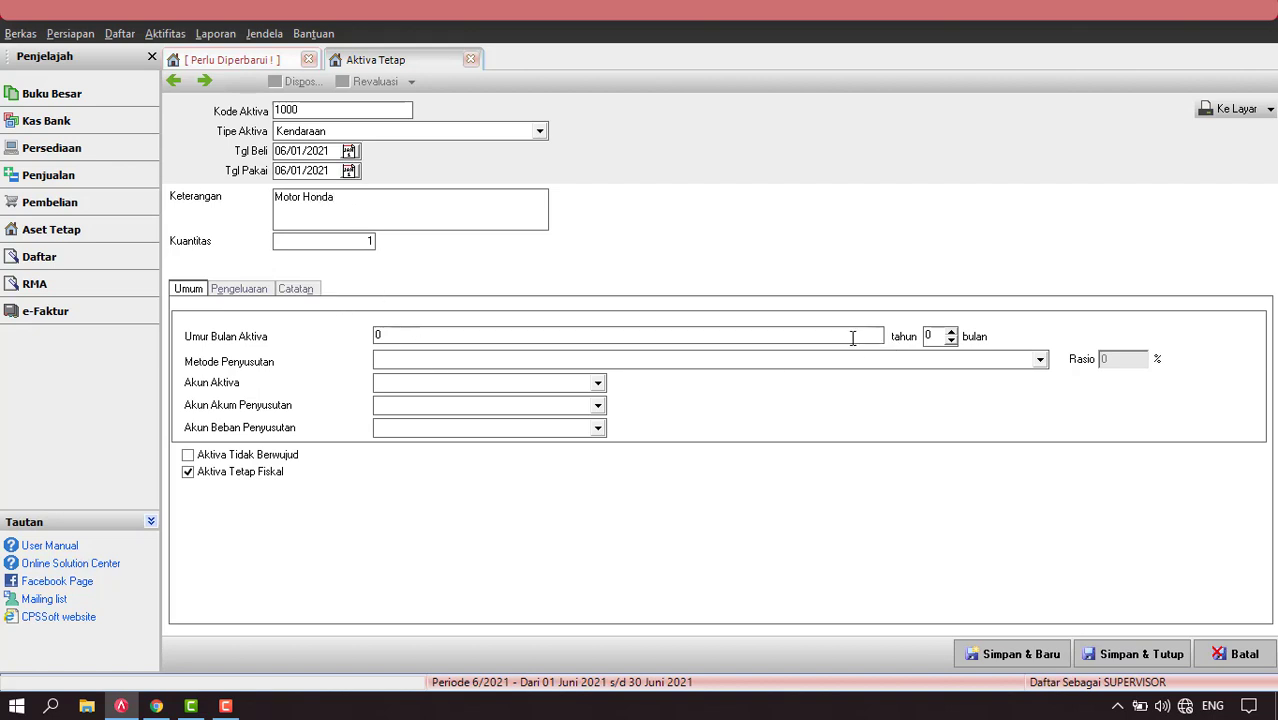
left_click(391, 333)
Give the asset an 8-year useful life with straight-line depreciation.
type("8")
left_click(415, 364)
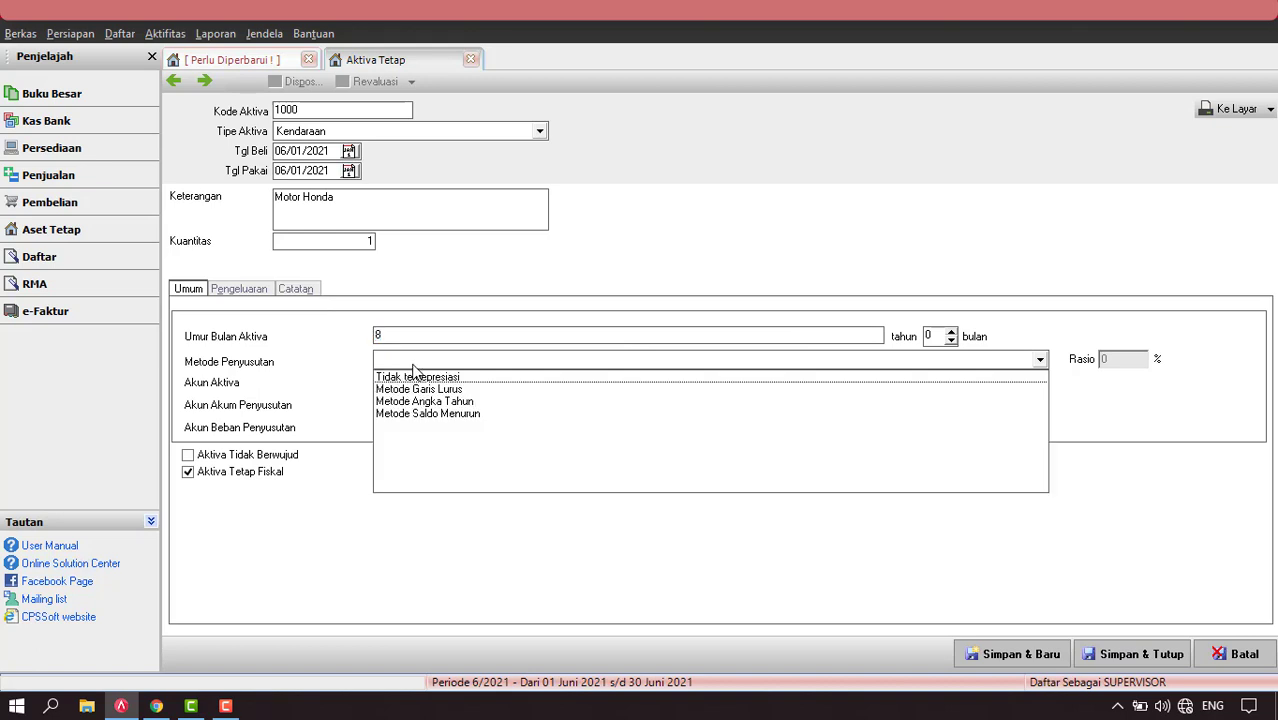
left_click(442, 393)
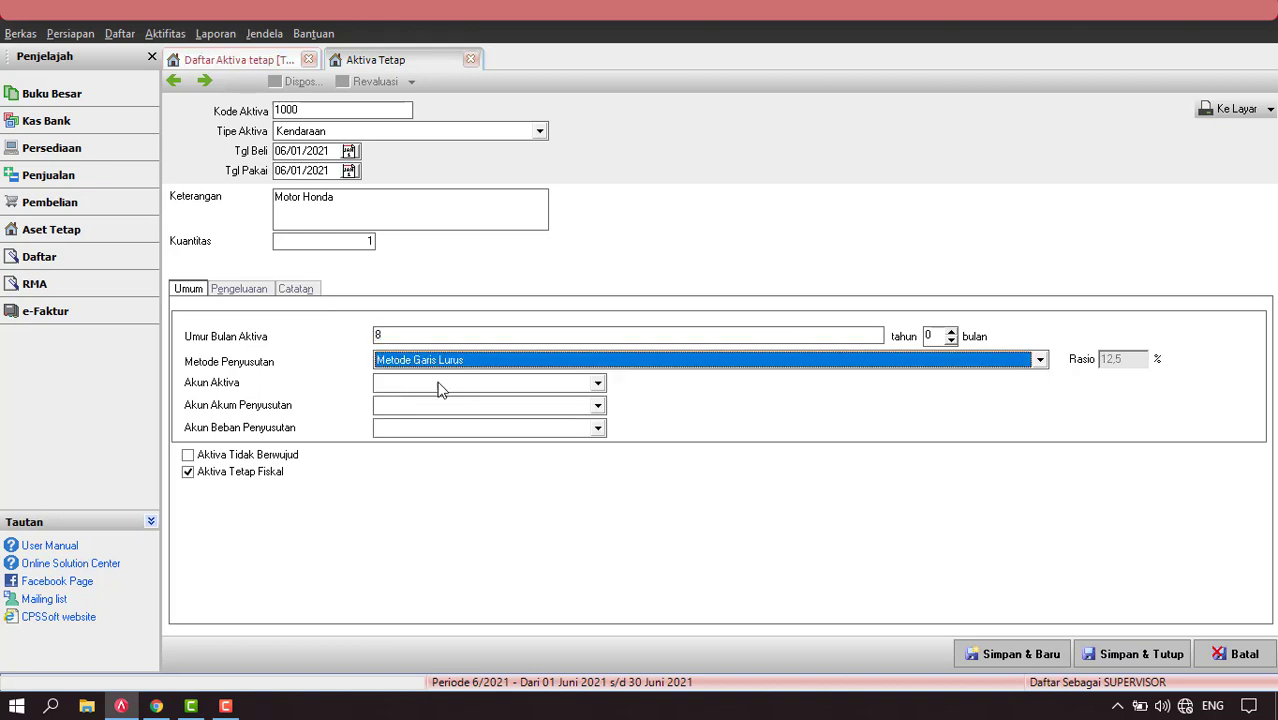
Assign the Kendaraan, Akumulasi Penyusutan Kendaraan and Biaya Penyusutan Kendaraan accounts.
left_click(440, 385)
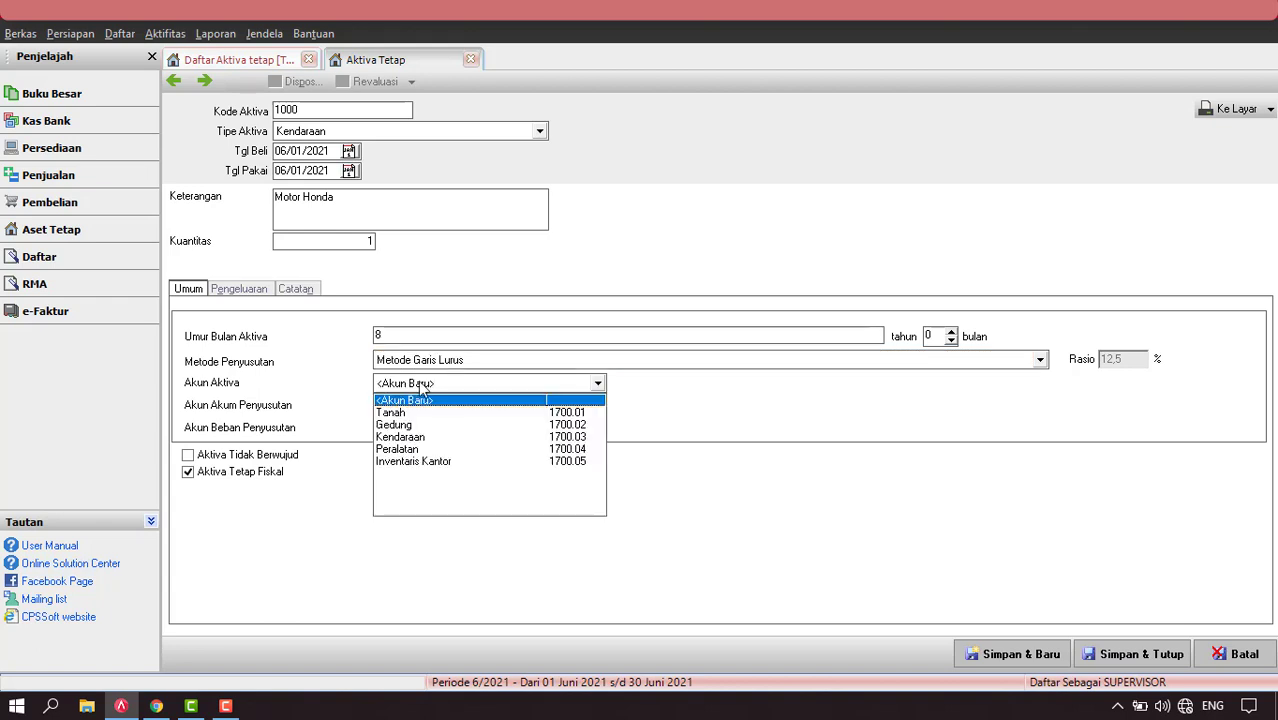
left_click(404, 437)
left_click(420, 406)
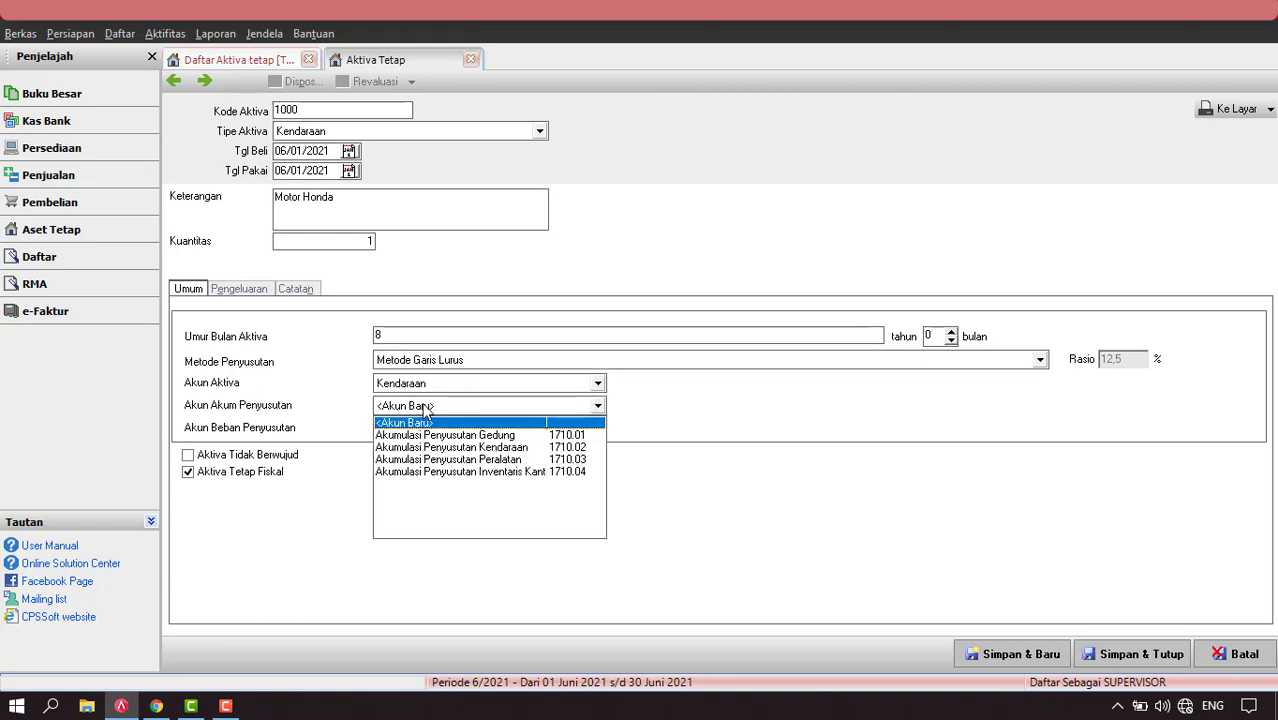
left_click(496, 448)
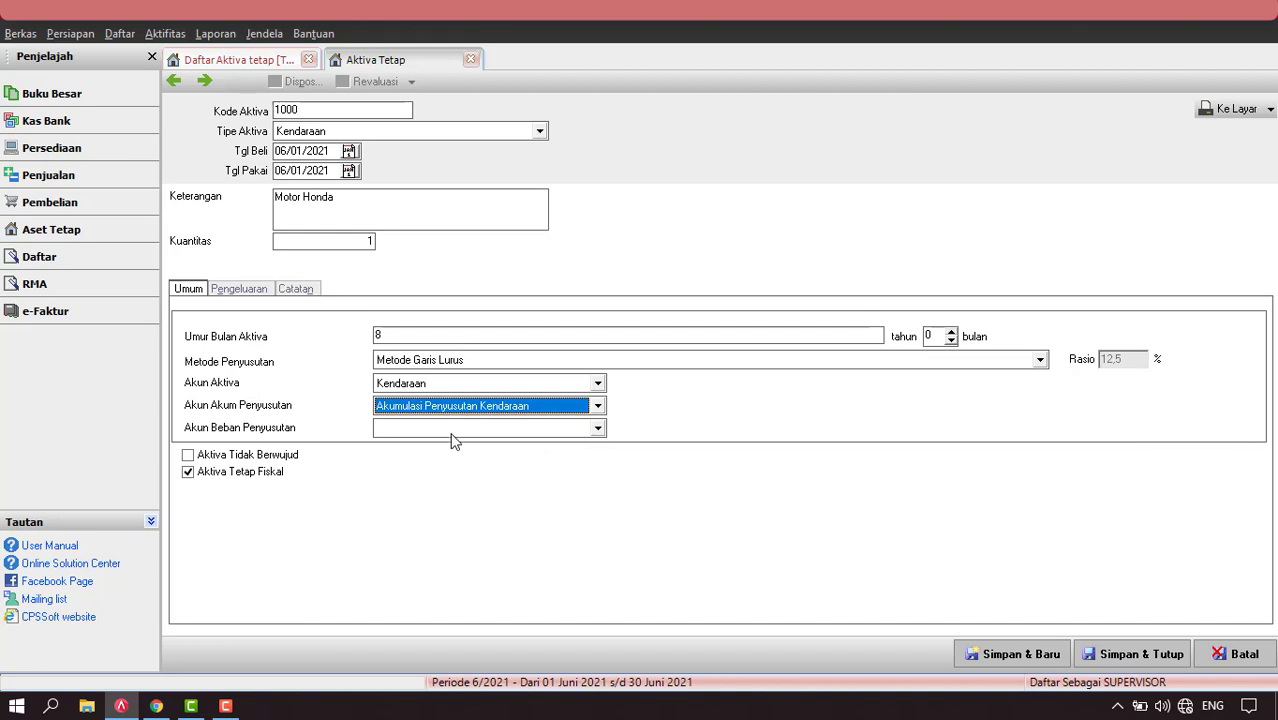
left_click(452, 435)
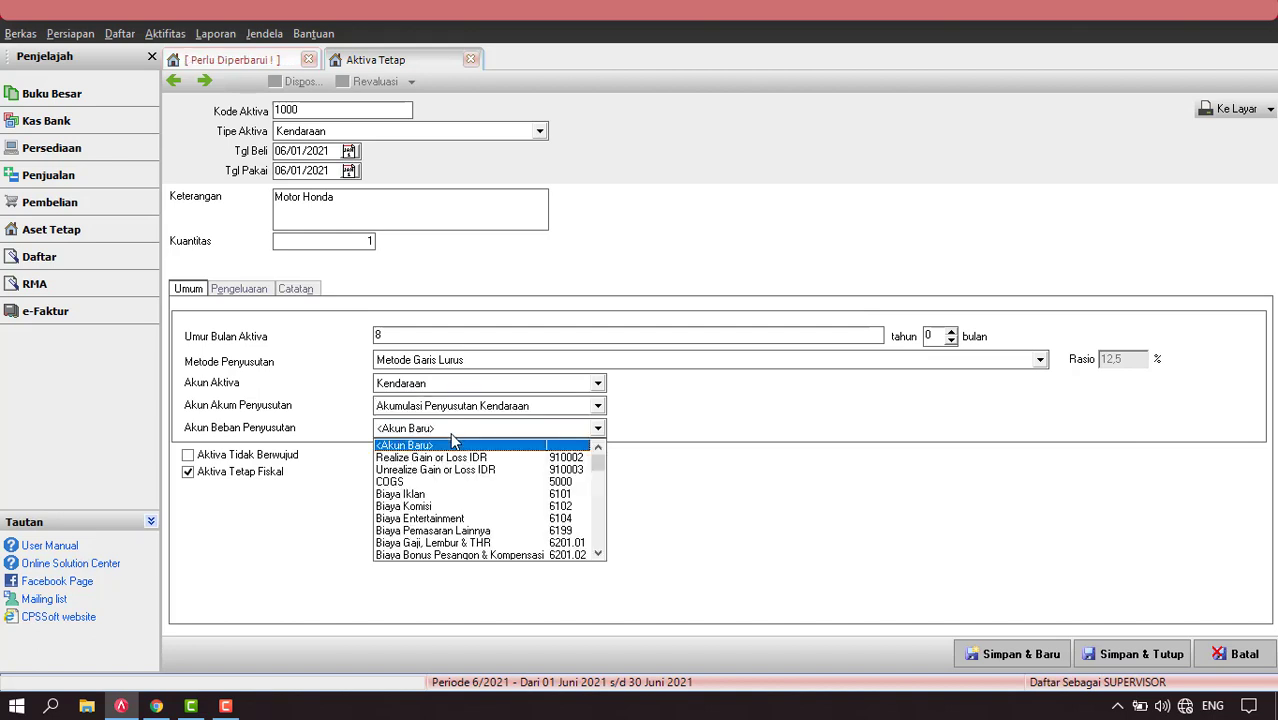
type("B")
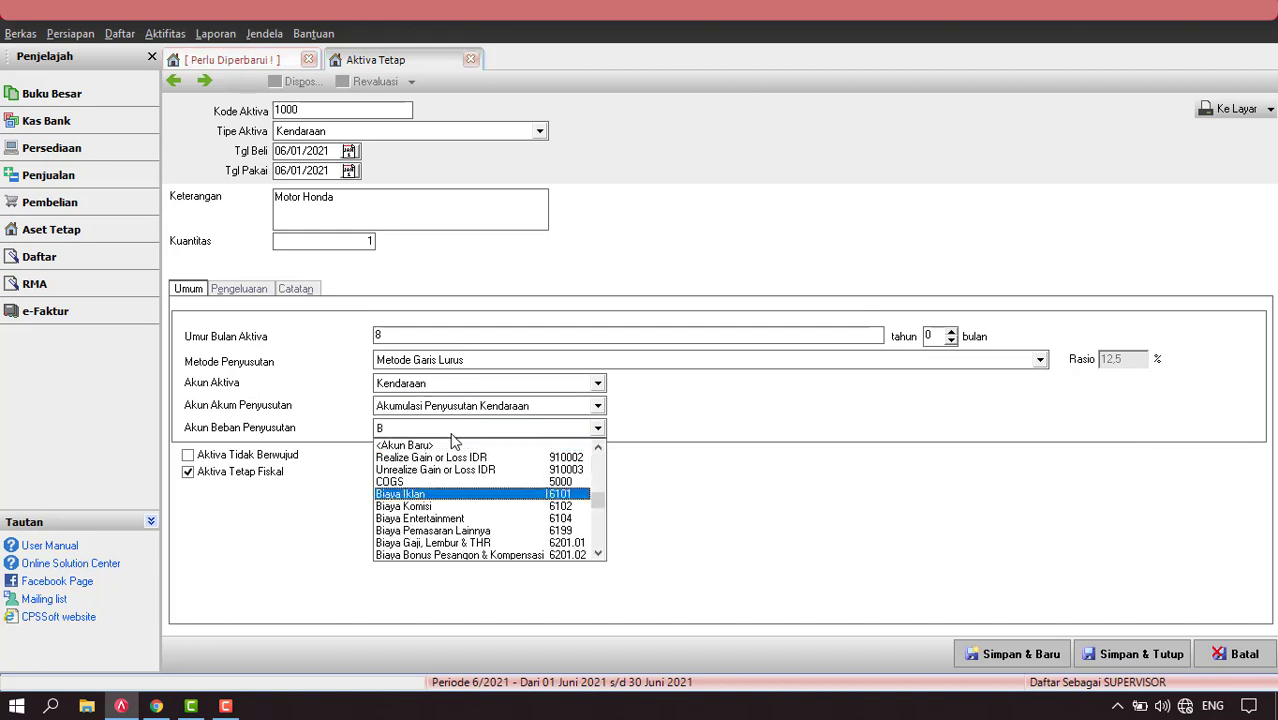
type("iaya Pen")
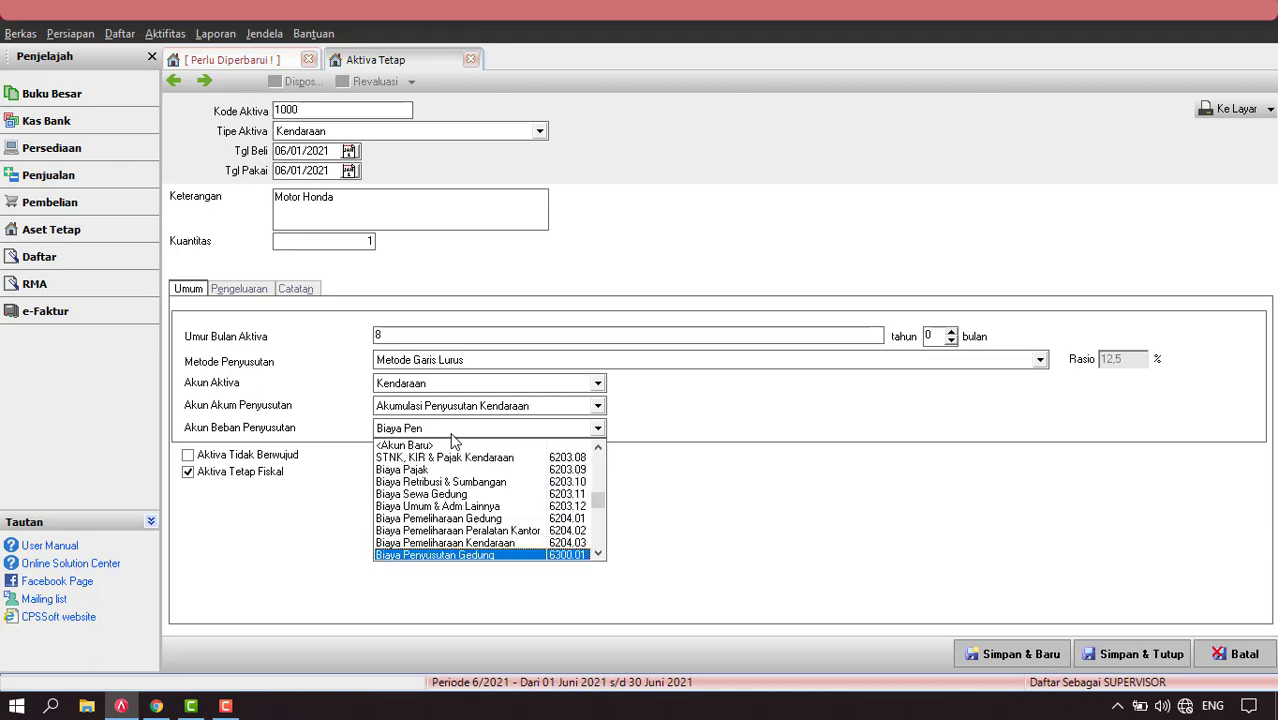
left_click(598, 553)
left_click(598, 553)
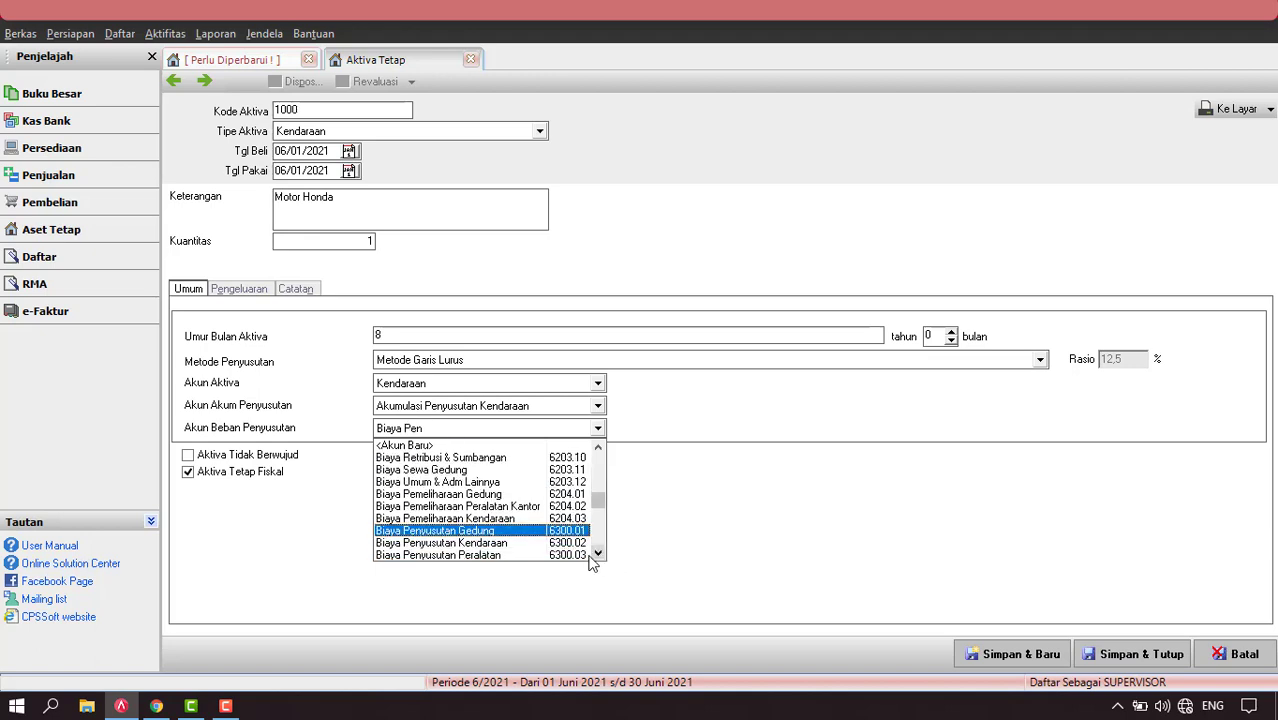
left_click(510, 545)
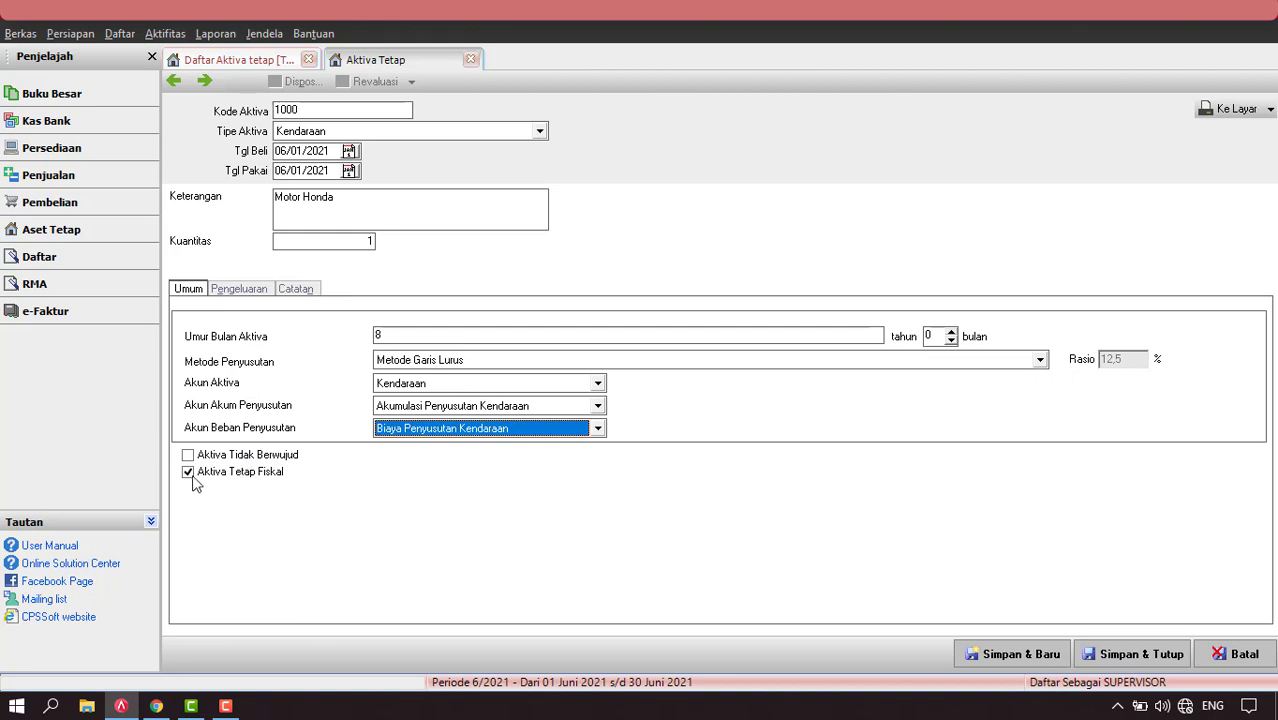
left_click(260, 289)
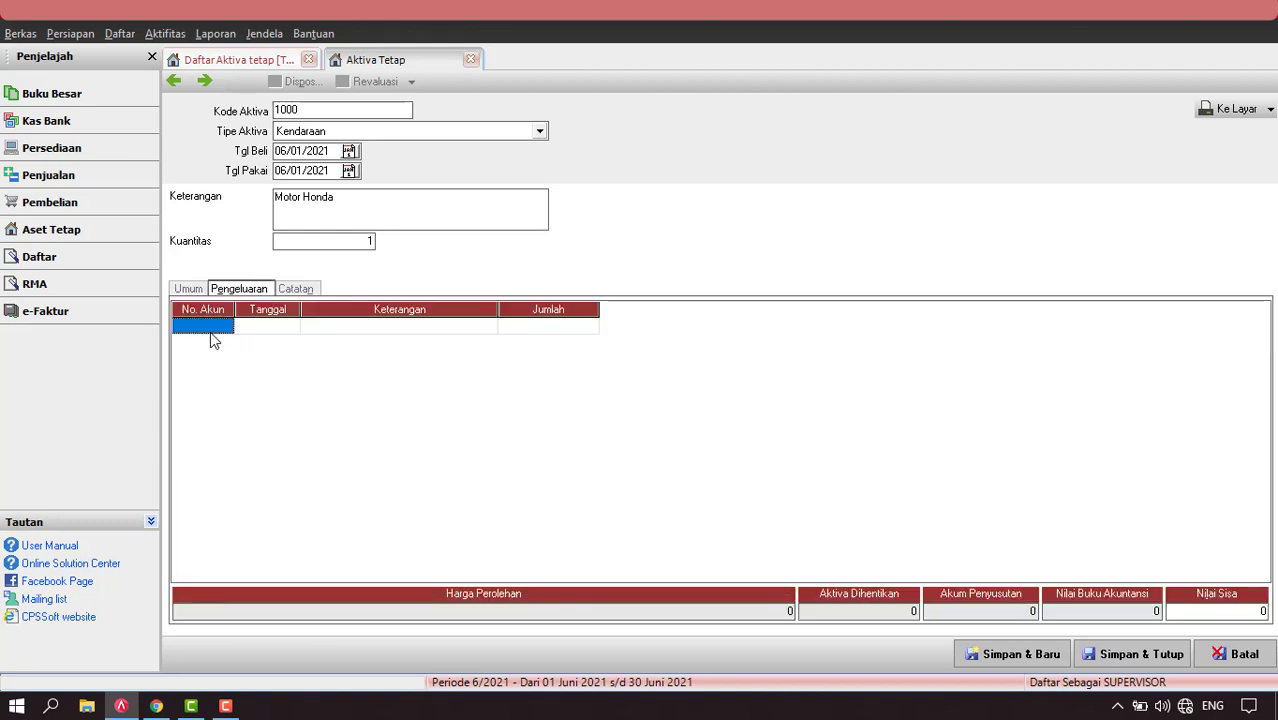
Add a 10.000.000 expense paid from 1000.02 Kas Besar and save the Motor Honda asset.
left_click(225, 331)
left_click(226, 327)
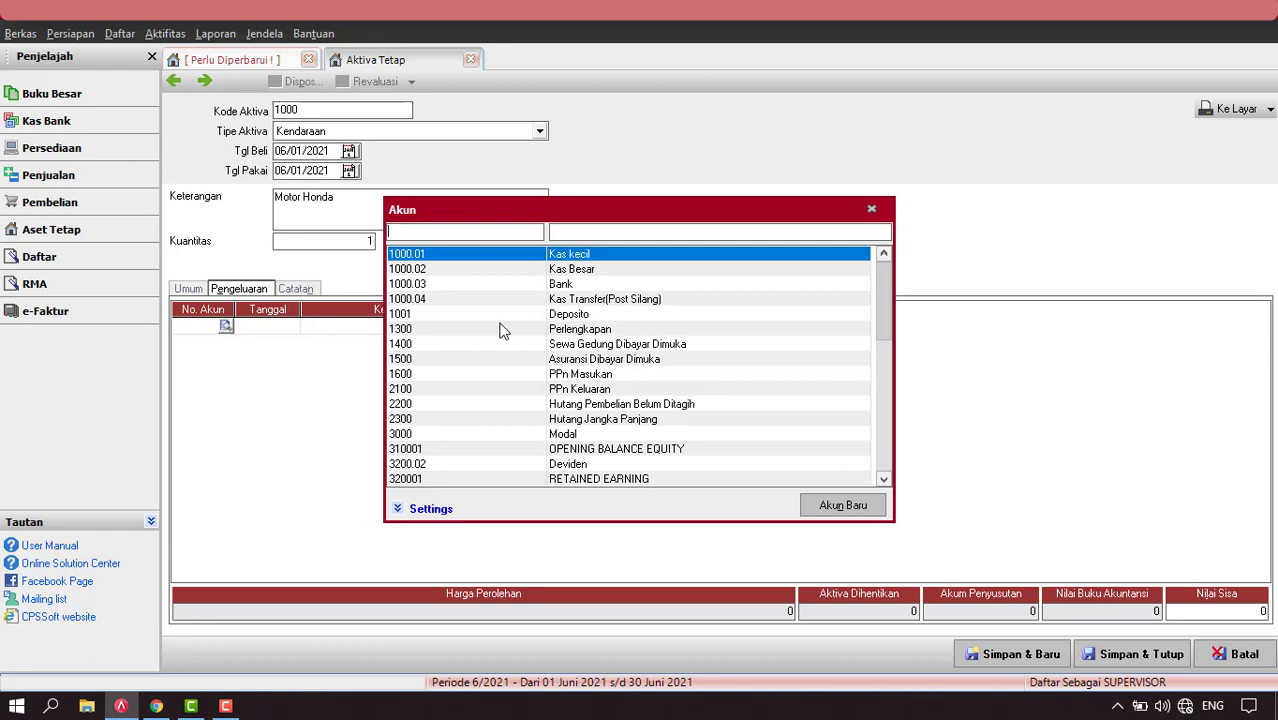
double_click(573, 270)
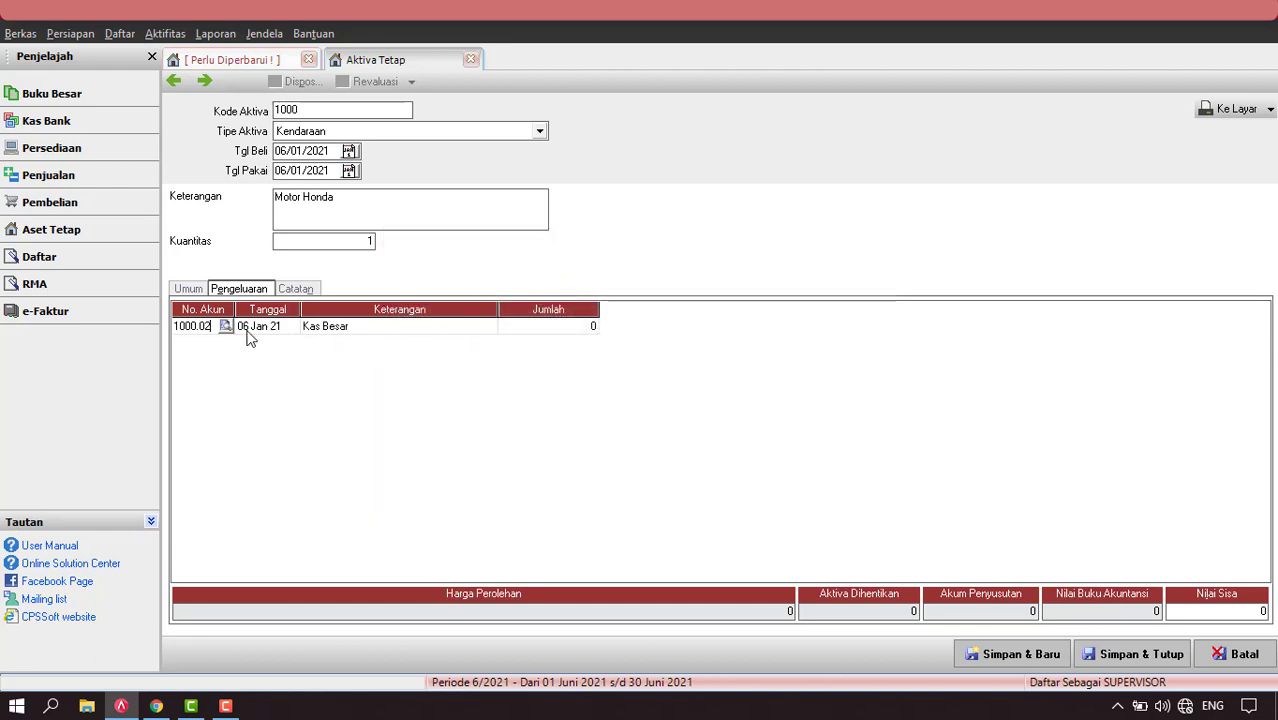
left_click(553, 330)
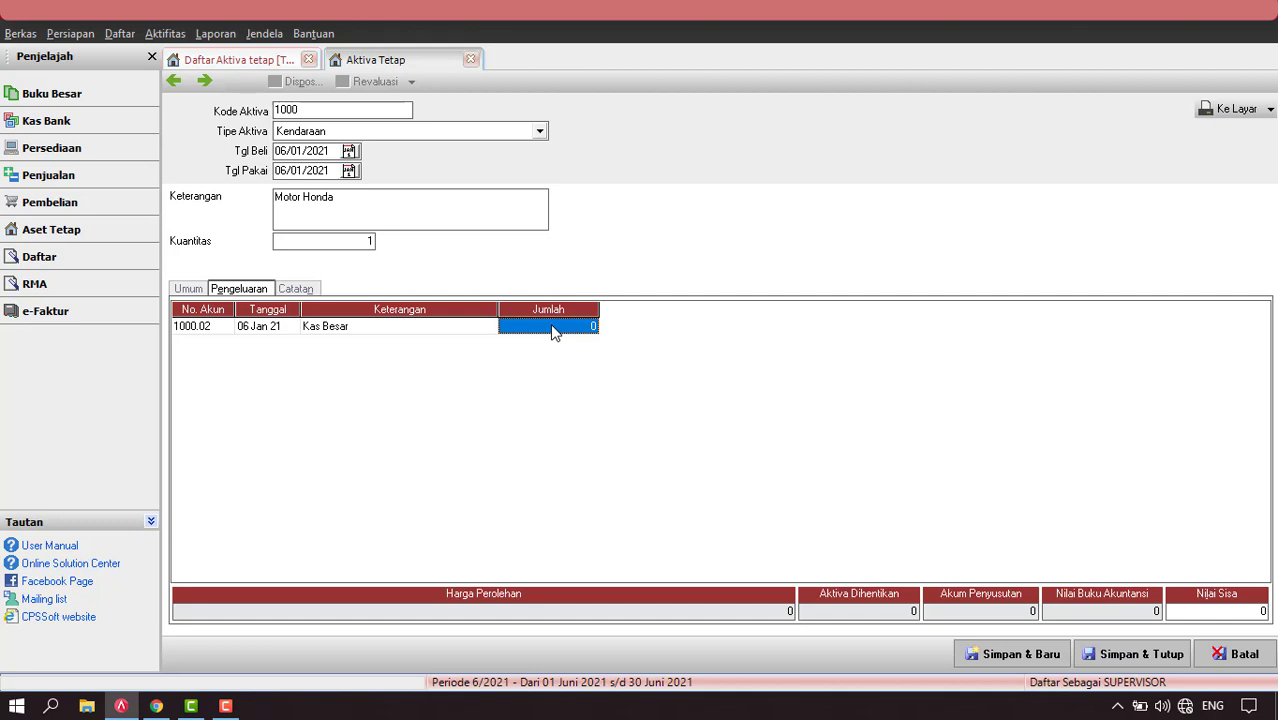
type("10.000.000")
key("Return")
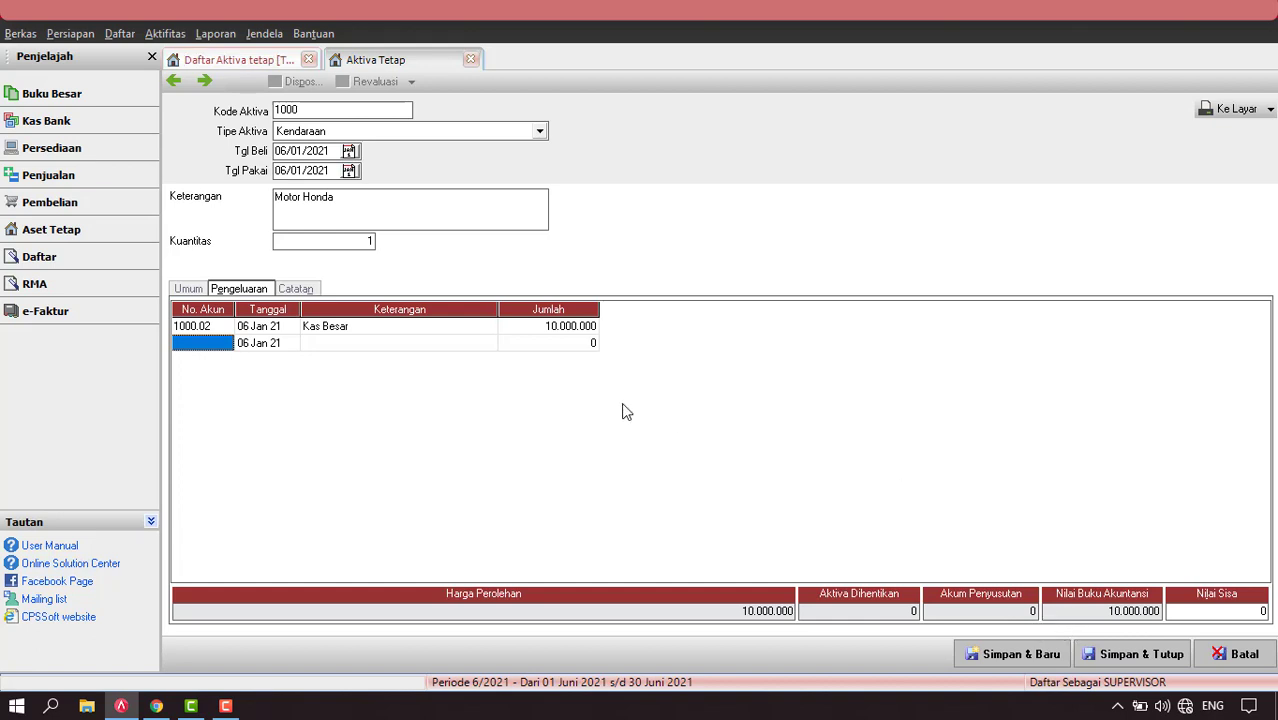
left_click(1153, 653)
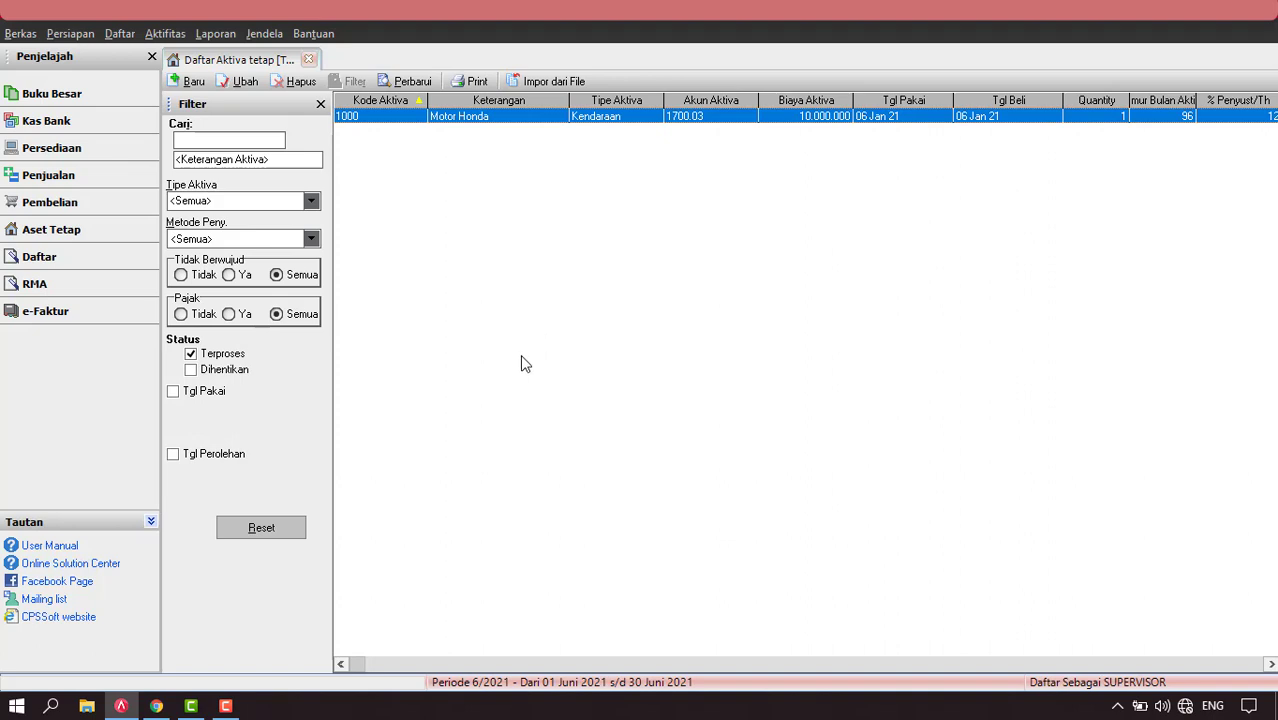
Close the Daftar Aktiva tetap list.
left_click(311, 60)
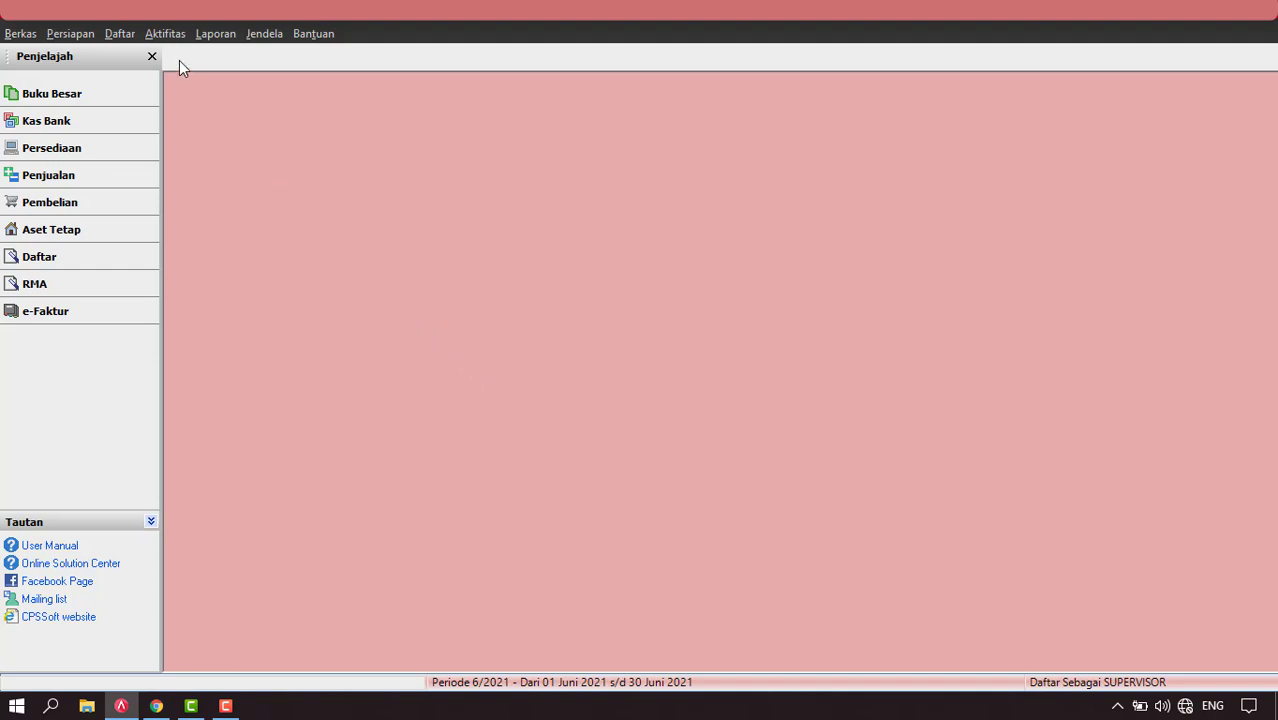
Run Proses Akhir Bulan for the Januari period and acknowledge the completion message.
left_click(163, 34)
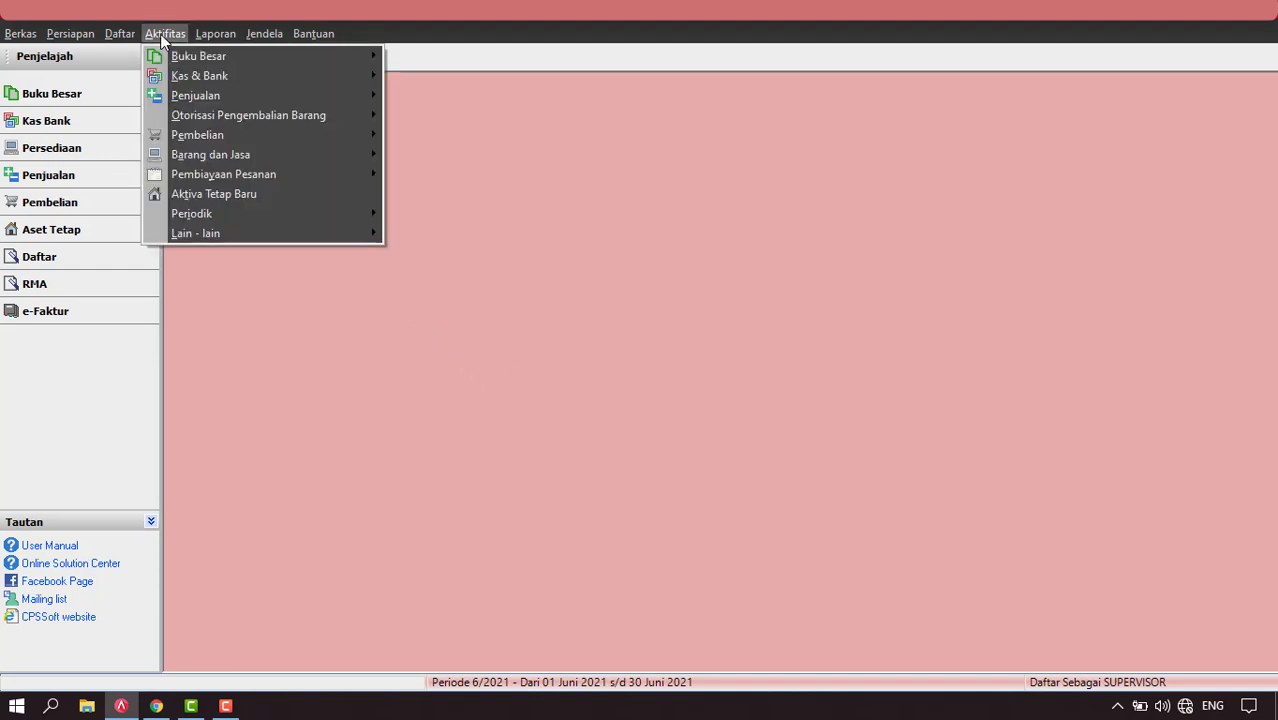
mouse_move(262, 214)
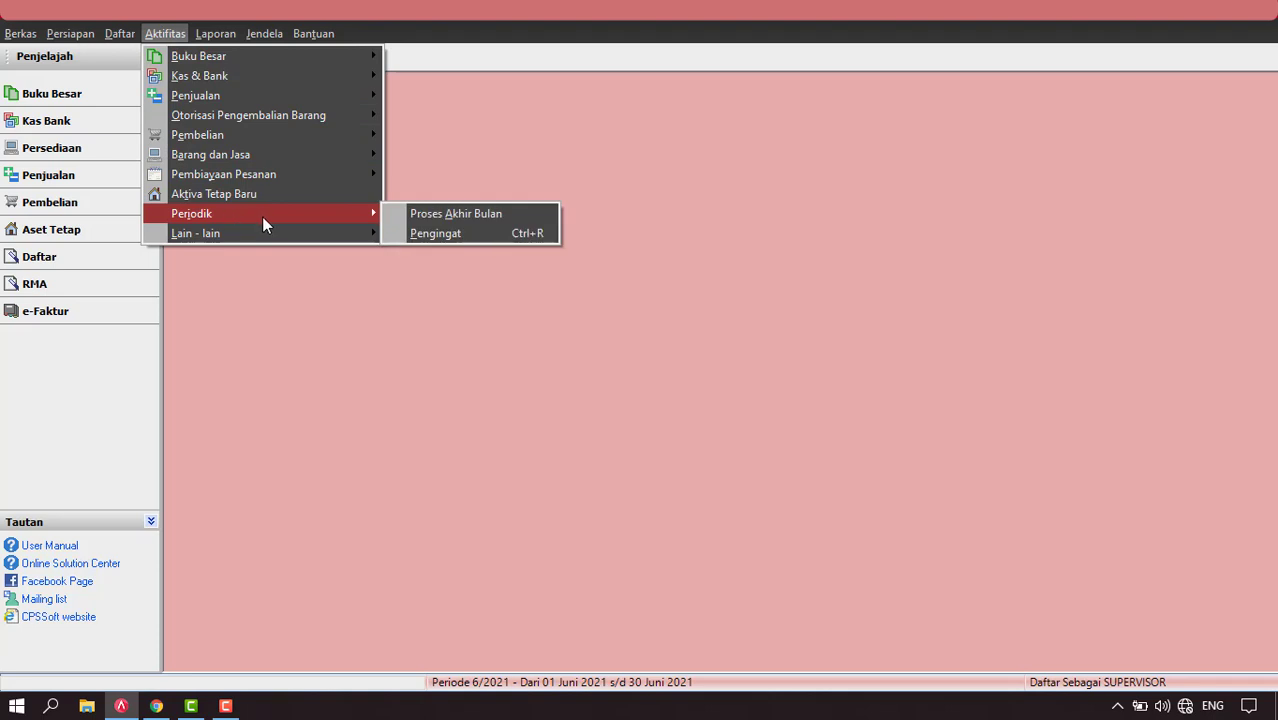
left_click(428, 211)
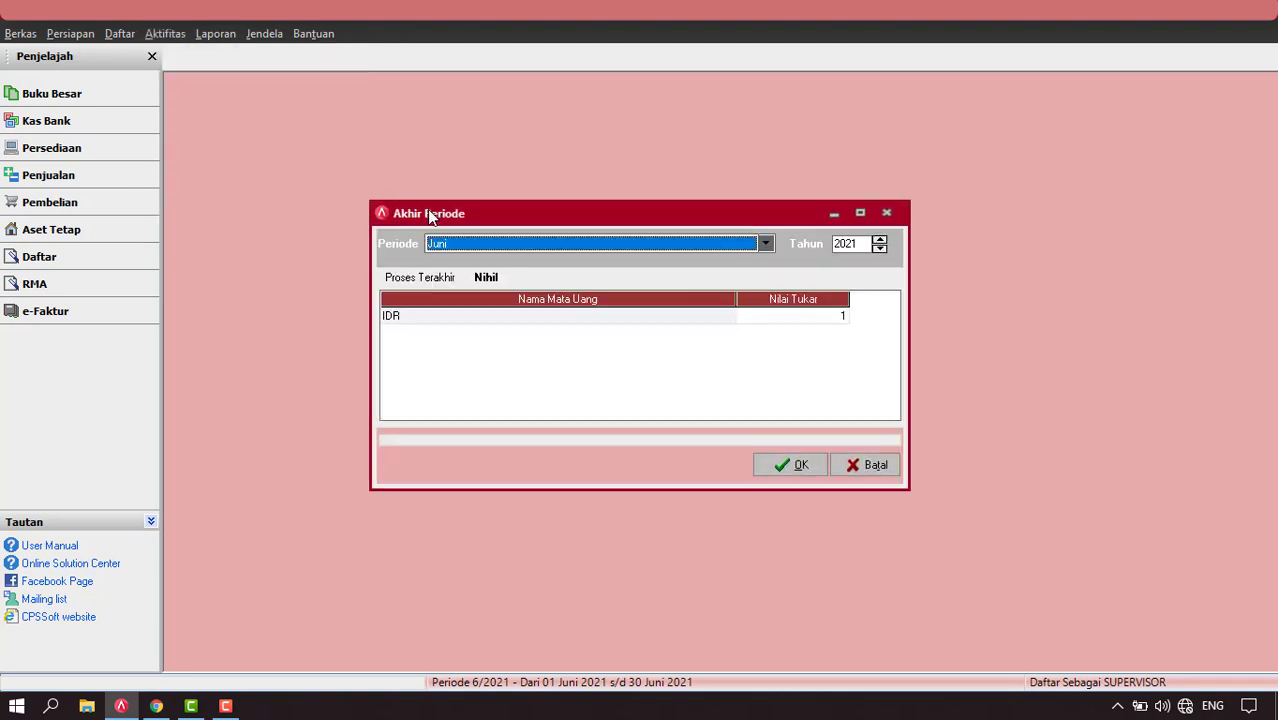
left_click(765, 245)
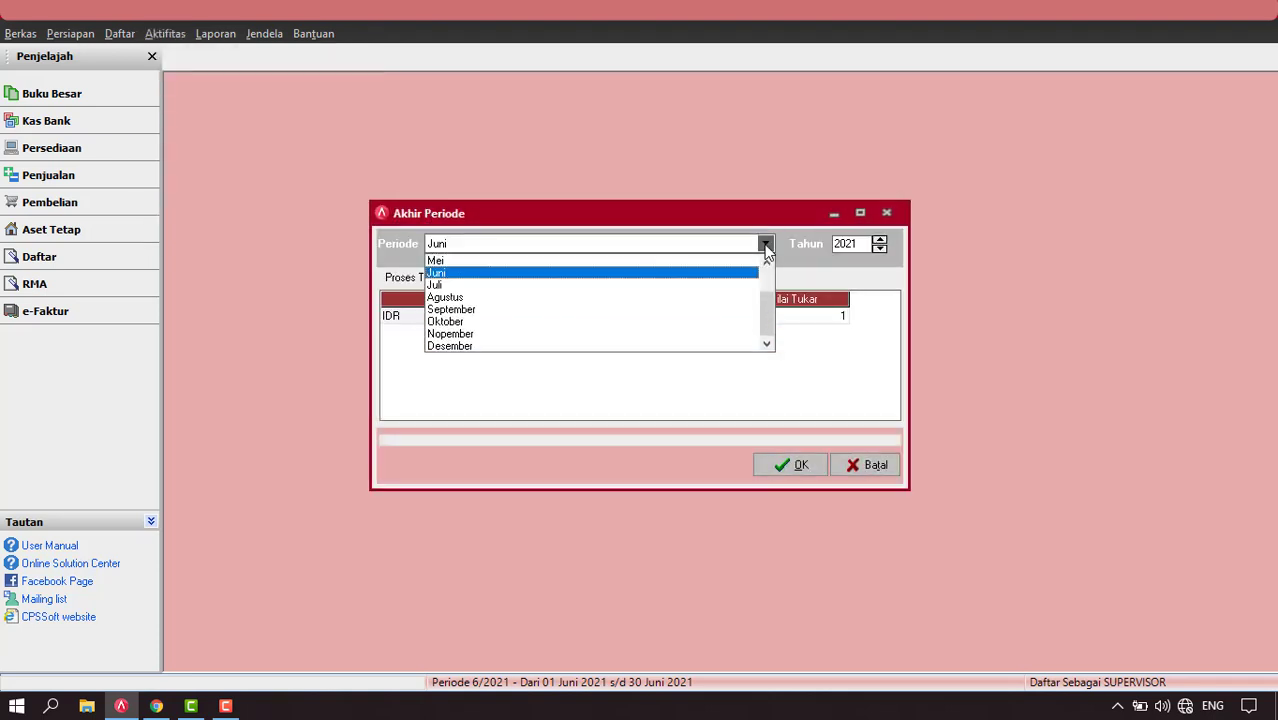
left_click_drag(768, 311, 765, 277)
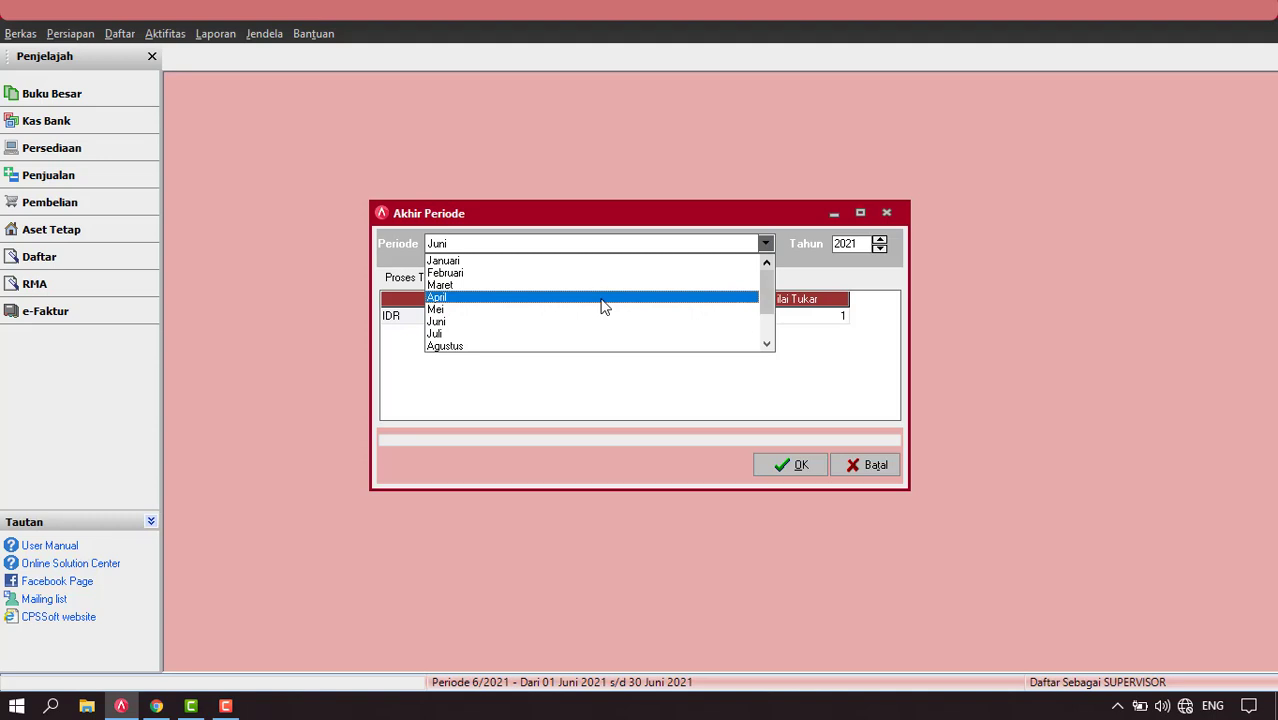
left_click(507, 262)
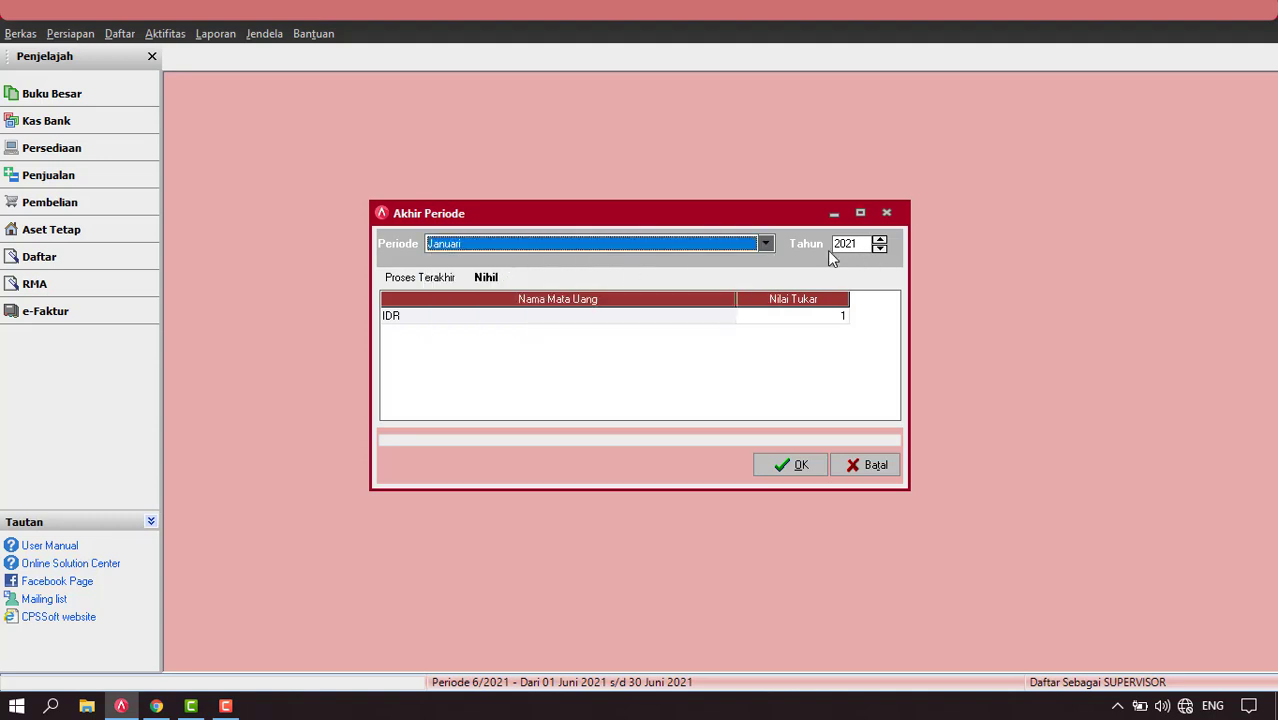
left_click(787, 466)
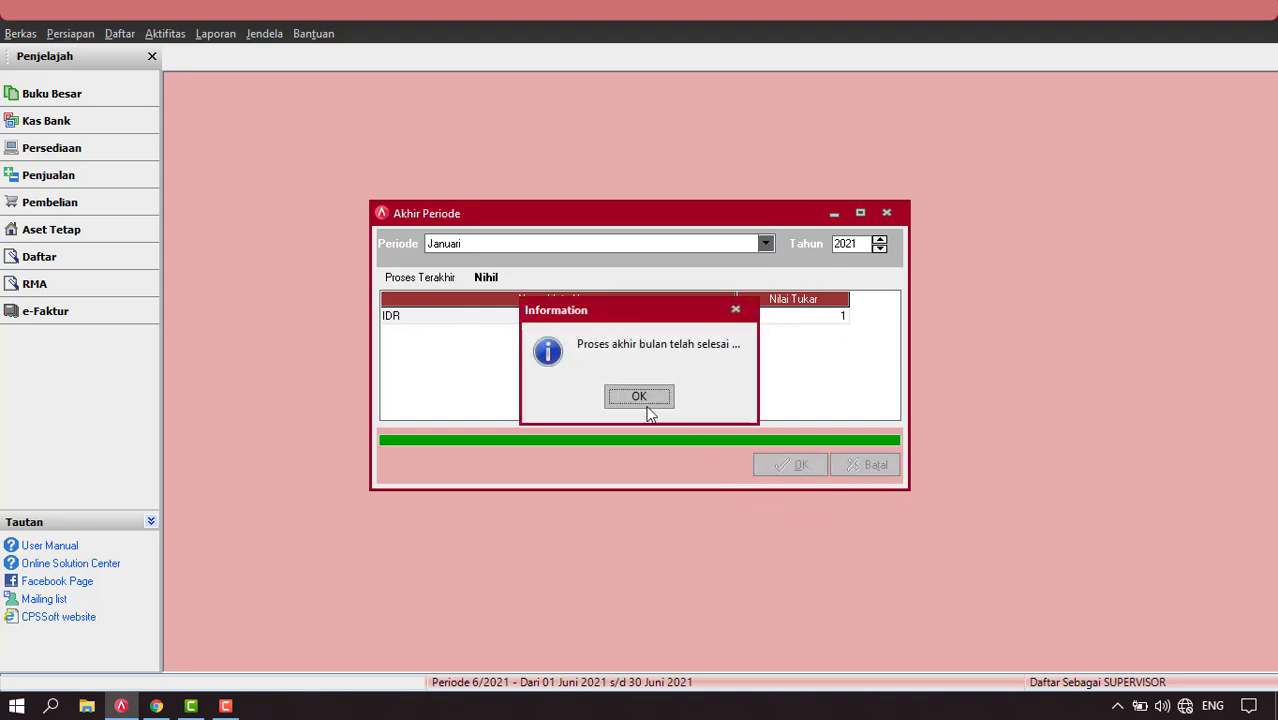
left_click(632, 399)
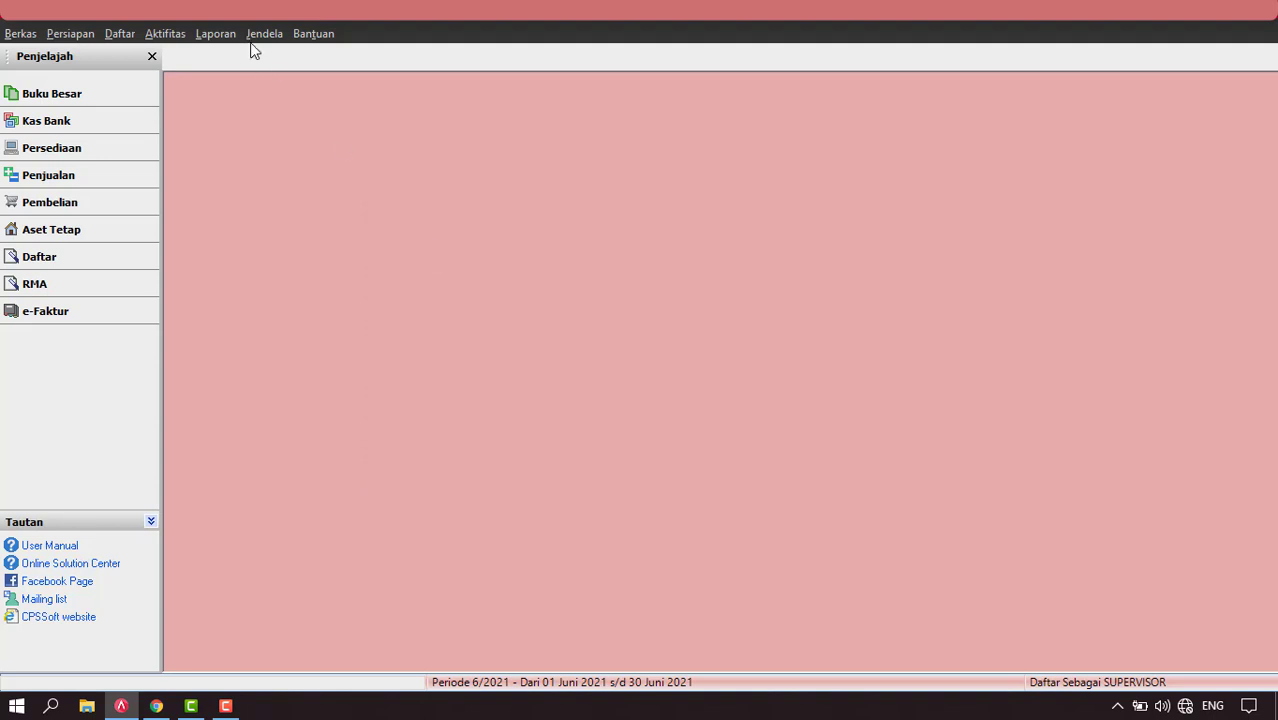
Generate the Neraca (Standar) report as of 31/01/2021 from Daftar Laporan.
left_click(209, 36)
left_click(234, 55)
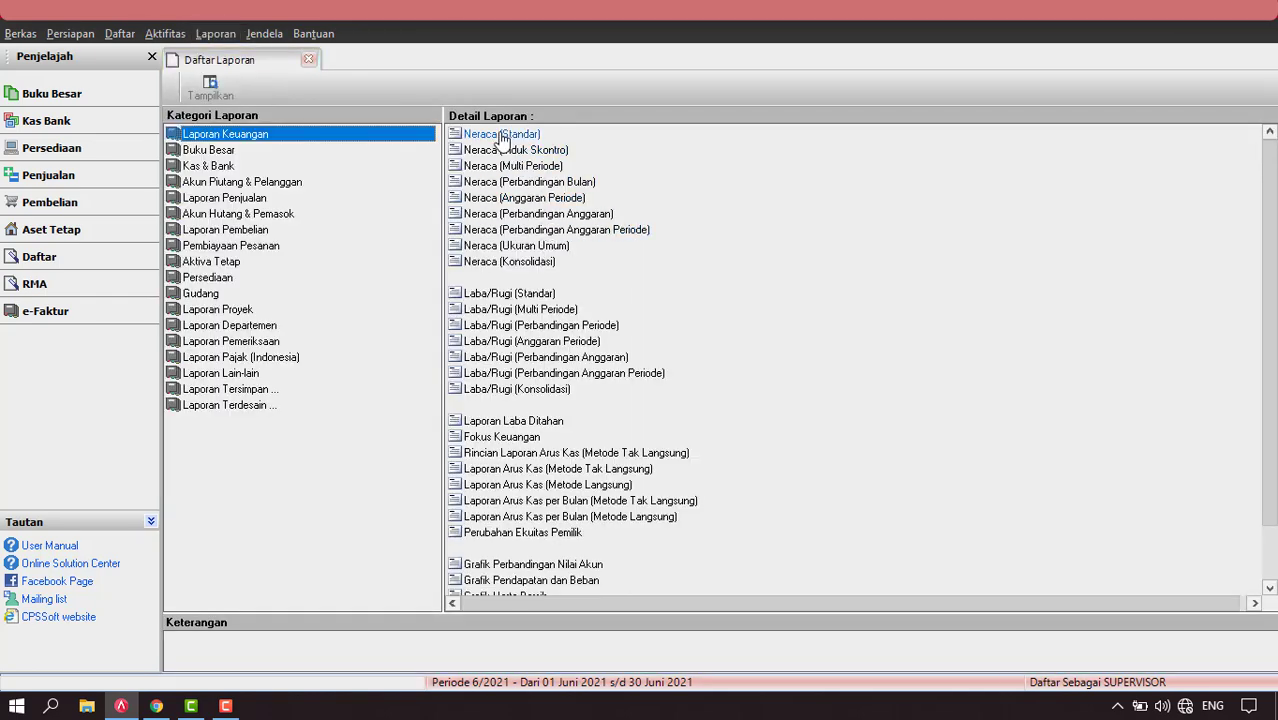
left_click(499, 133)
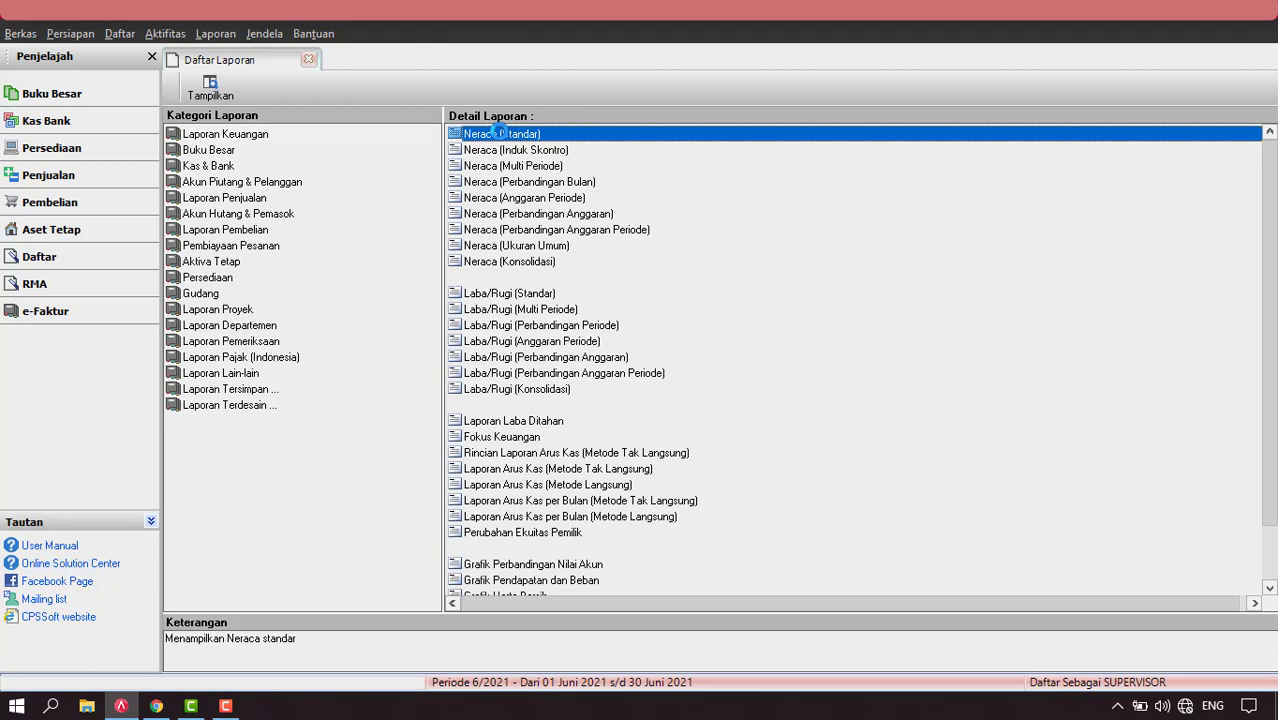
double_click(499, 133)
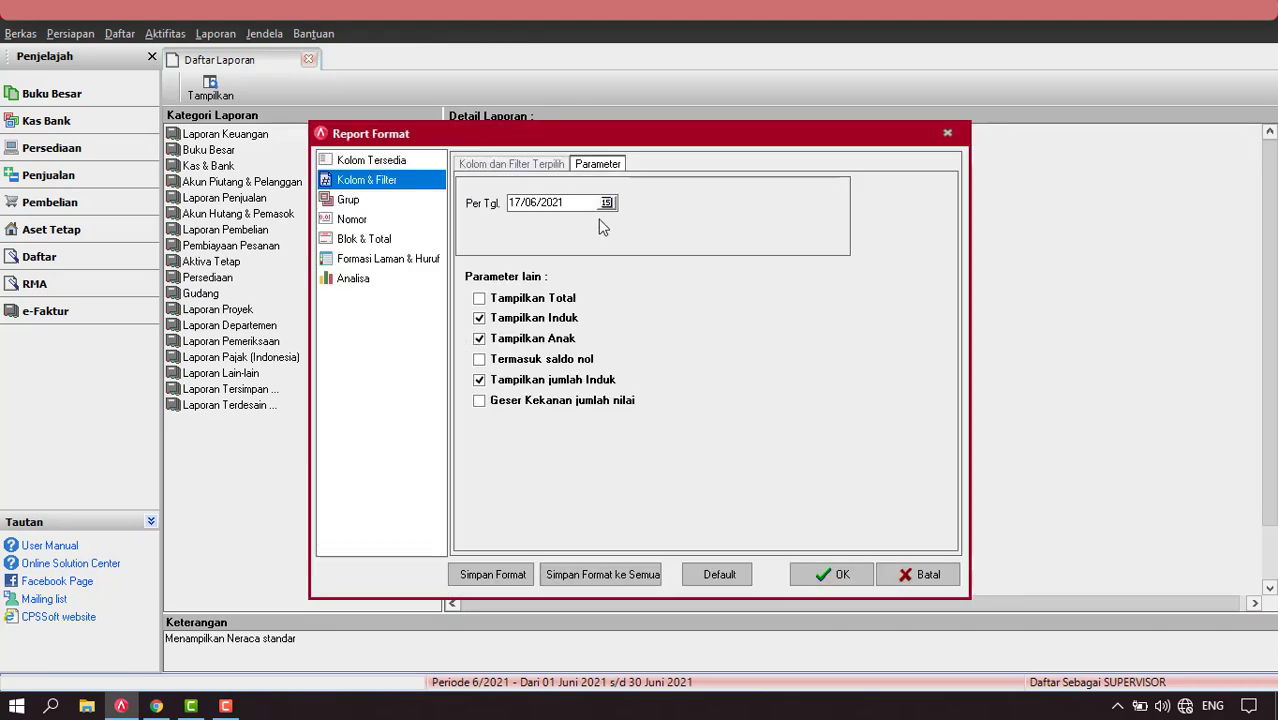
left_click_drag(586, 205, 322, 219)
type("31/01/")
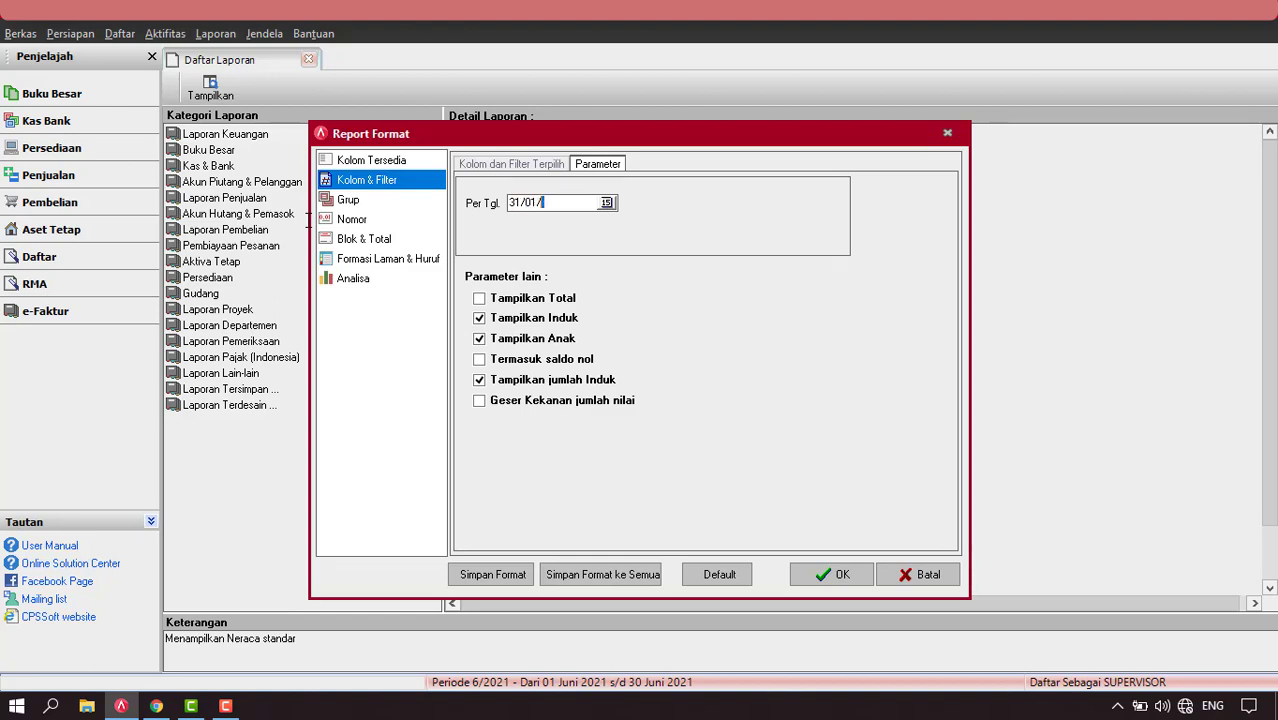
type("2021")
left_click(837, 575)
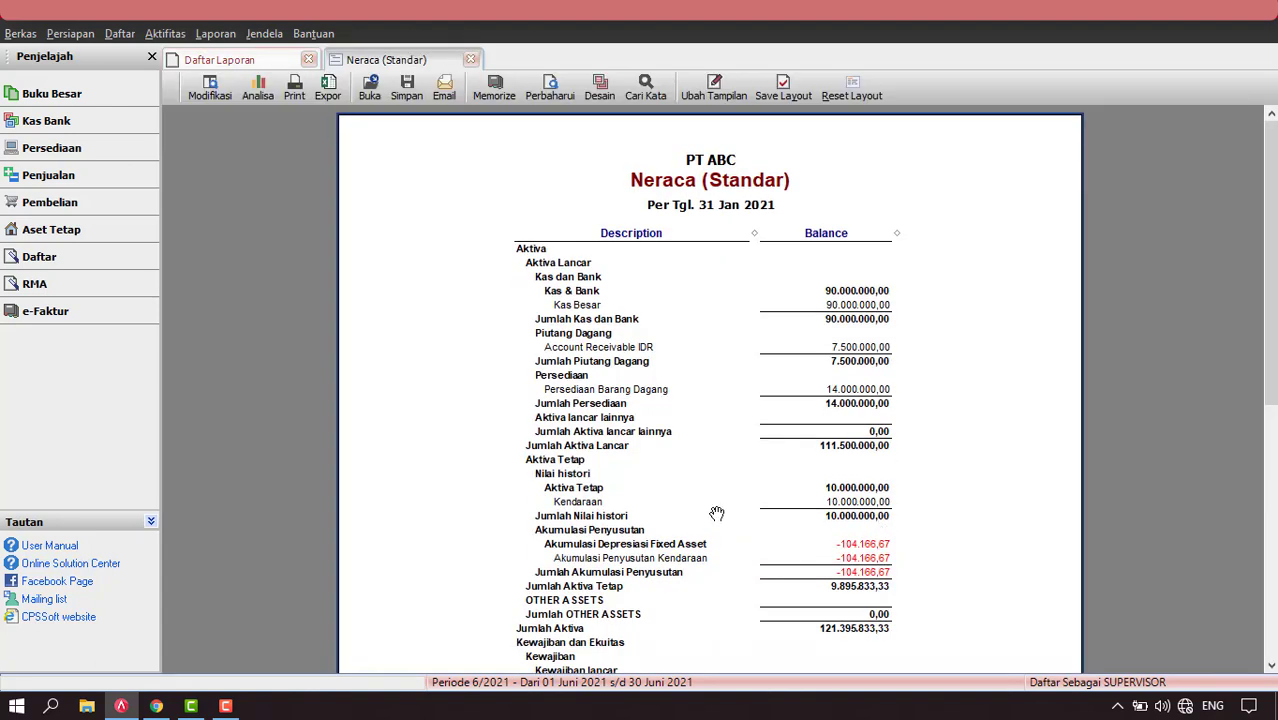
Zoom the balance sheet to 150%, read down to the 121.395.833,33 totals, then return to Daftar Laporan.
right_click(429, 197)
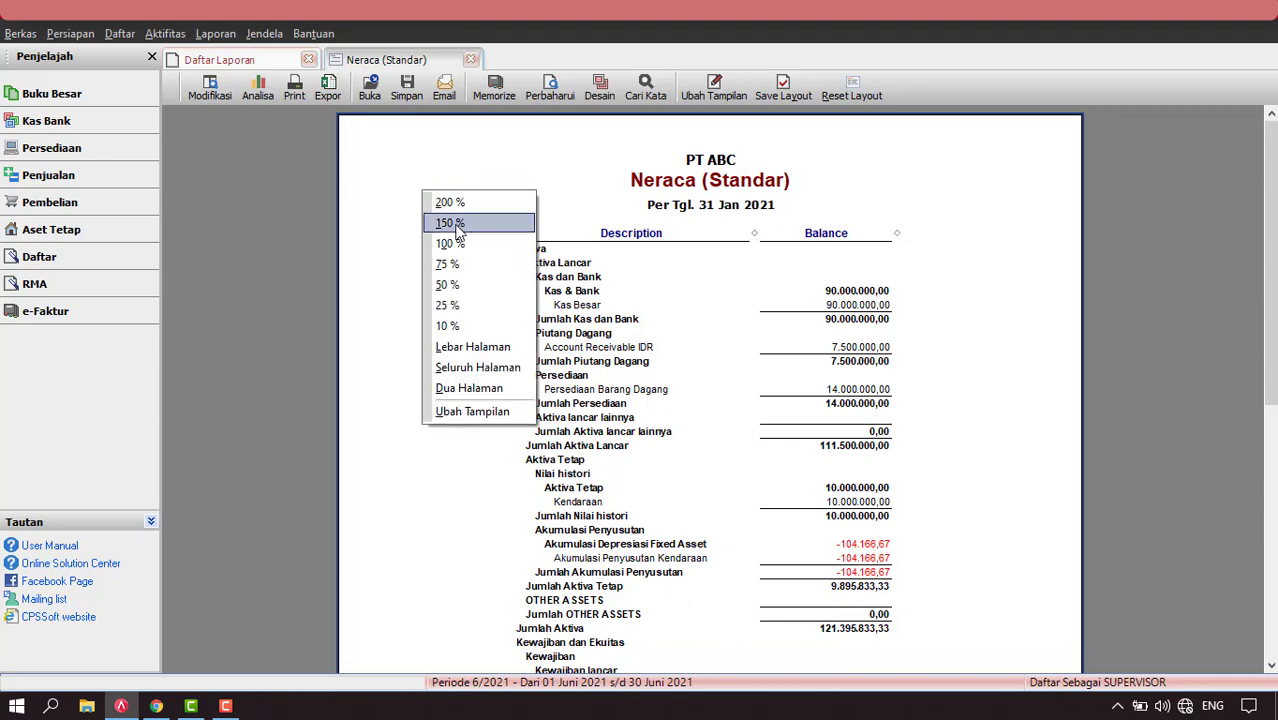
left_click(453, 221)
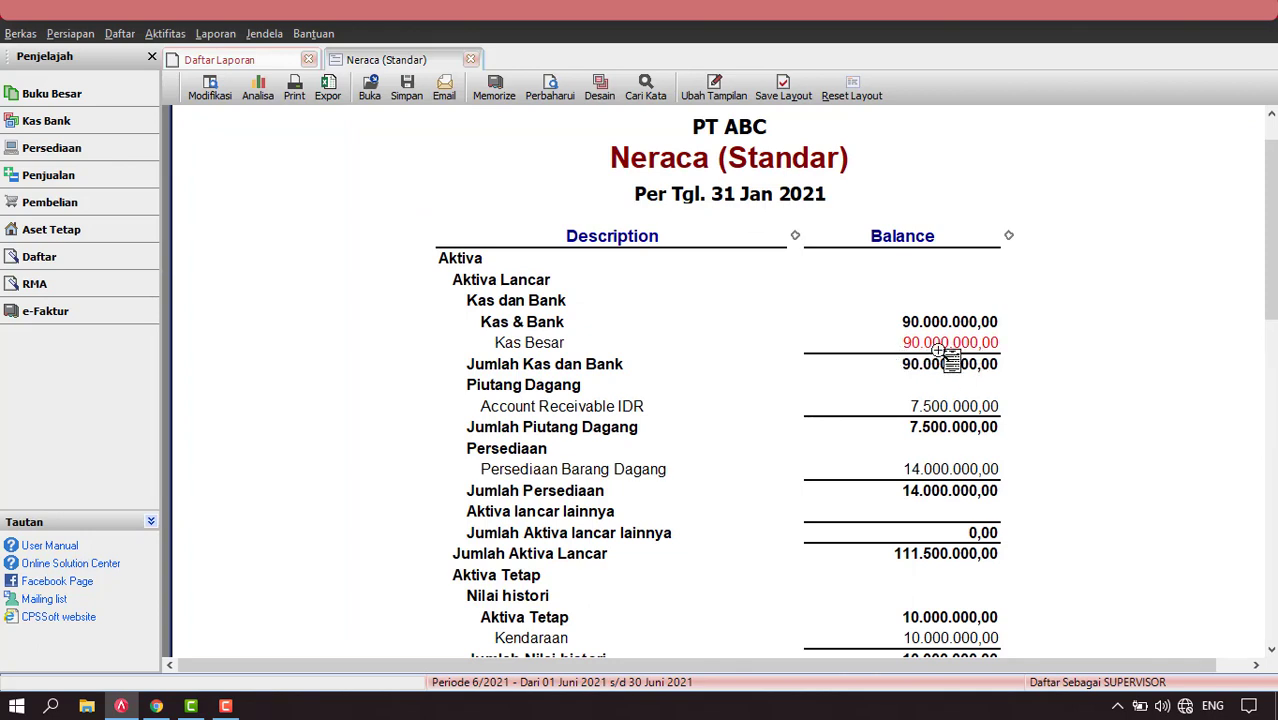
scroll(1150, 306, "down", 1)
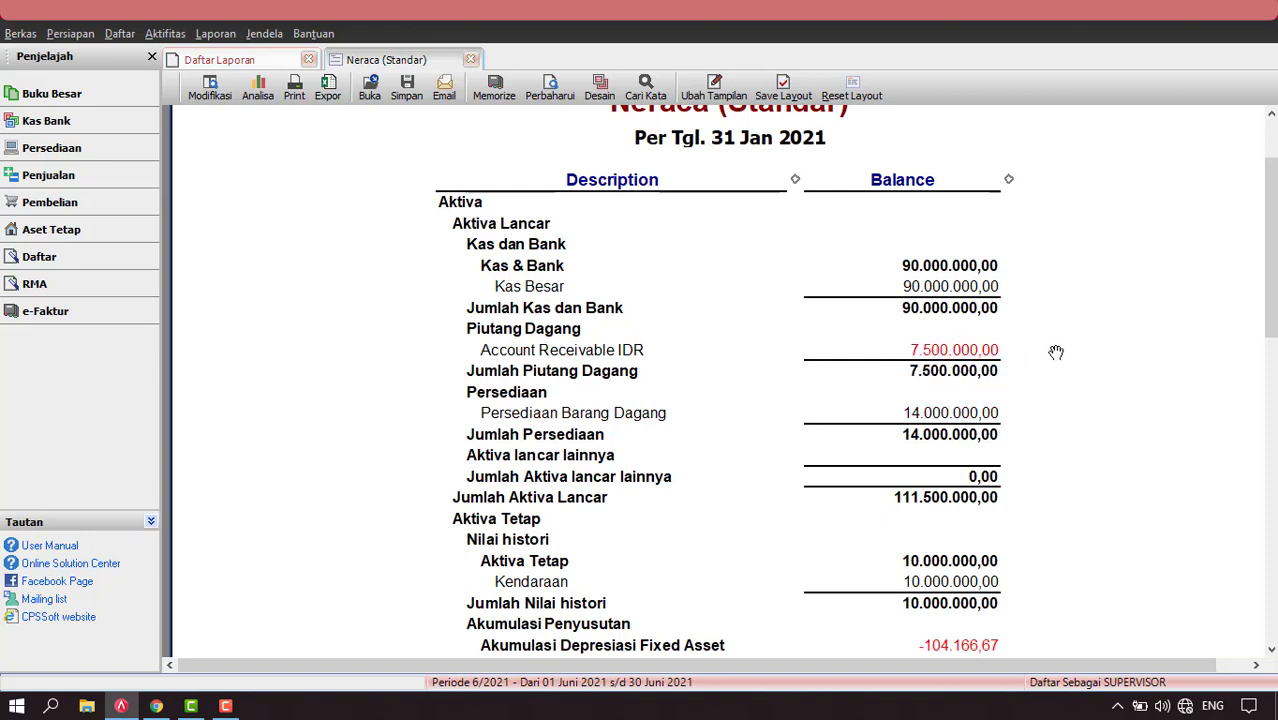
scroll(781, 378, "down", 1)
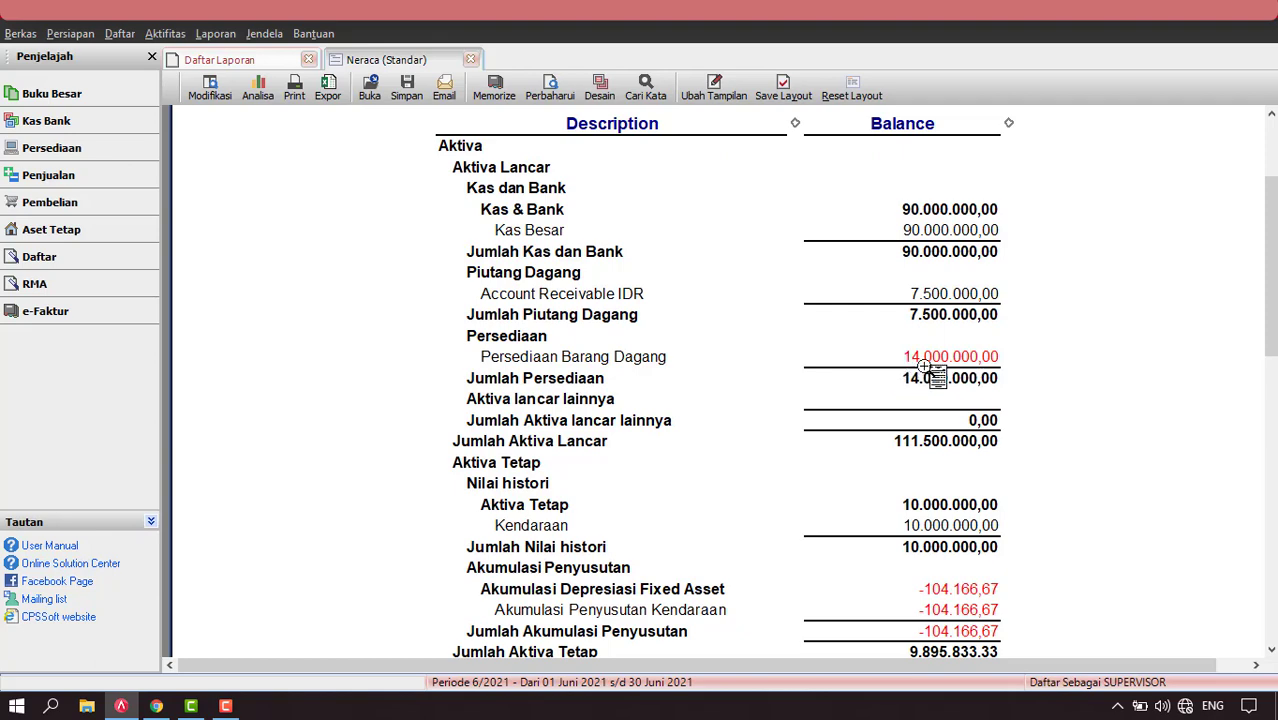
scroll(1134, 333, "down", 3)
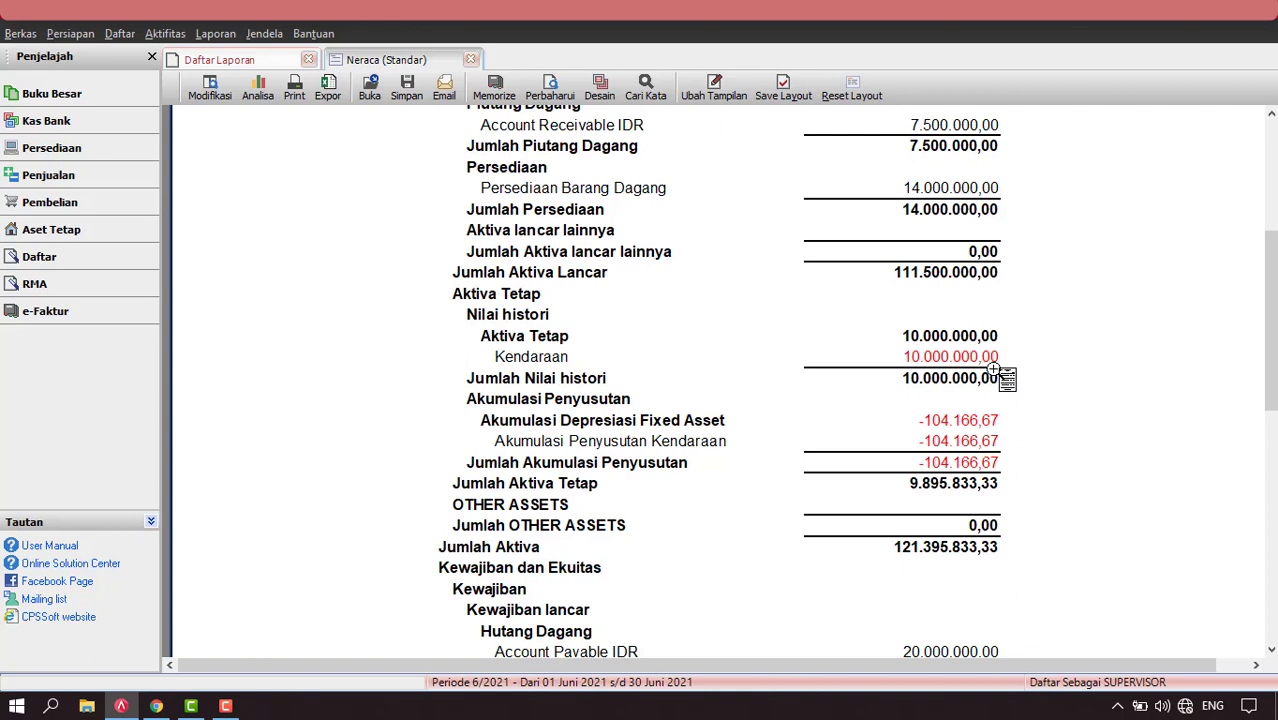
scroll(1073, 419, "down", 1)
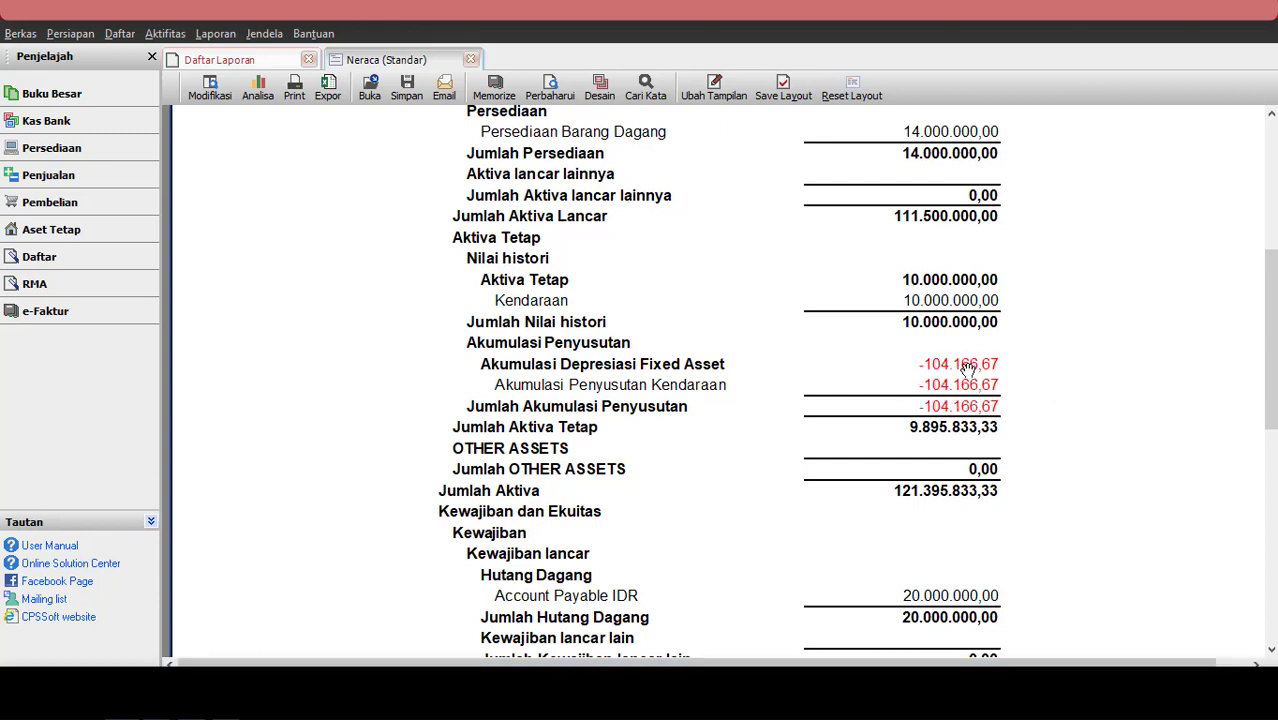
scroll(1081, 356, "down", 1)
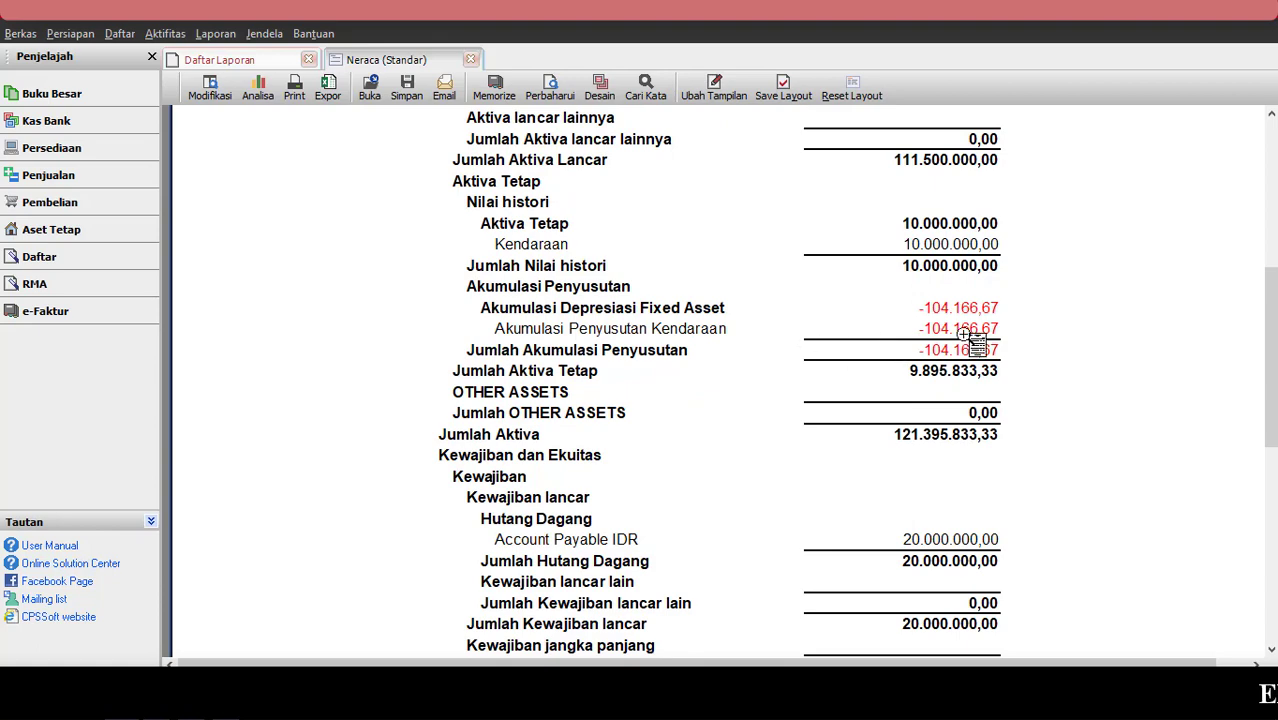
scroll(1138, 346, "down", 2)
scroll(1140, 348, "down", 1)
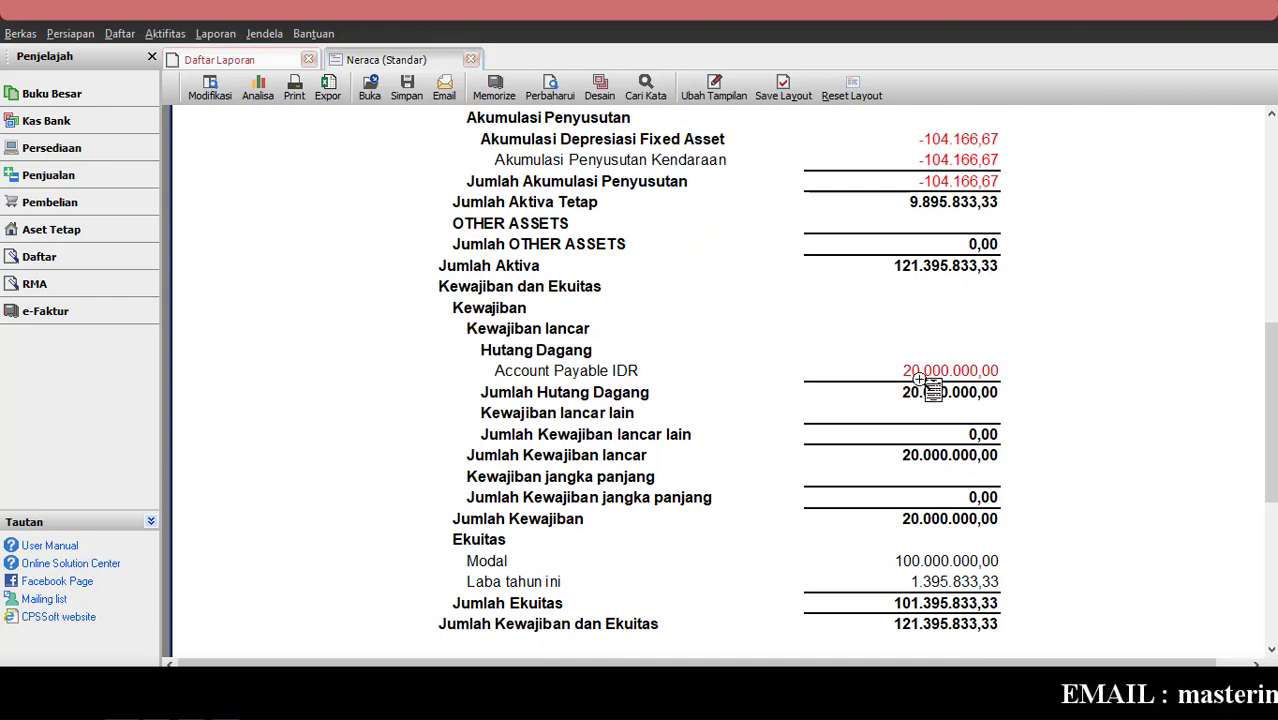
scroll(1088, 348, "down", 1)
scroll(1089, 346, "down", 1)
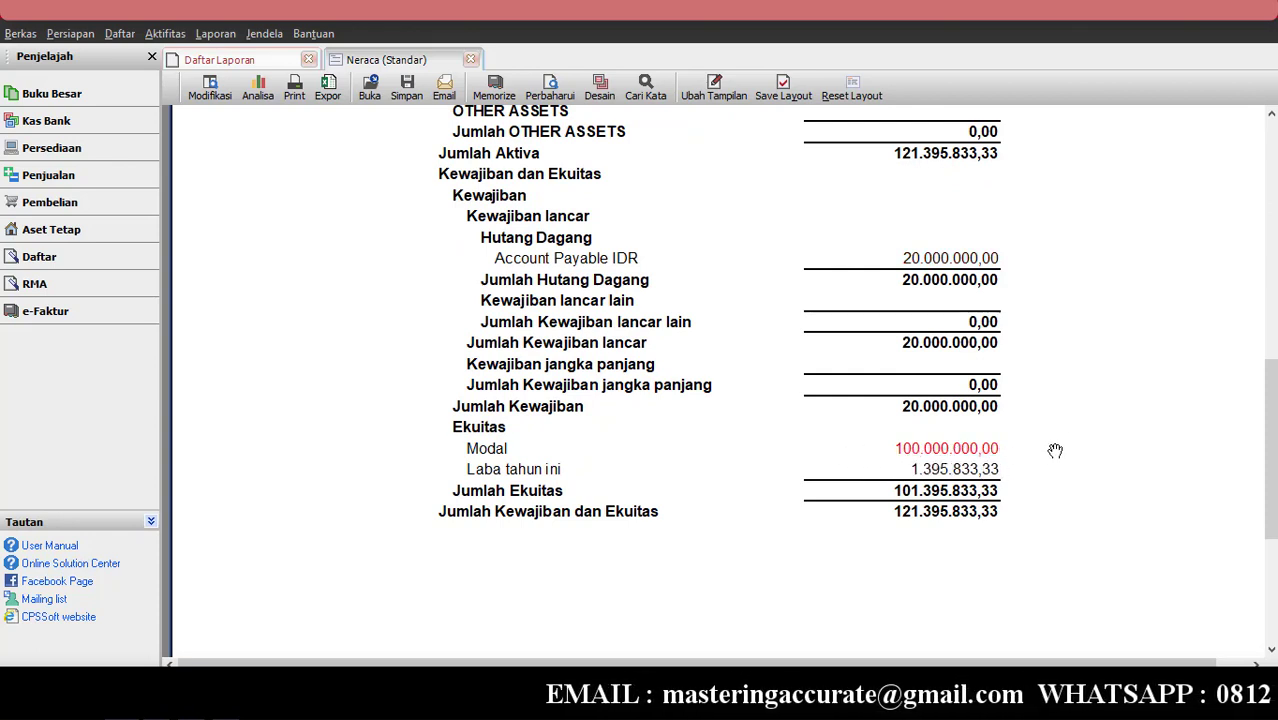
scroll(1055, 450, "down", 2)
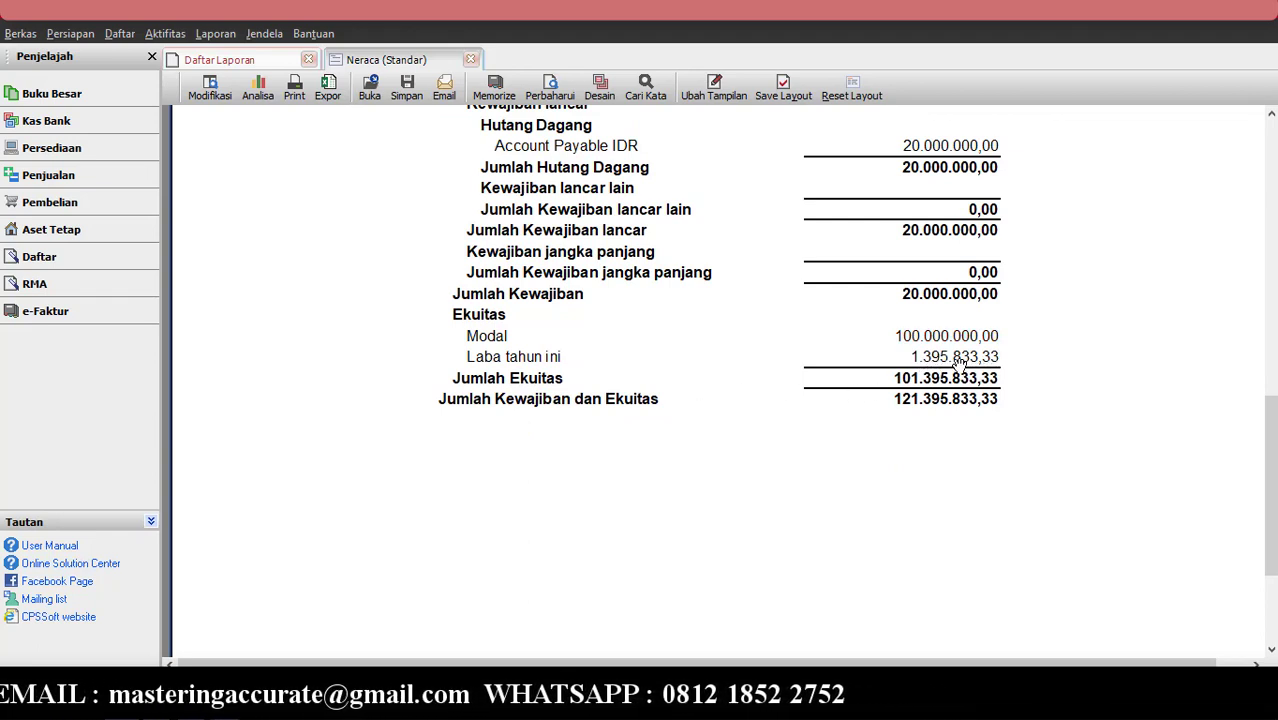
left_click(214, 59)
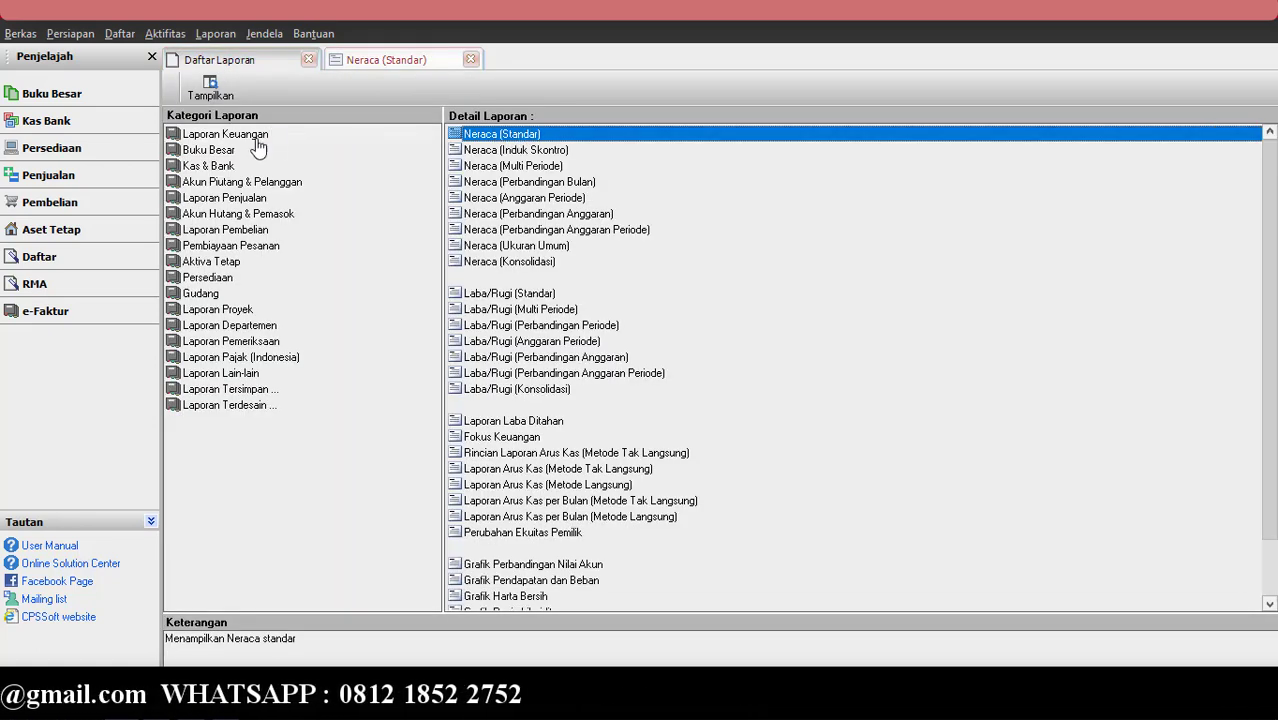
Generate the Laba/Rugi (Standar) report from 01/01/2021 to 31/01/2021.
left_click(505, 296)
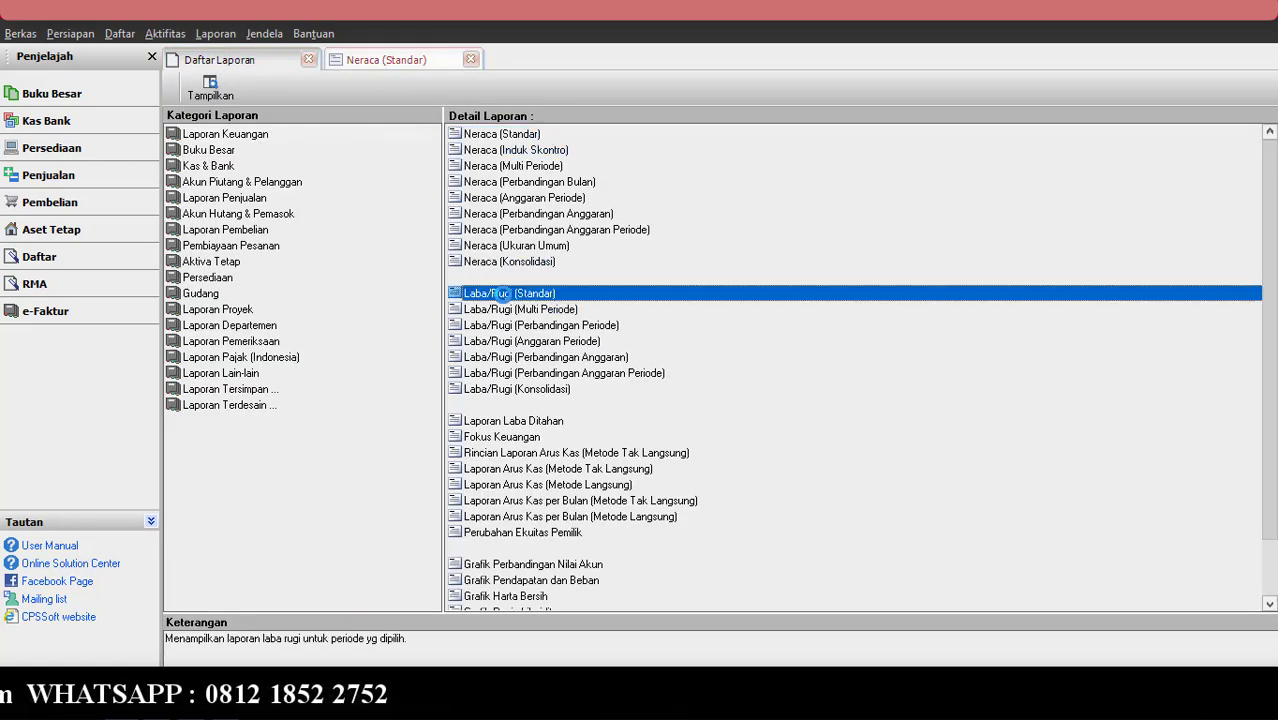
double_click(505, 293)
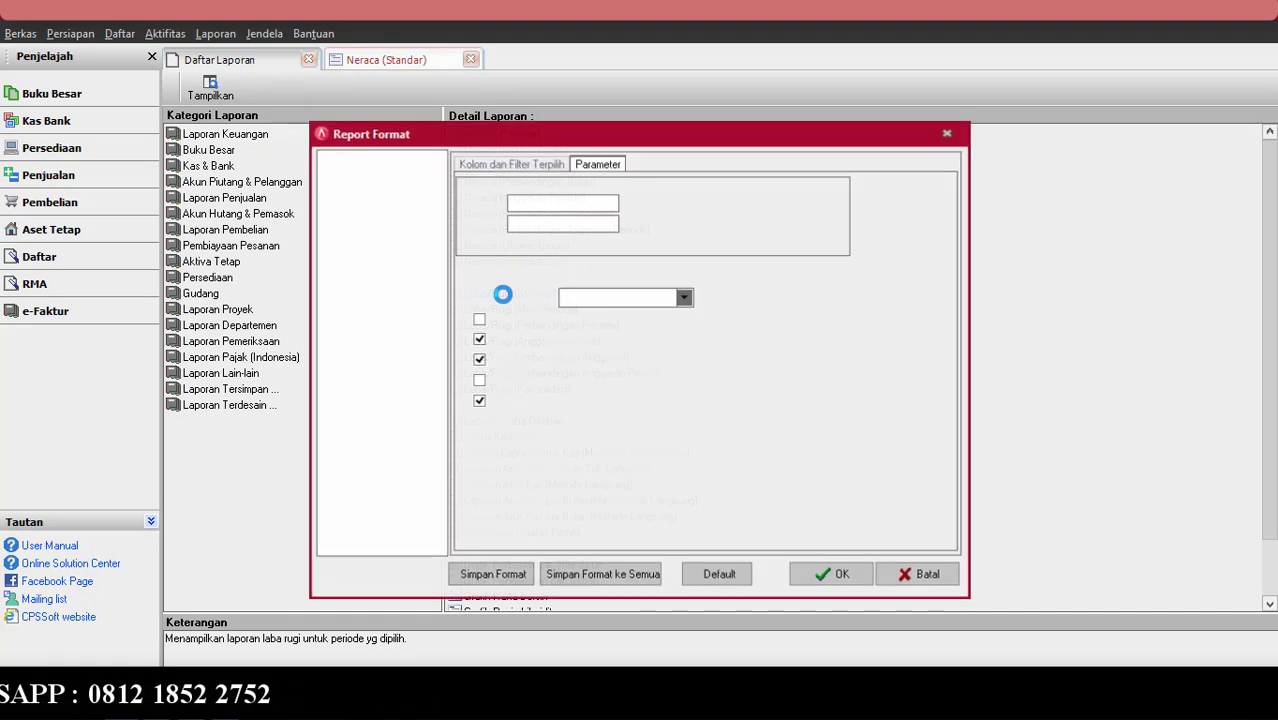
left_click_drag(585, 203, 497, 201)
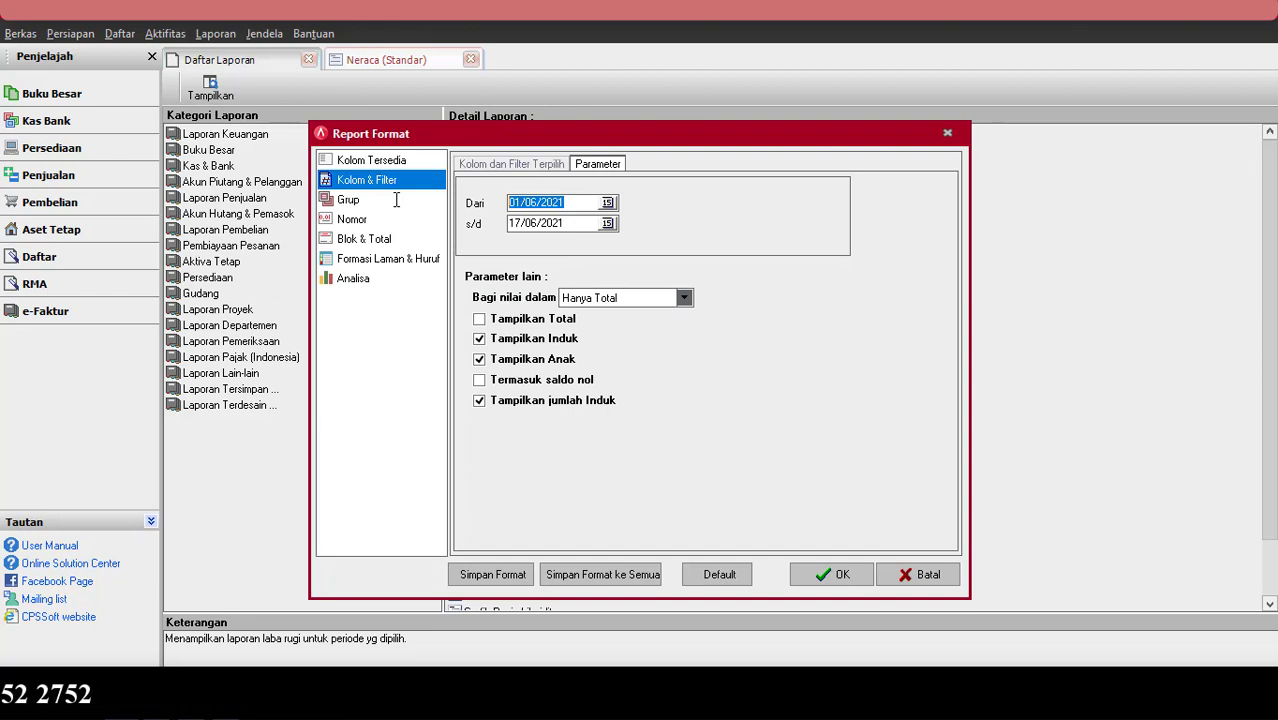
type("01/01")
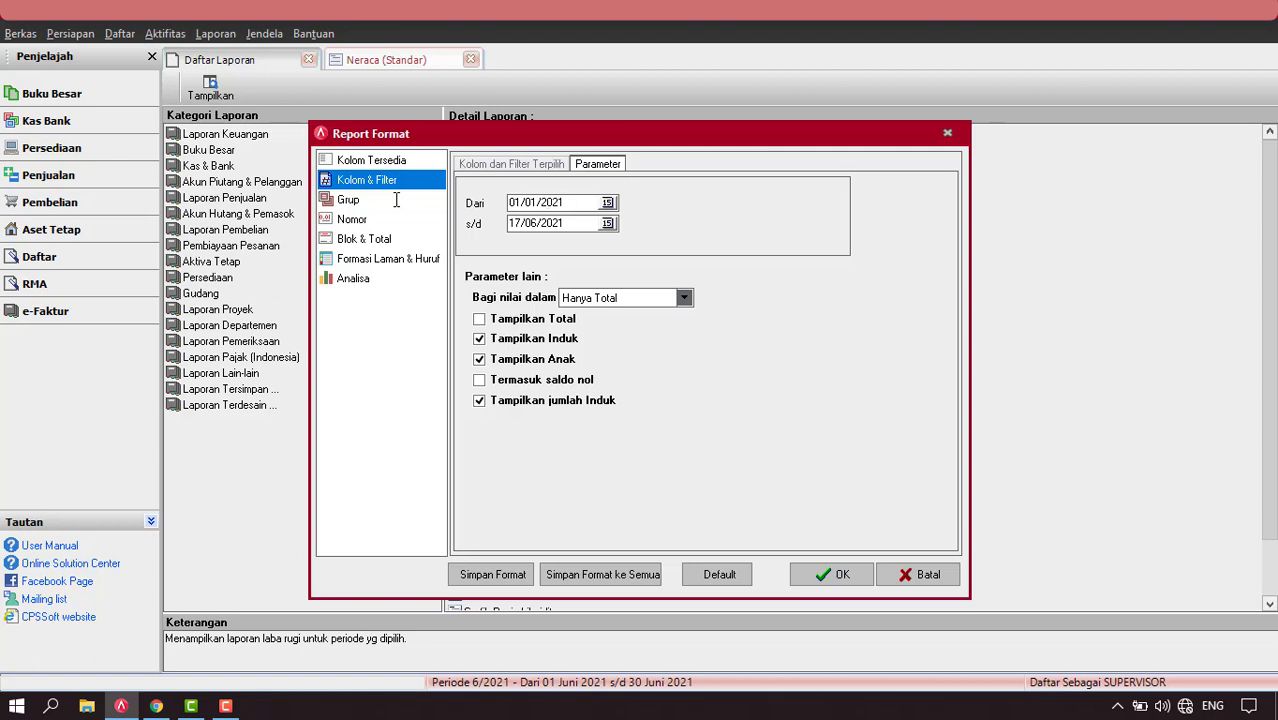
left_click_drag(571, 226, 501, 240)
type("31")
type("012021")
left_click(816, 566)
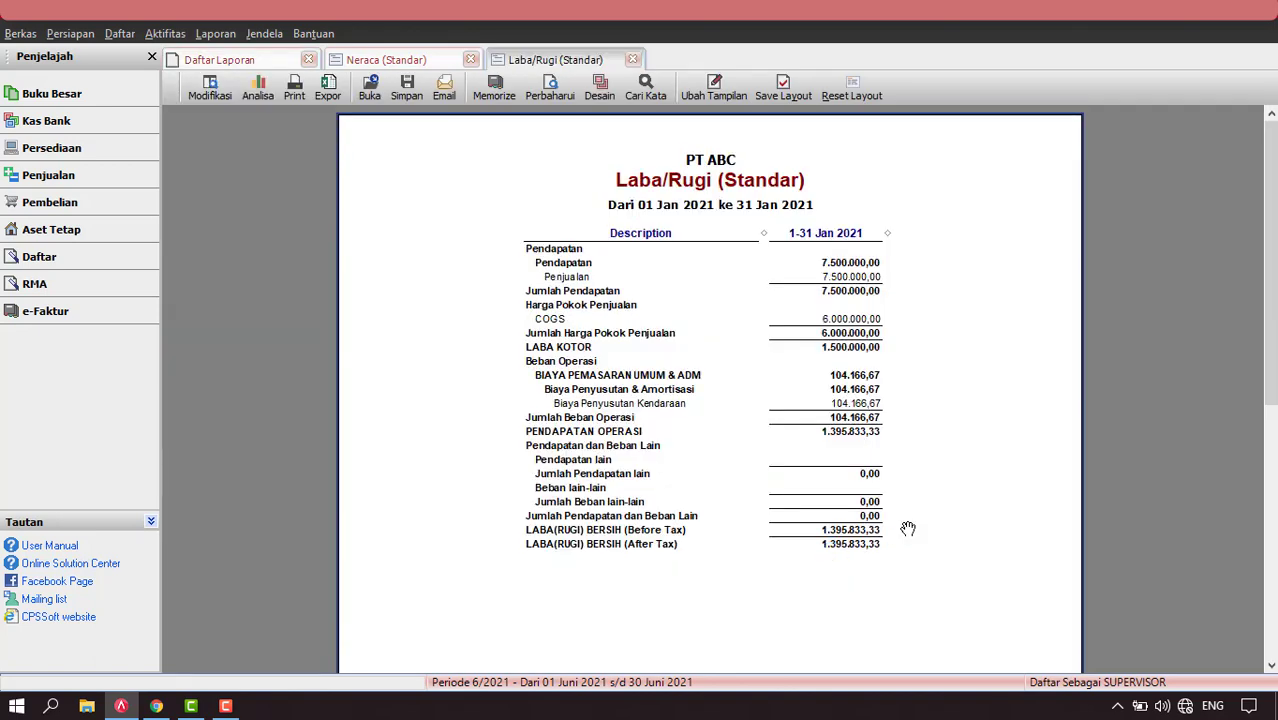
Zoom the Laba/Rugi report to 150% to read the 1.395.833,33 net profit, then return to Neraca (Standar).
right_click(447, 230)
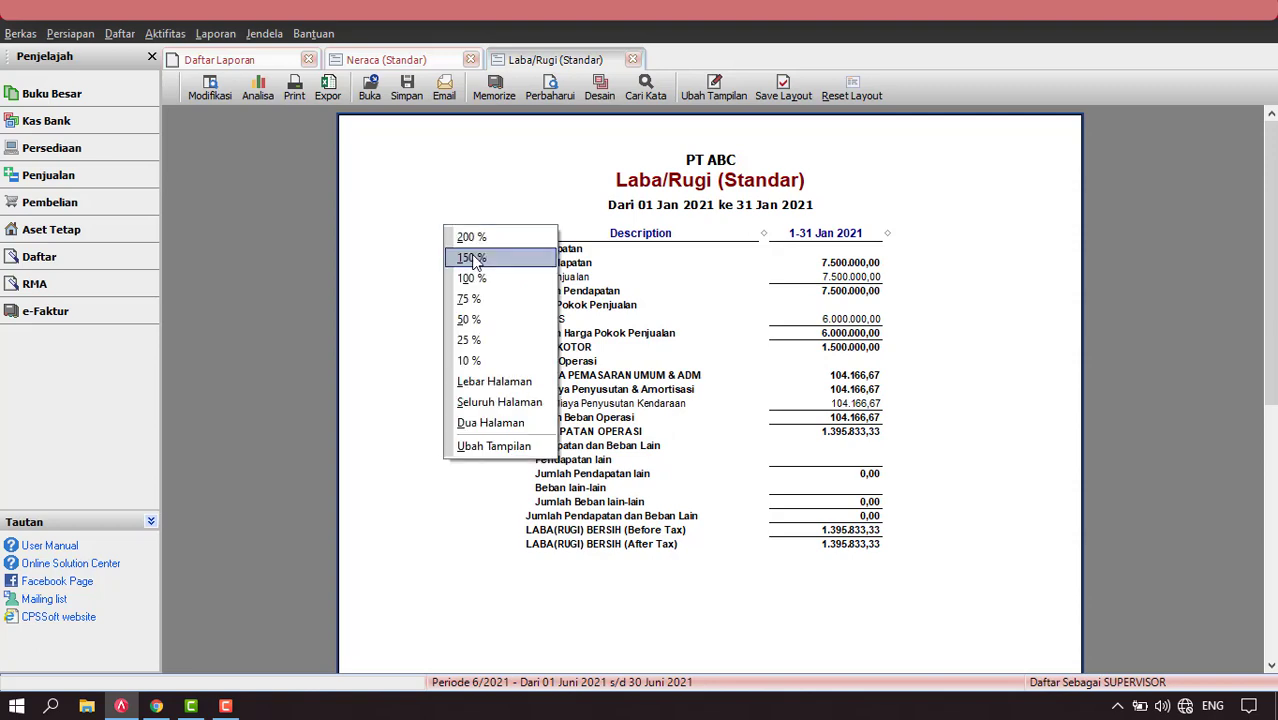
left_click(474, 261)
scroll(671, 281, "down", 2)
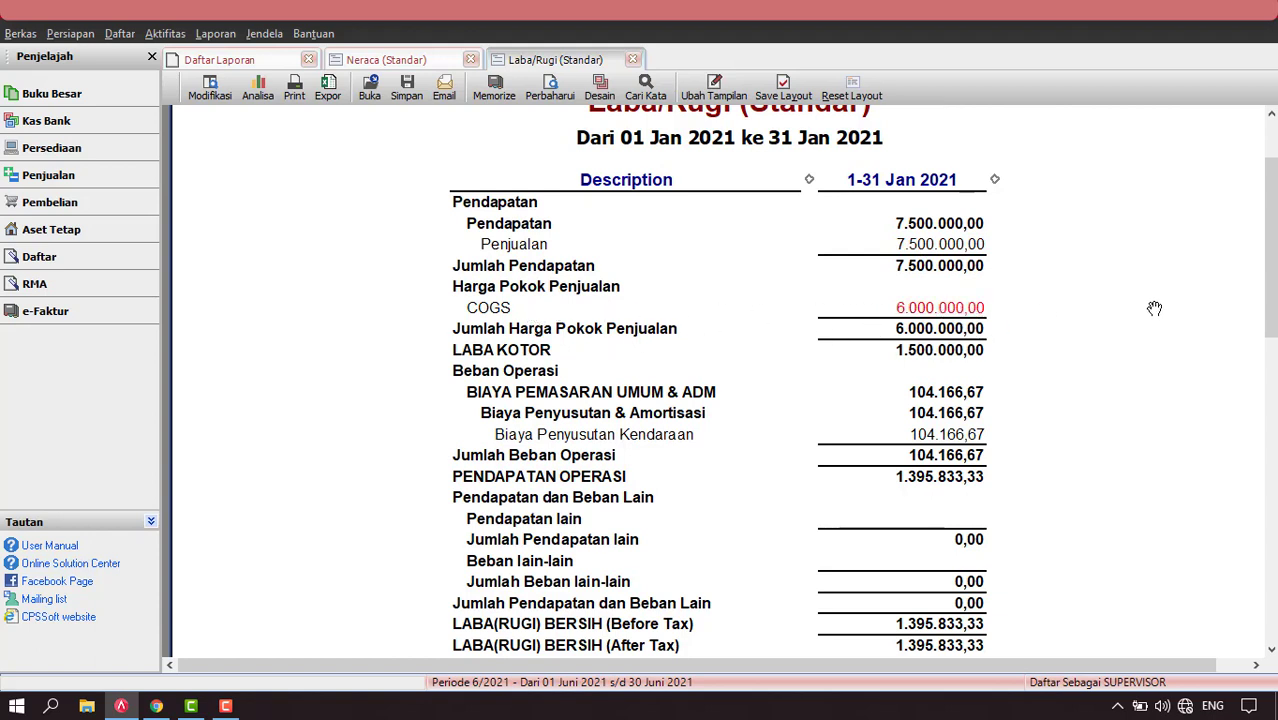
scroll(1153, 310, "down", 1)
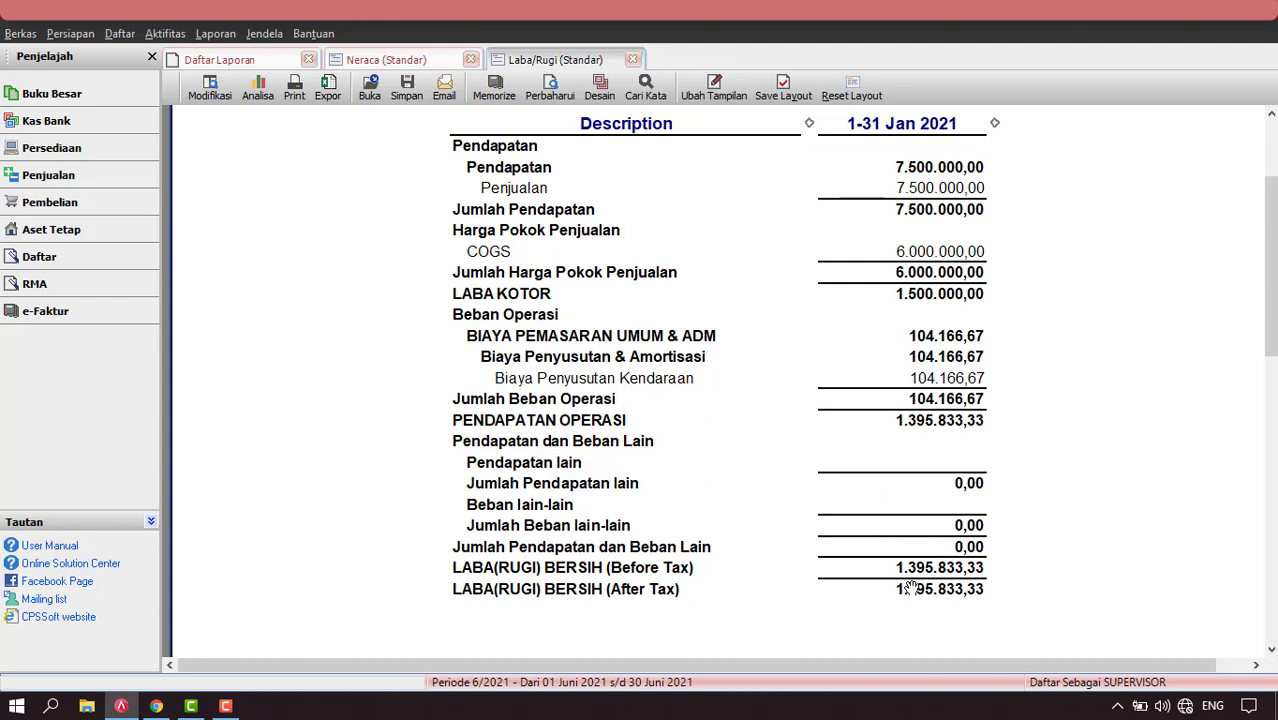
left_click(386, 59)
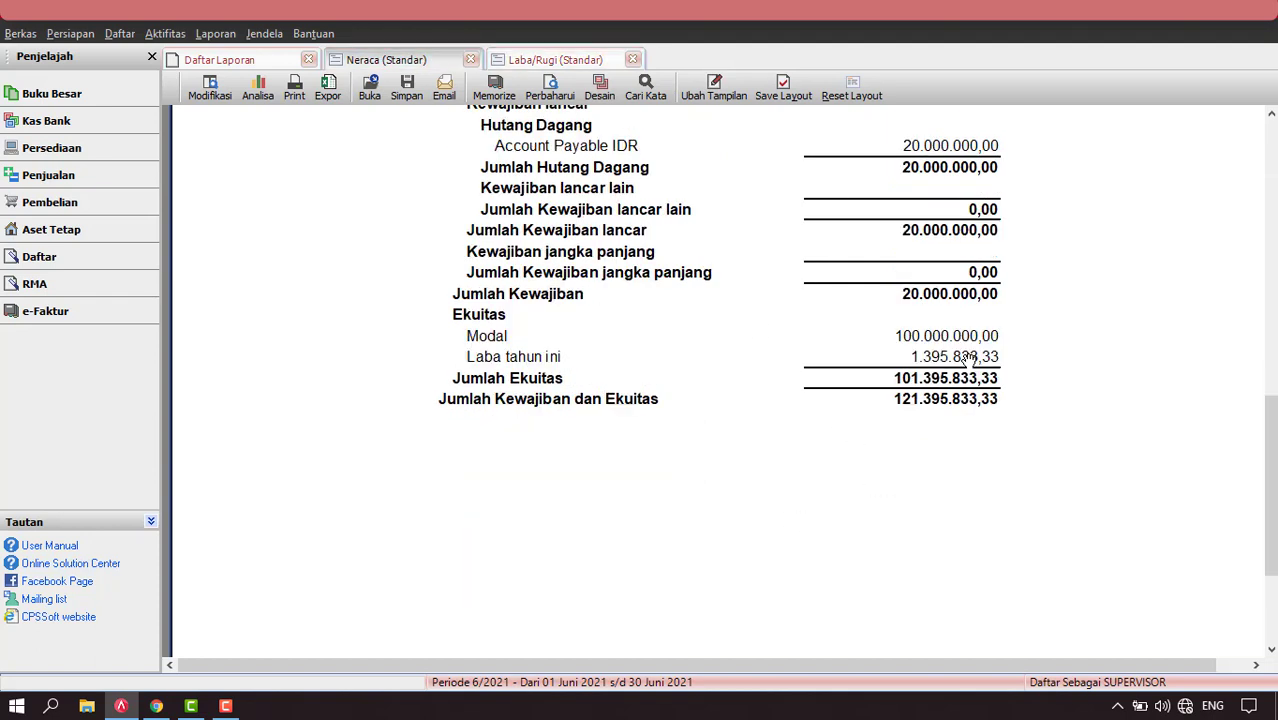